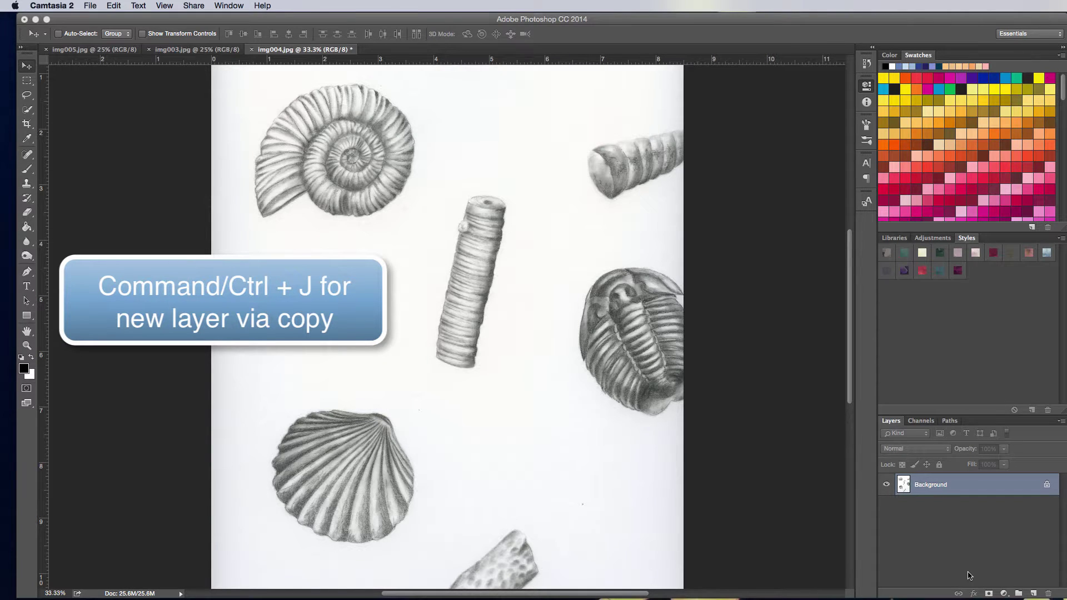
Duplicate the Background layer into a new layer via copy and hide the original Background layer
click(942, 497)
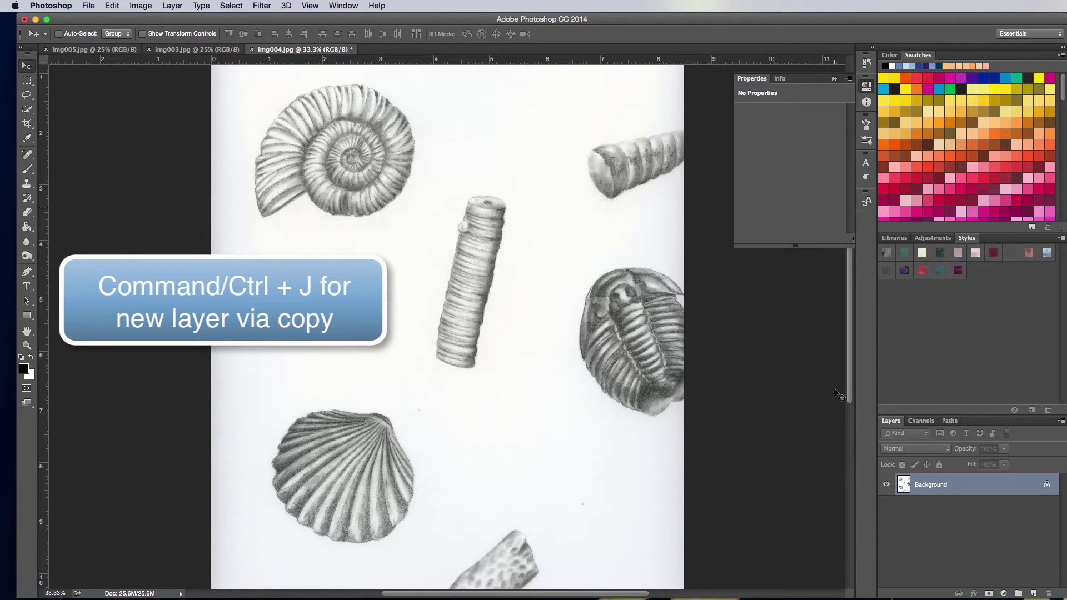
key(super+j)
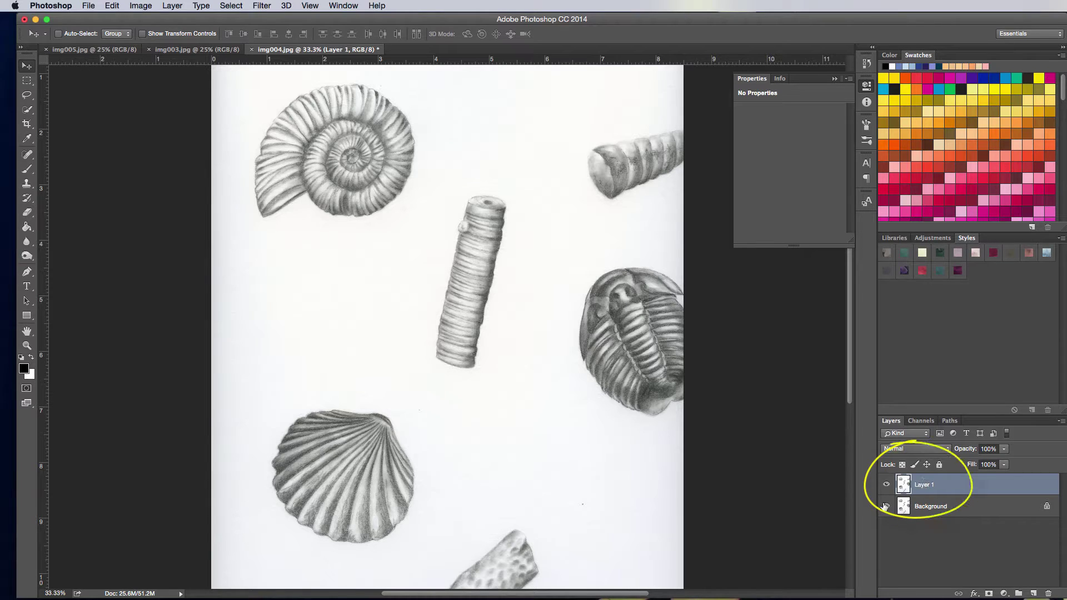
click(165, 4)
mouse_move(177, 20)
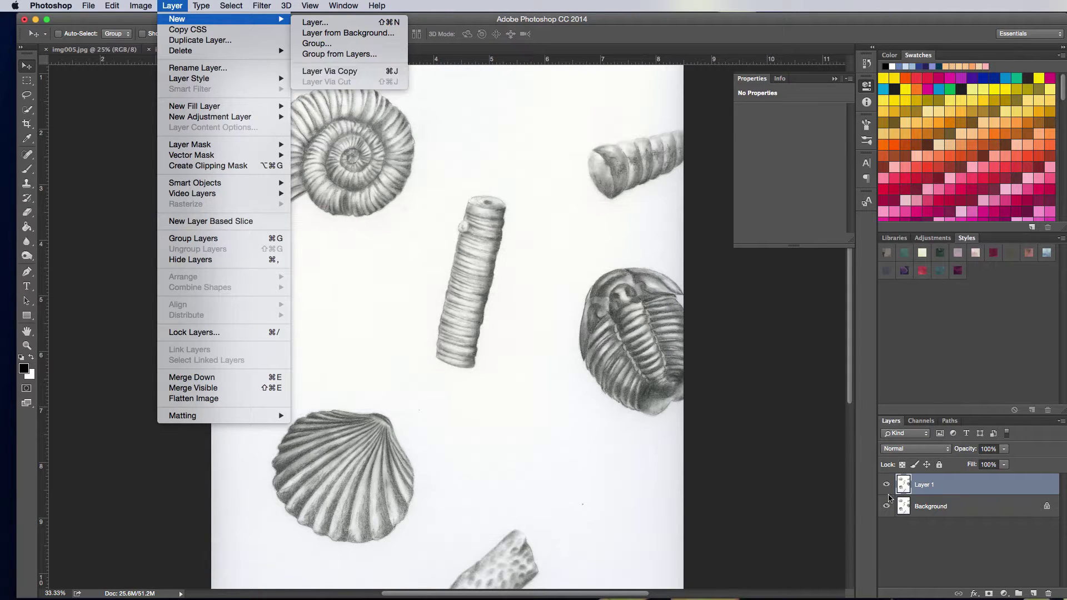
click(886, 509)
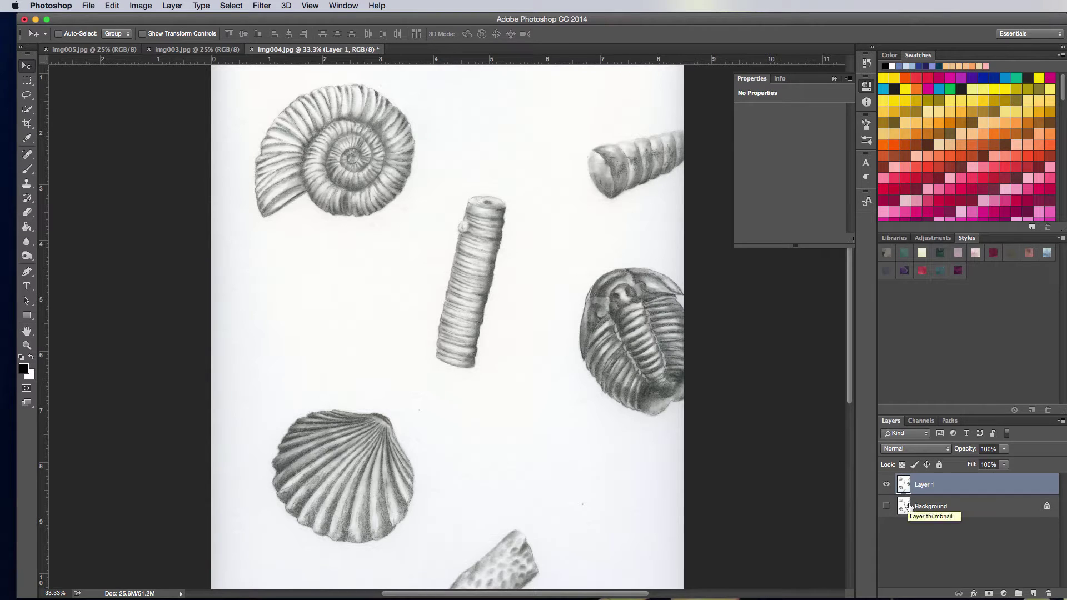
Add a white (ffffff) solid color fill layer and place it directly beneath Layer 1
click(165, 6)
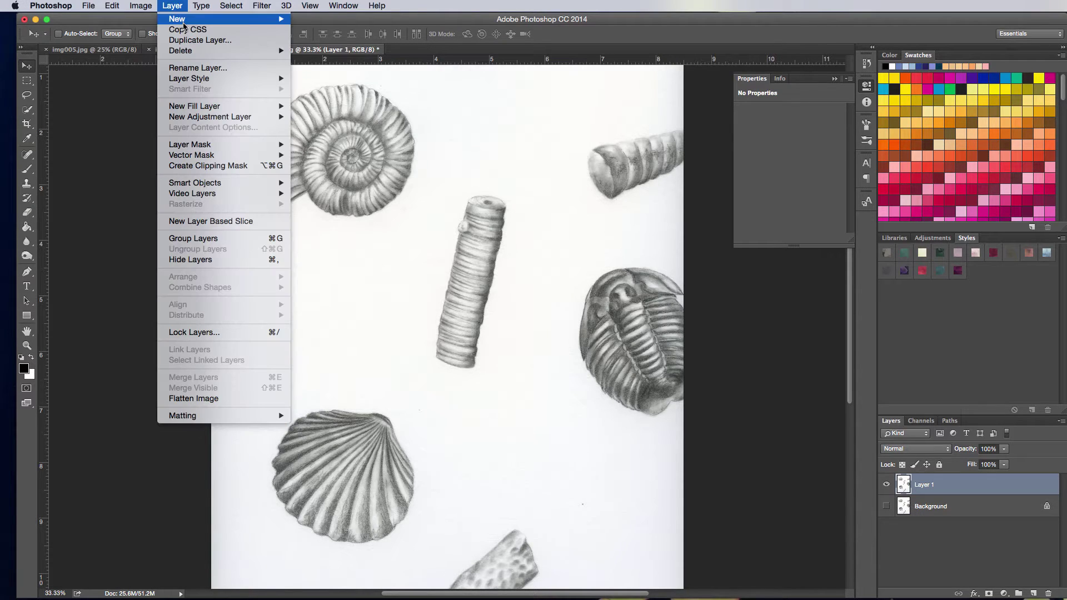
mouse_move(184, 21)
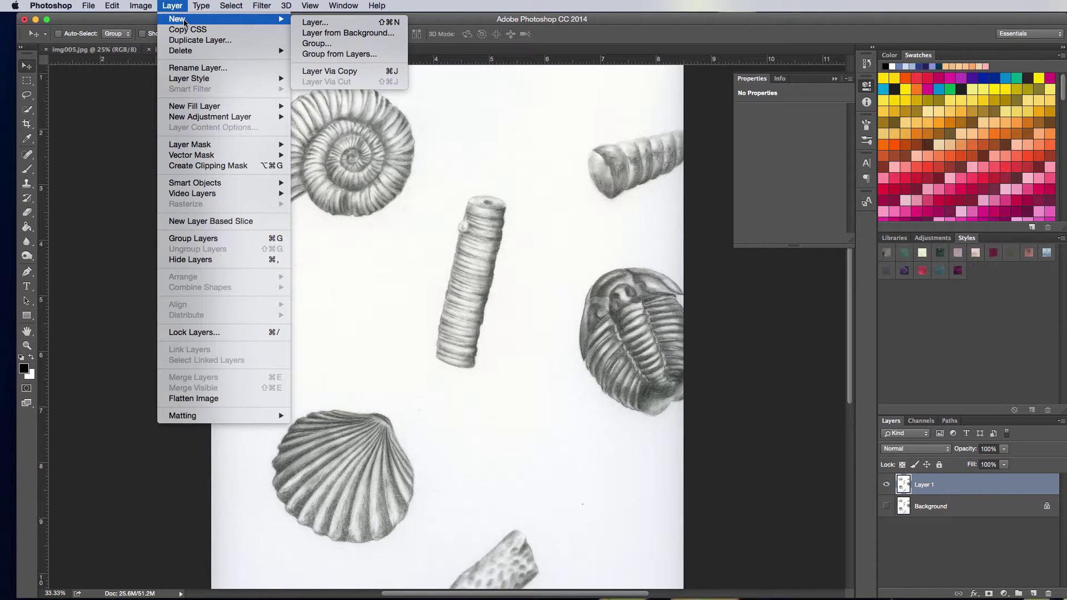
mouse_move(209, 108)
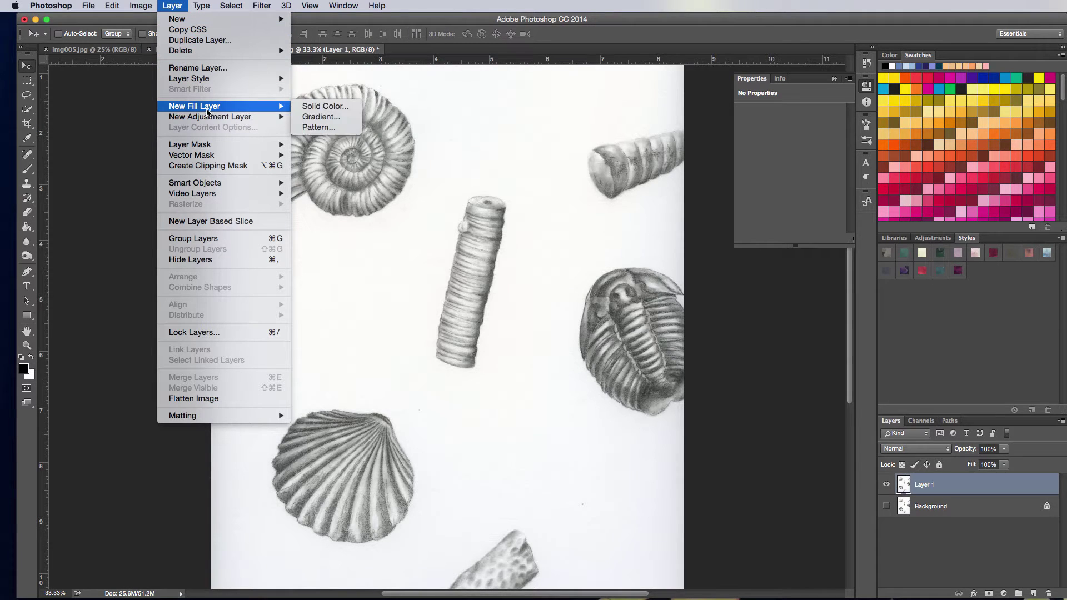
click(340, 107)
click(818, 345)
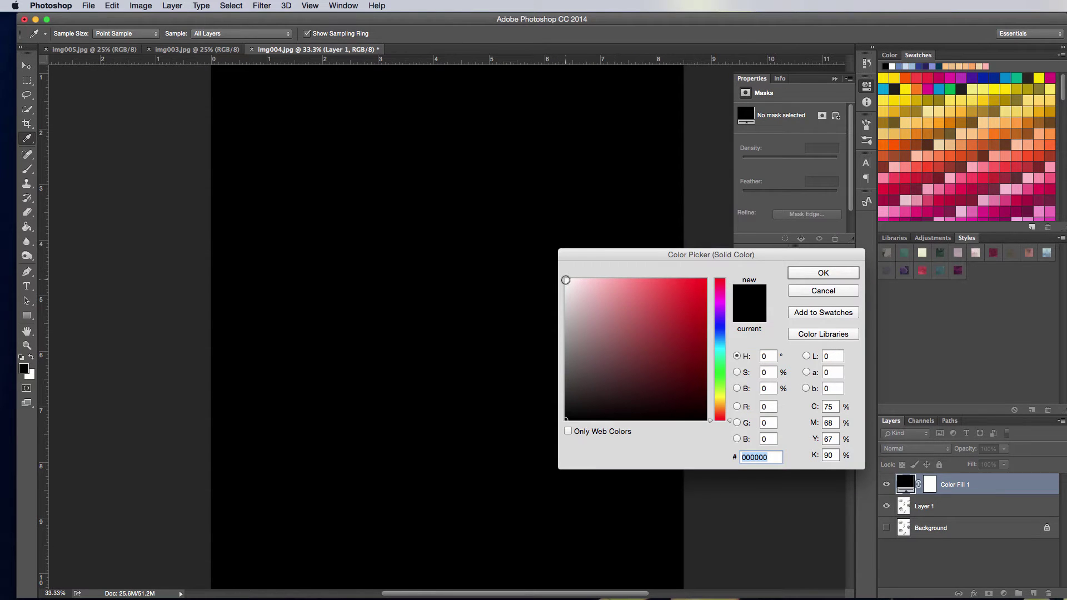
text(ffffff)
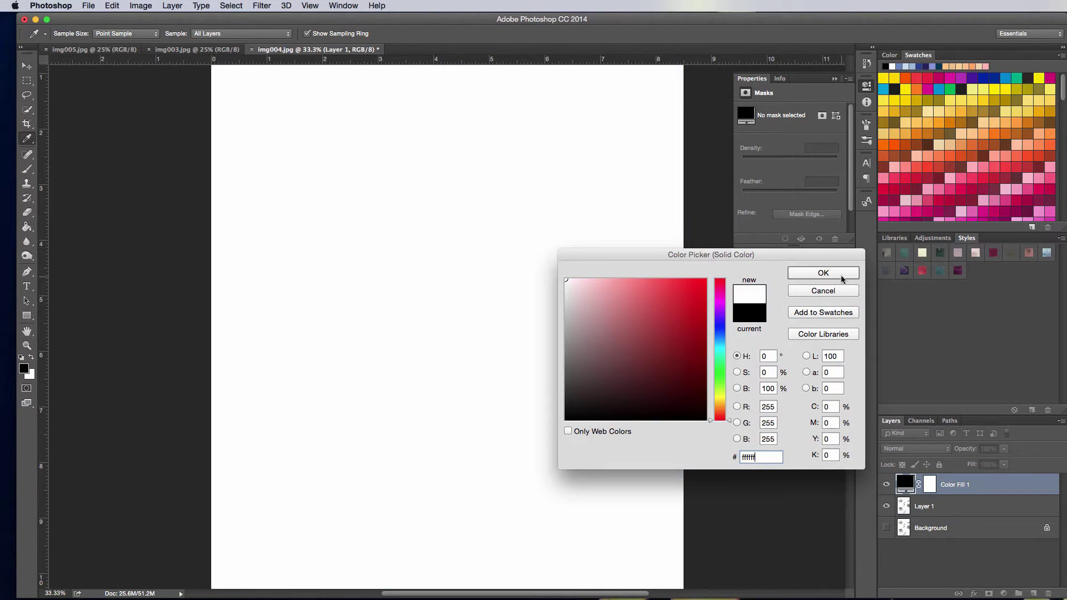
click(841, 274)
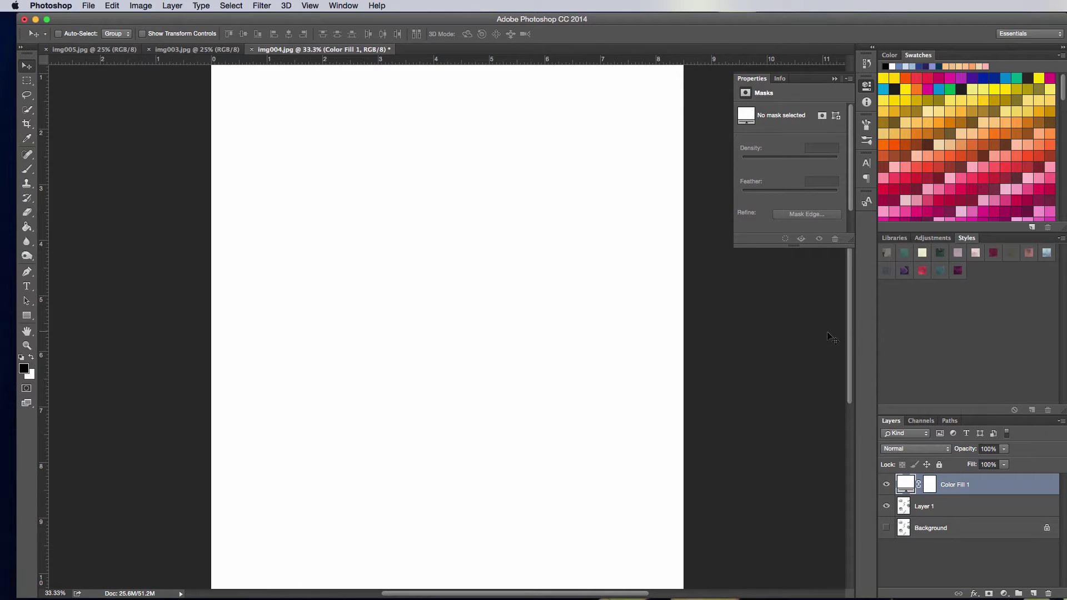
drag(940, 485, 943, 513)
Erase a scribbled patch of paper on Layer 1 in the empty area between the ammonite and the scallop shell
click(931, 484)
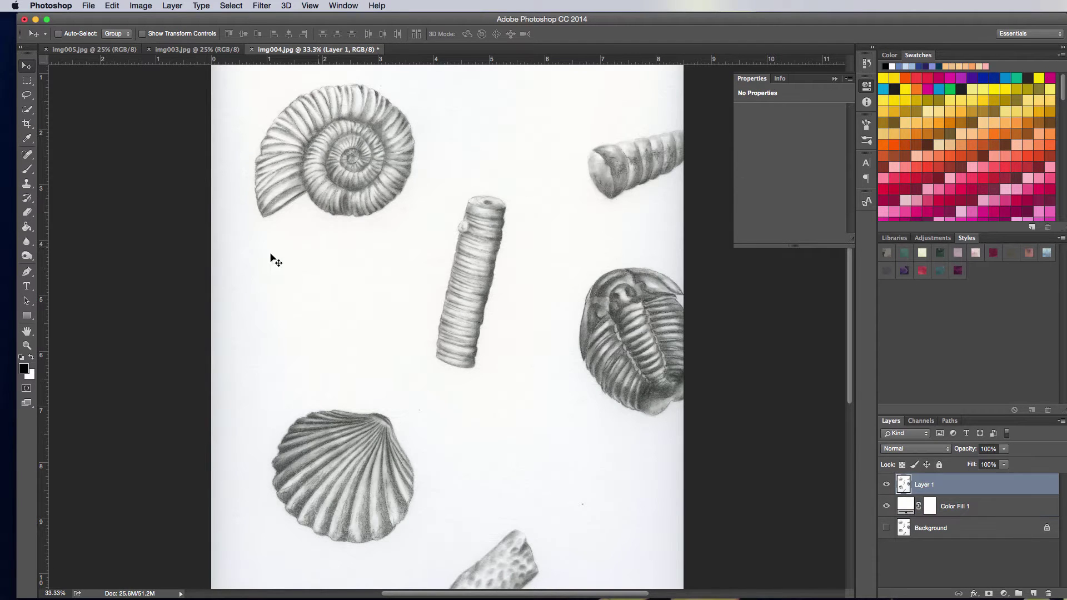
click(26, 213)
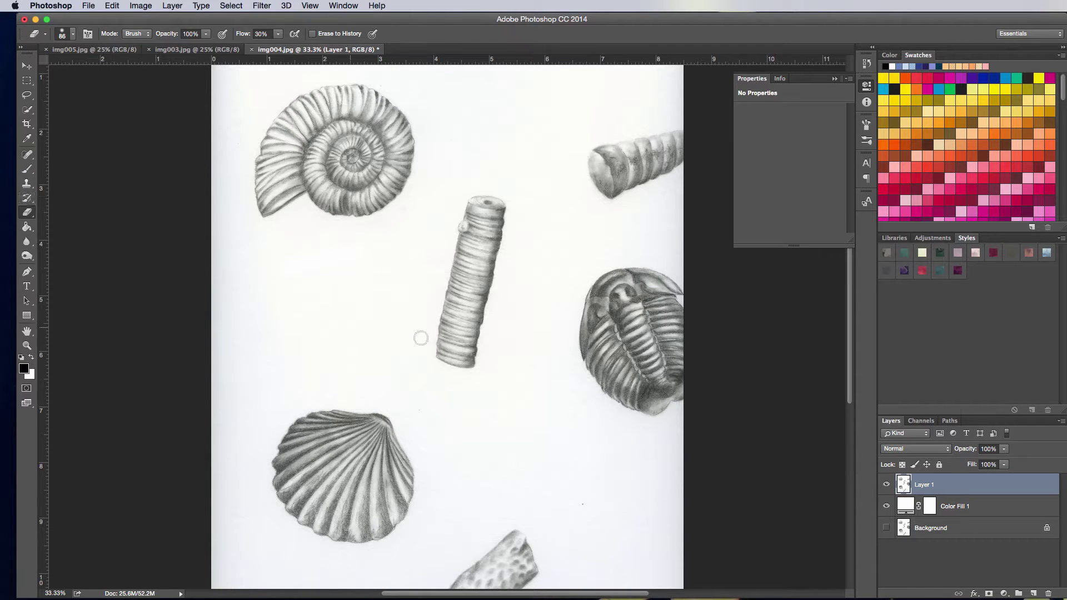
mouse_move(334, 278)
mouse_down()
mouse_move(246, 317)
mouse_move(296, 295)
mouse_move(272, 302)
mouse_up()
Recolor the solid color fill layer to blue 5075ad
double_click(905, 506)
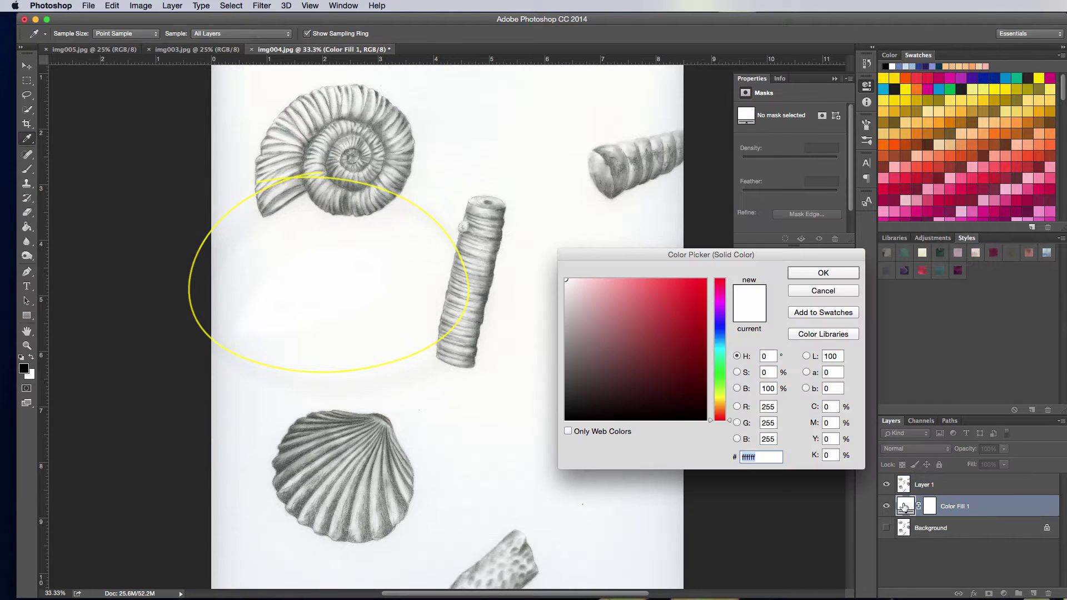
click(574, 343)
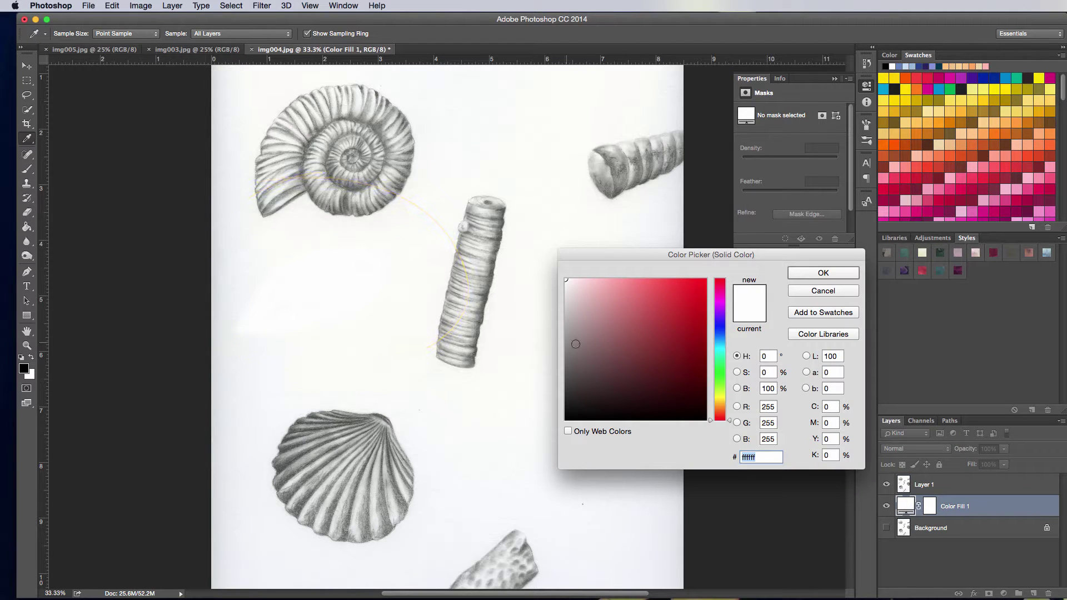
click(720, 335)
click(641, 324)
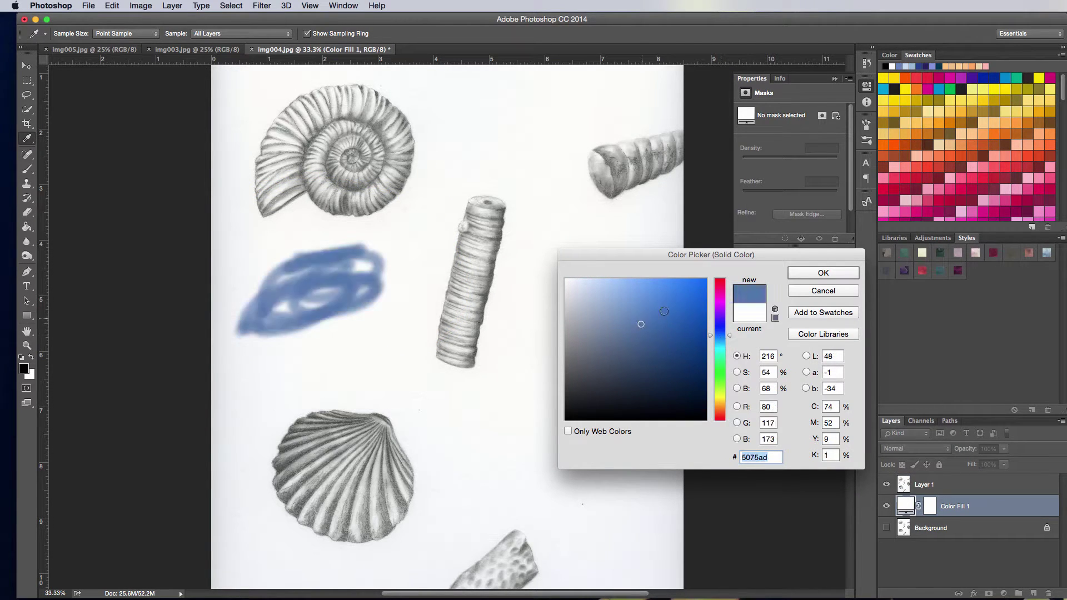
click(822, 273)
Erase a short diagonal stroke on Layer 1 just off the ammonite's lower-right edge and reduce the eraser size to 52
key(e)
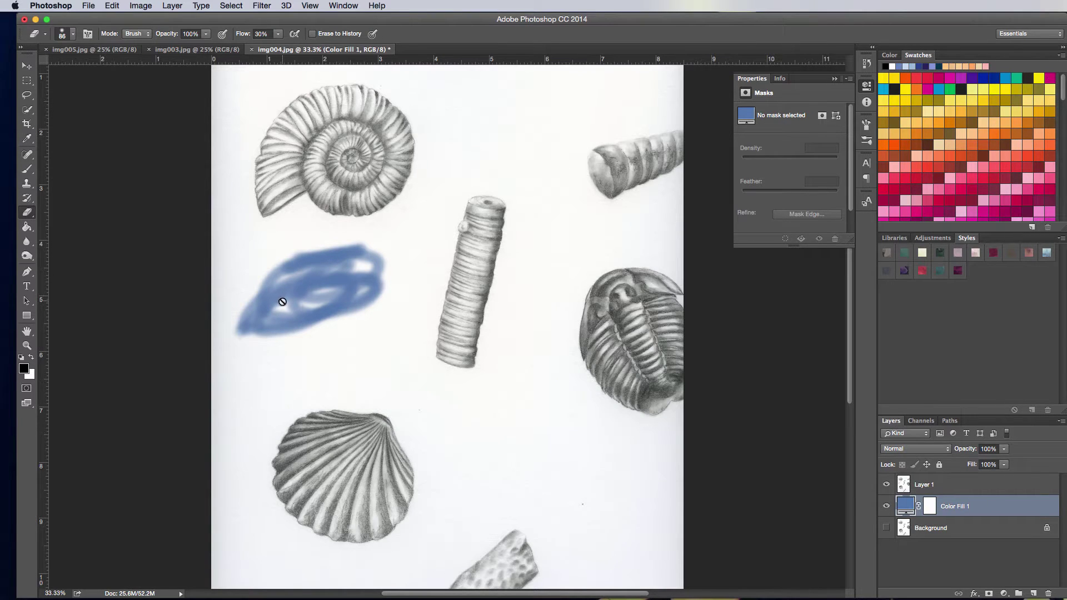
click(945, 486)
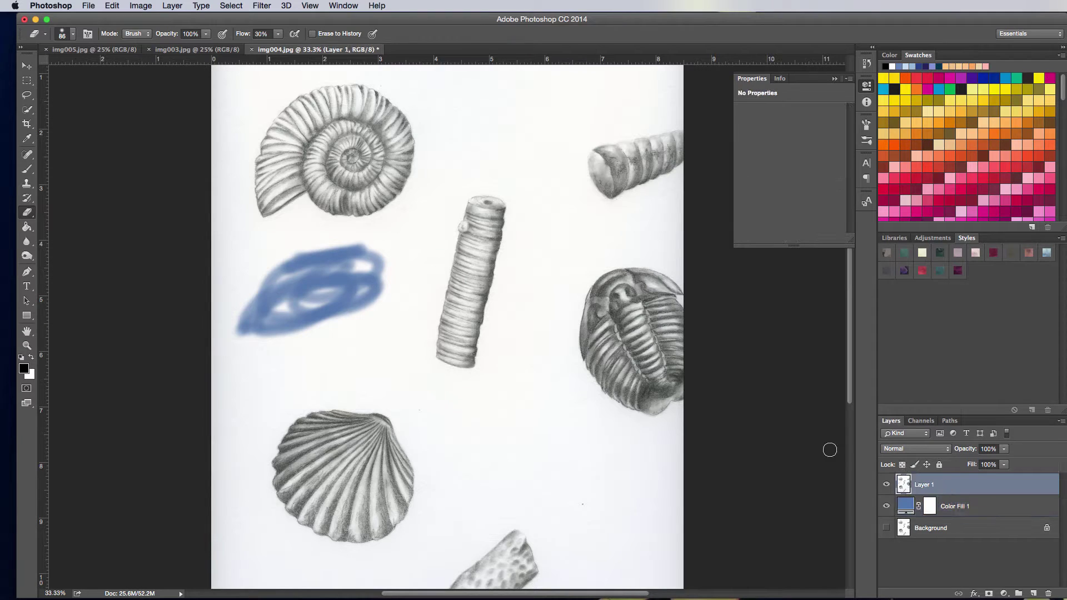
key(super+equal)
key(super+equal)
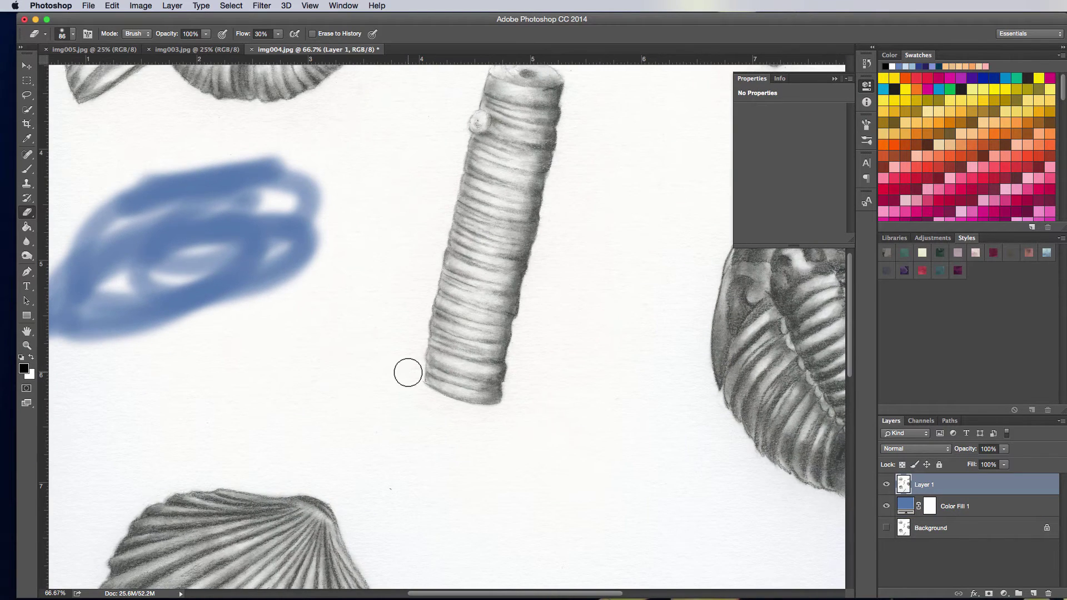
scroll(326, 314, up, 3)
scroll(512, 181, up, 3)
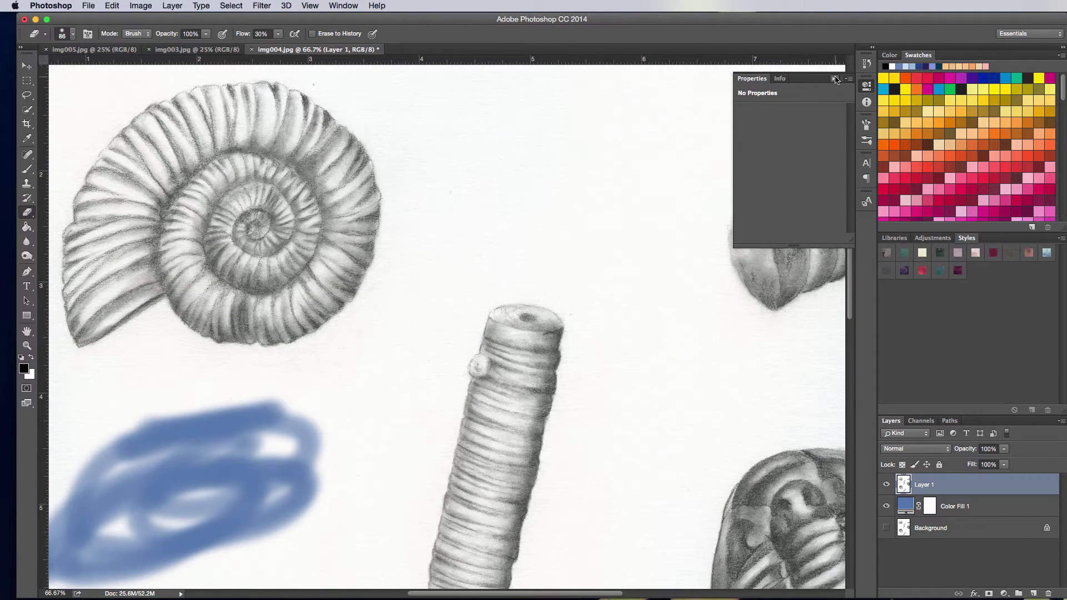
click(835, 78)
scroll(430, 285, left, 3)
scroll(430, 285, up, 1)
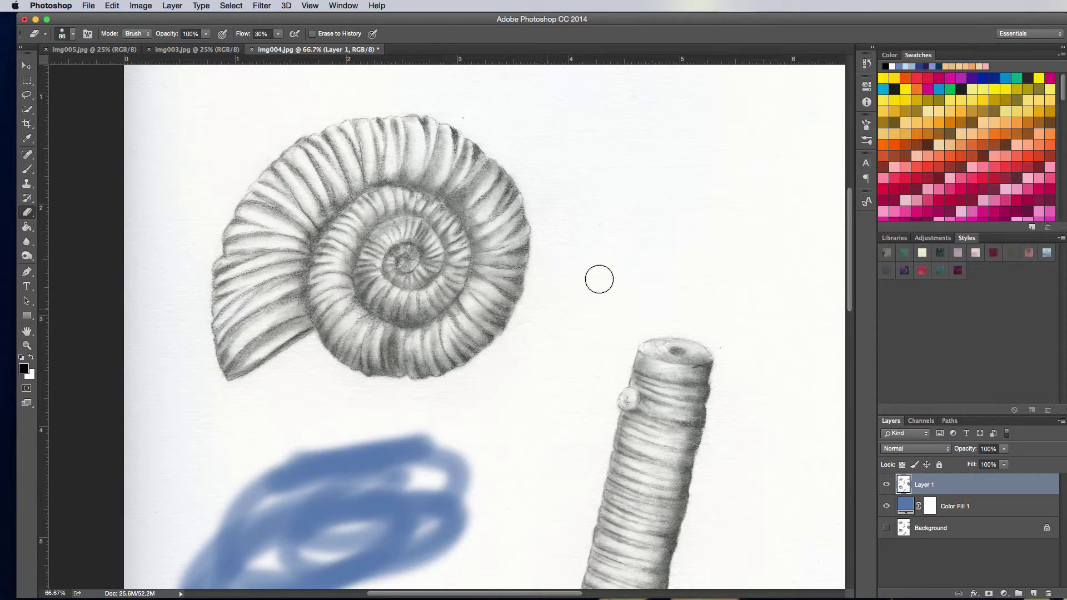
mouse_move(548, 353)
mouse_down()
mouse_move(477, 419)
mouse_move(508, 362)
mouse_move(534, 350)
mouse_move(521, 360)
mouse_move(556, 363)
mouse_move(560, 281)
mouse_move(543, 424)
mouse_up()
mouse_move(548, 378)
mouse_down()
mouse_move(537, 364)
mouse_move(548, 328)
mouse_move(533, 351)
mouse_up()
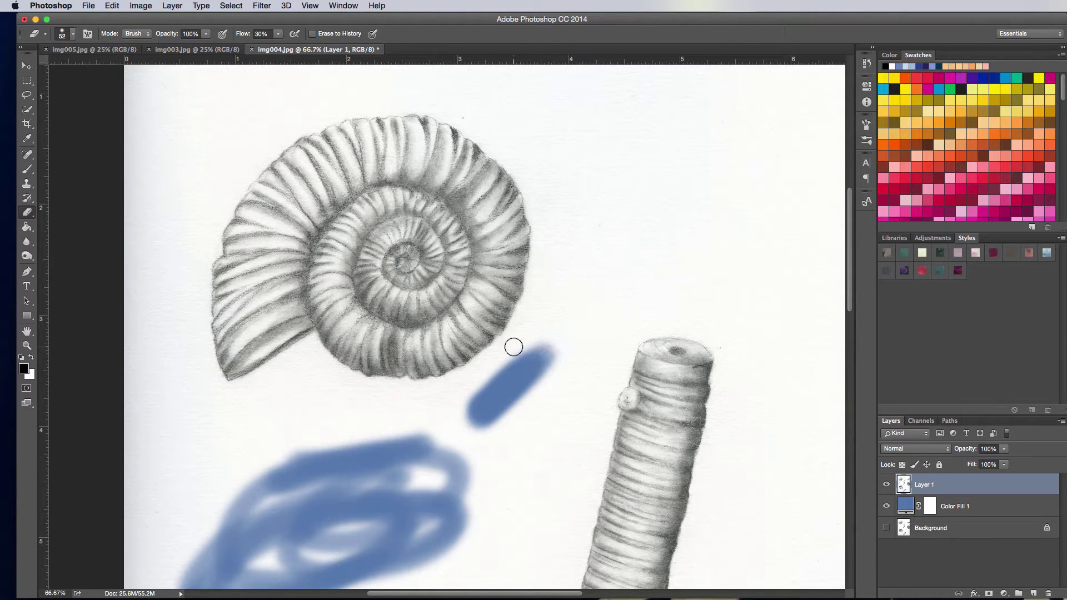
Erase the paper on Layer 1 along the ammonite's lower-right and right edge with a size 34 eraser
key(super+equal)
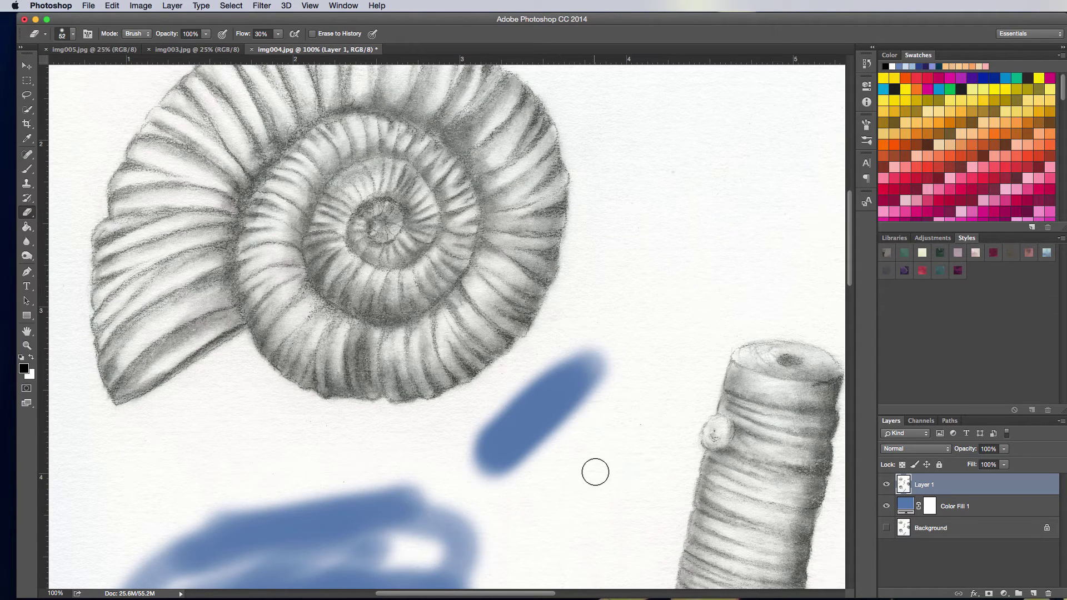
drag(584, 431, 565, 430)
mouse_move(489, 381)
mouse_down()
mouse_move(530, 345)
mouse_move(473, 392)
mouse_up()
mouse_move(532, 345)
mouse_down()
mouse_move(571, 234)
mouse_move(573, 280)
mouse_move(559, 322)
mouse_up()
mouse_move(590, 235)
mouse_down()
mouse_move(578, 175)
mouse_move(573, 243)
mouse_move(581, 231)
mouse_move(584, 249)
mouse_move(520, 367)
mouse_move(539, 354)
mouse_move(533, 377)
mouse_move(569, 291)
mouse_up()
mouse_move(612, 193)
mouse_down()
mouse_move(622, 276)
mouse_move(666, 303)
mouse_up()
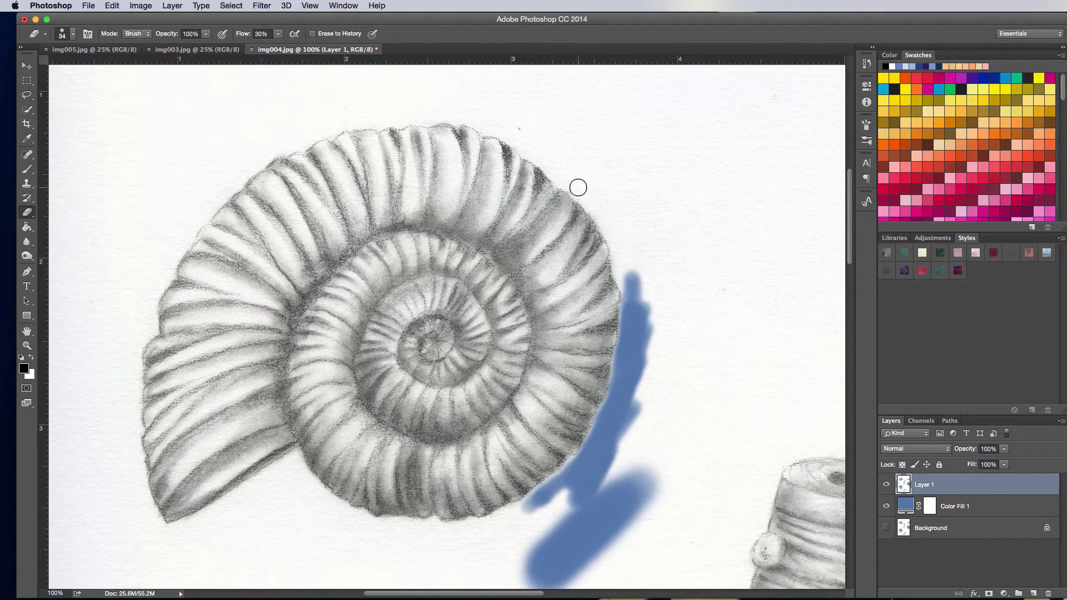
Continue erasing along the ammonite's upper-right edge and add two short test strokes on the paper beside it
mouse_move(577, 183)
mouse_down()
mouse_move(619, 250)
mouse_move(615, 234)
mouse_move(602, 218)
mouse_move(635, 306)
mouse_move(618, 234)
mouse_up()
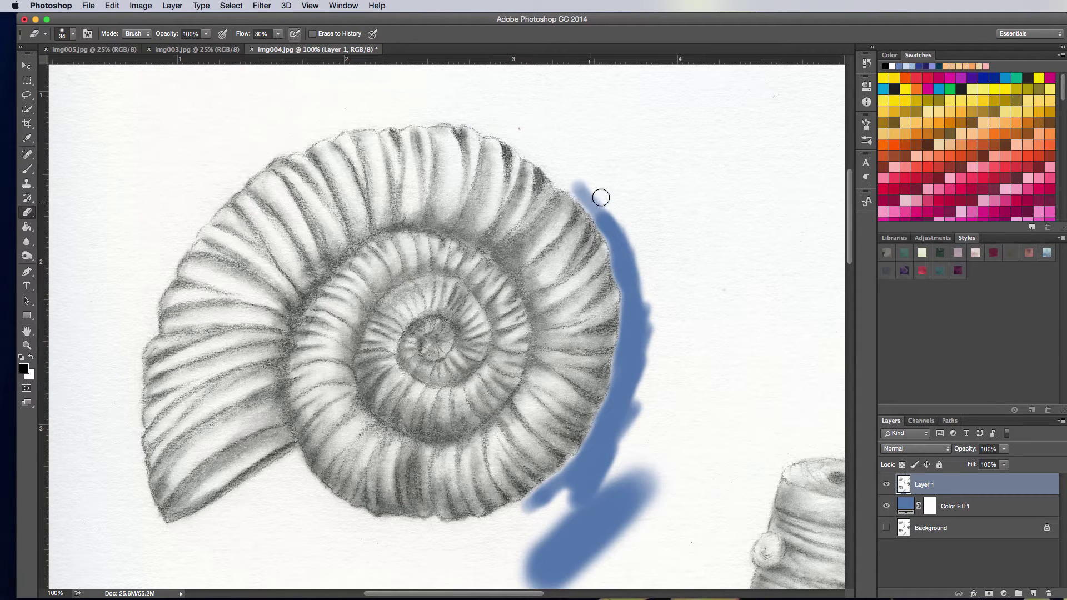
drag(610, 185, 657, 142)
drag(625, 200, 686, 160)
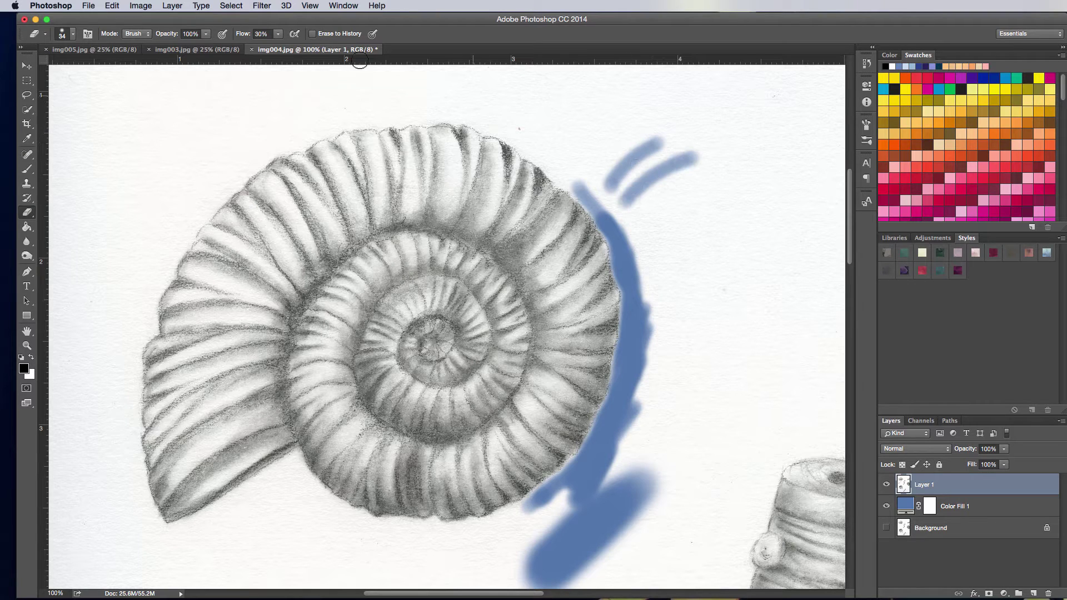
Set the eraser flow to 100% and use size 17 to erase closely around the ammonite from its upper right to its underside
click(278, 34)
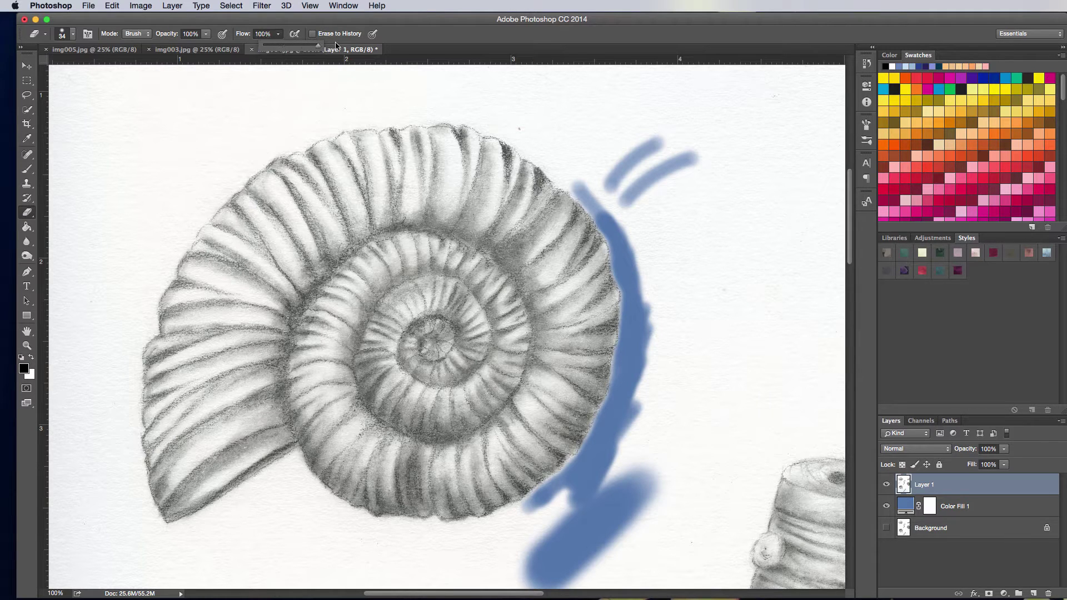
mouse_move(524, 146)
mouse_down()
mouse_move(557, 180)
mouse_move(594, 182)
mouse_move(571, 191)
mouse_move(606, 212)
mouse_up()
mouse_move(629, 236)
mouse_down()
mouse_move(599, 217)
mouse_move(637, 300)
mouse_move(625, 328)
mouse_move(625, 307)
mouse_move(624, 361)
mouse_up()
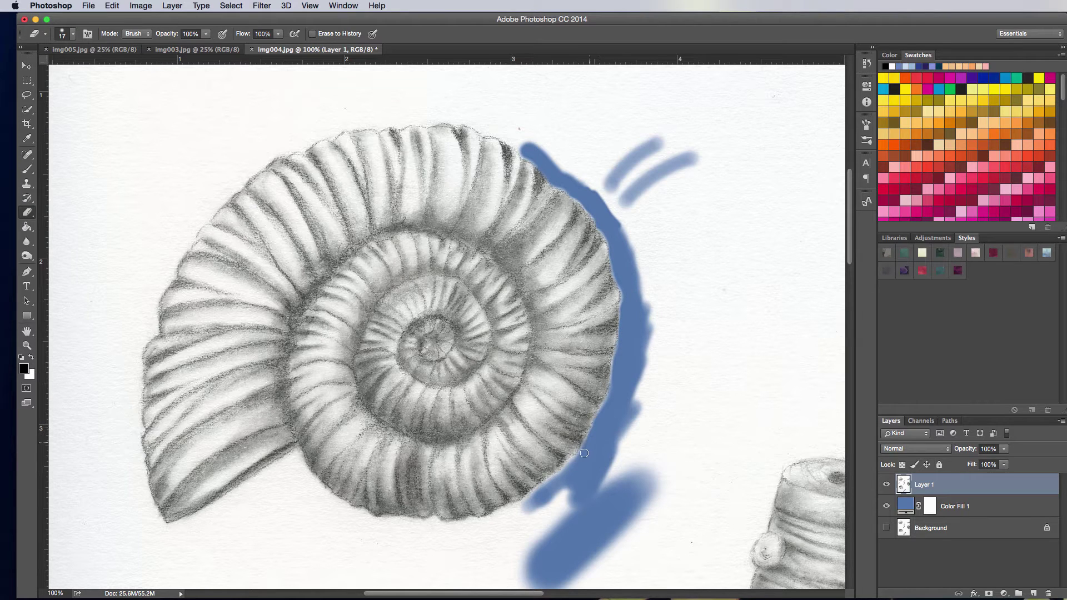
mouse_move(562, 476)
mouse_down()
mouse_move(535, 495)
mouse_move(600, 455)
mouse_up()
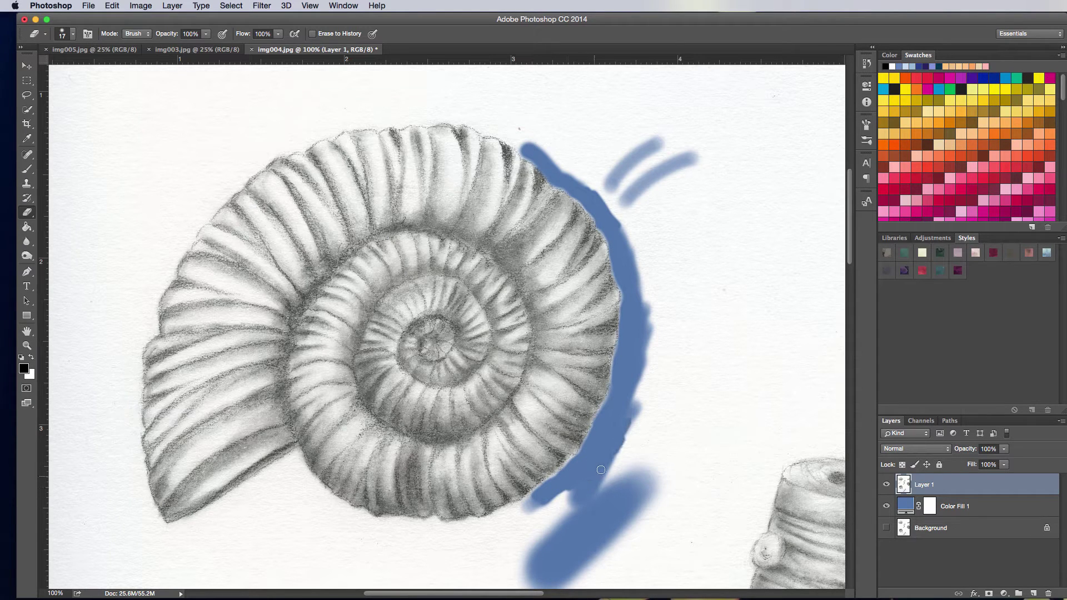
drag(610, 501, 703, 318)
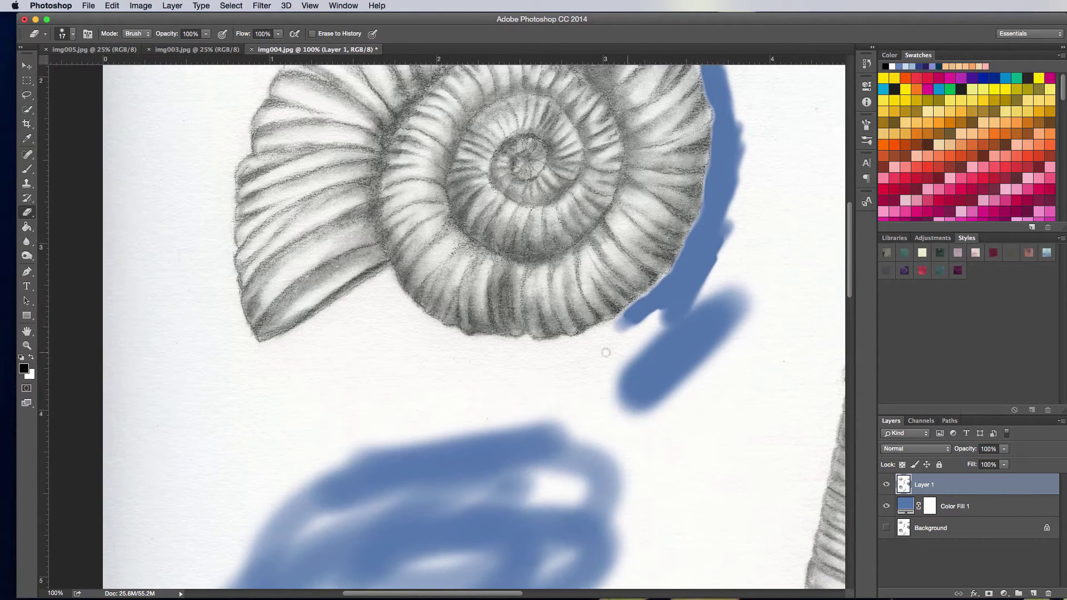
drag(555, 346, 666, 304)
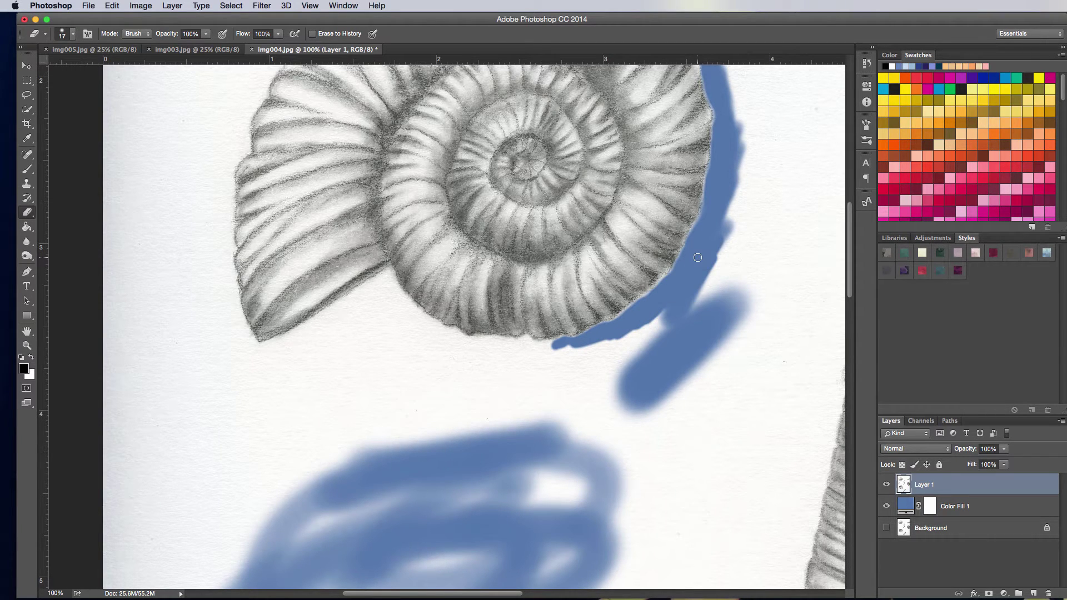
Select the ribbed cylindrical fossil in the middle of the page with the Quick Selection tool
key(super+minus)
key(super+minus)
key(super+minus)
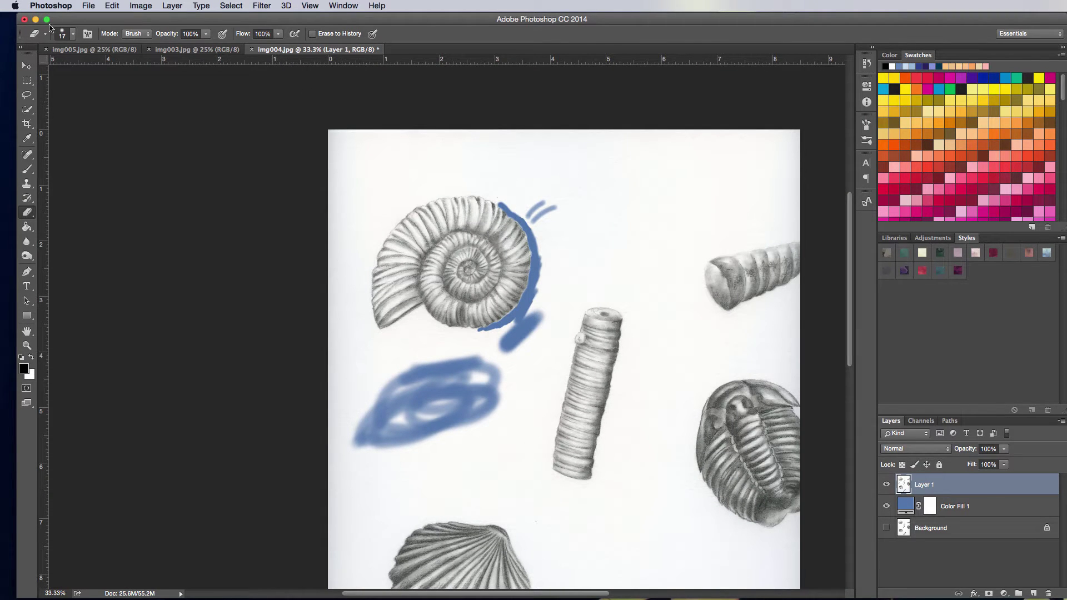
click(26, 111)
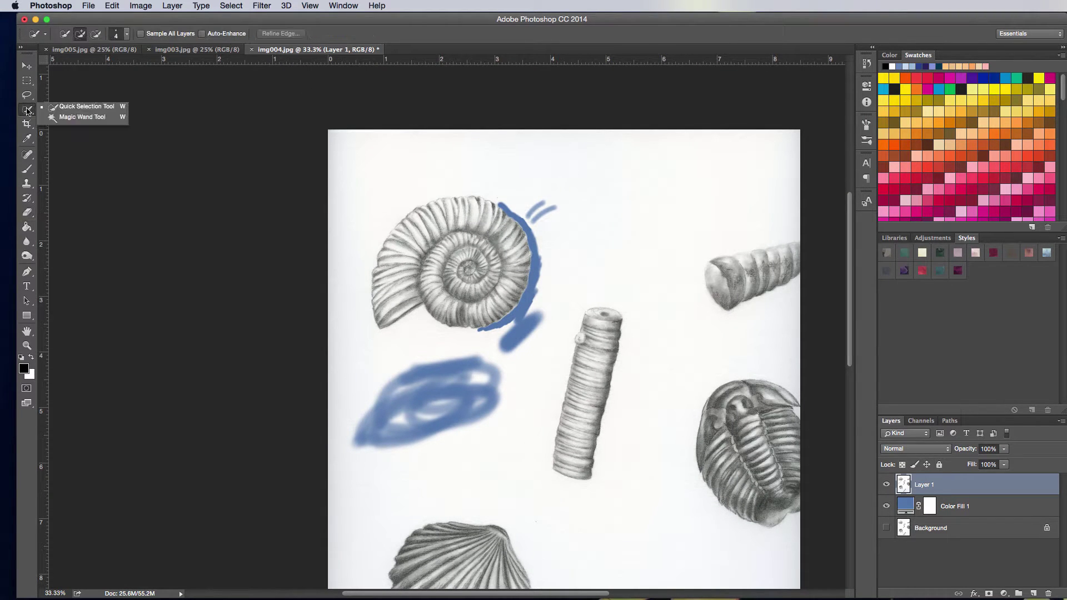
click(70, 107)
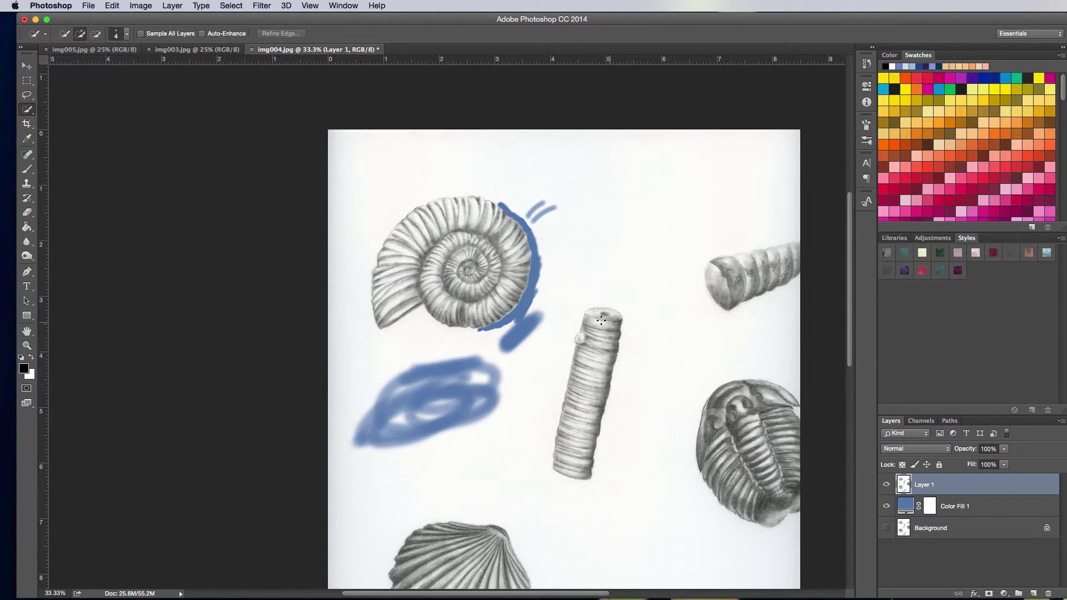
mouse_move(595, 336)
mouse_down()
mouse_move(589, 398)
mouse_move(558, 461)
mouse_up()
mouse_move(579, 346)
mouse_down()
mouse_move(600, 313)
mouse_move(609, 345)
mouse_up()
Refine the cylindrical fossil's selection by shifting its edge outward and adding a slight feather, output as a selection
click(277, 34)
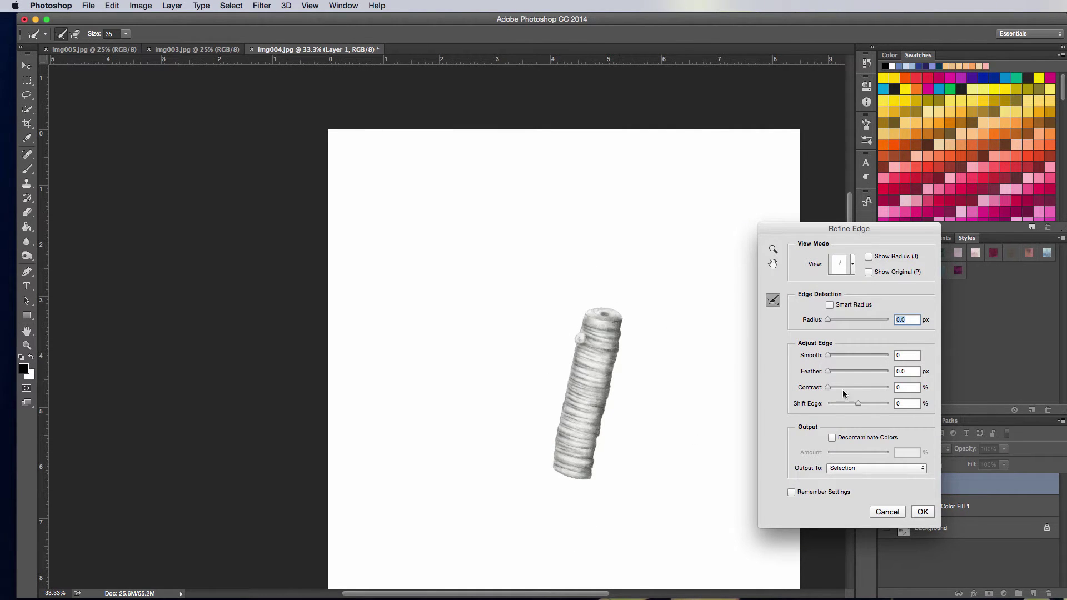
mouse_move(859, 404)
mouse_down()
mouse_move(880, 408)
mouse_move(845, 402)
mouse_move(868, 407)
mouse_up()
drag(867, 406, 872, 407)
mouse_move(827, 371)
mouse_down()
mouse_move(835, 357)
mouse_move(841, 375)
mouse_up()
click(918, 513)
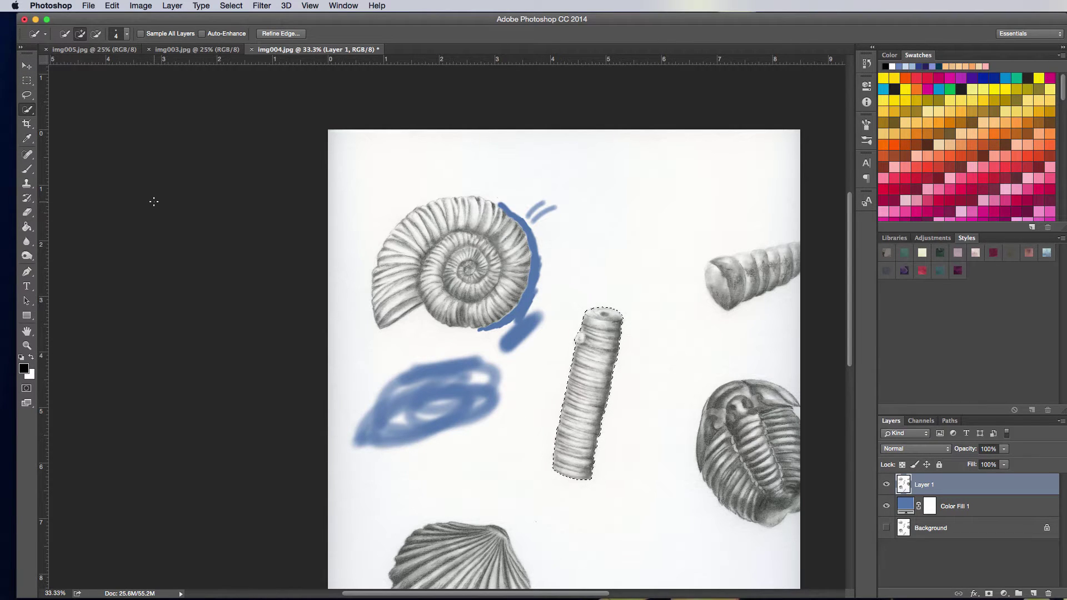
Copy the selected cylindrical fossil onto its own layer and hide Layer 1 to inspect the cut-out's edge against the blue fill
key(super+c)
key(super+v)
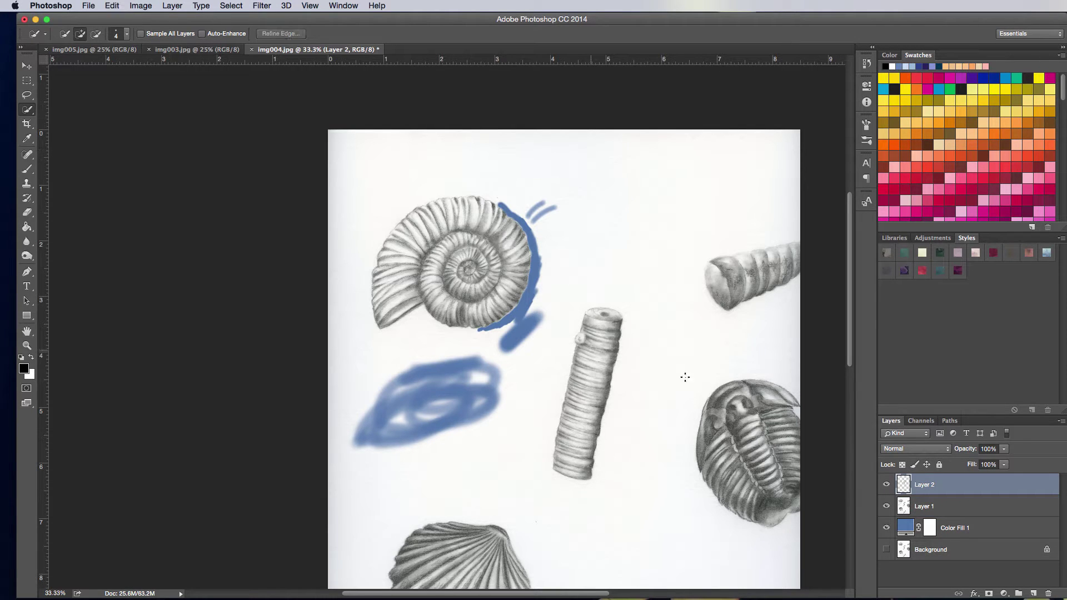
click(887, 507)
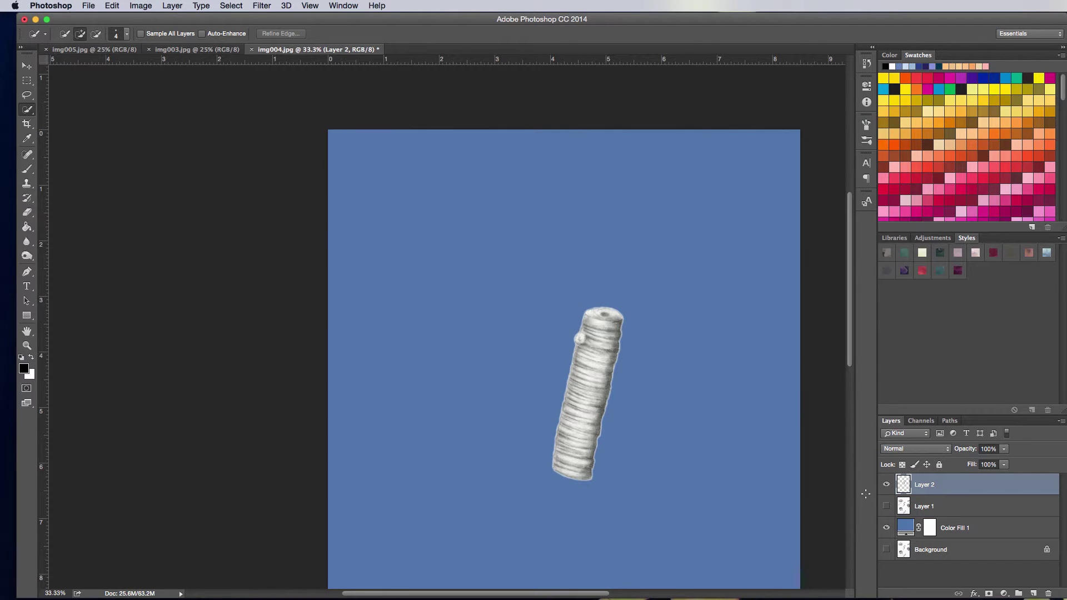
key(super+equal)
key(super+equal)
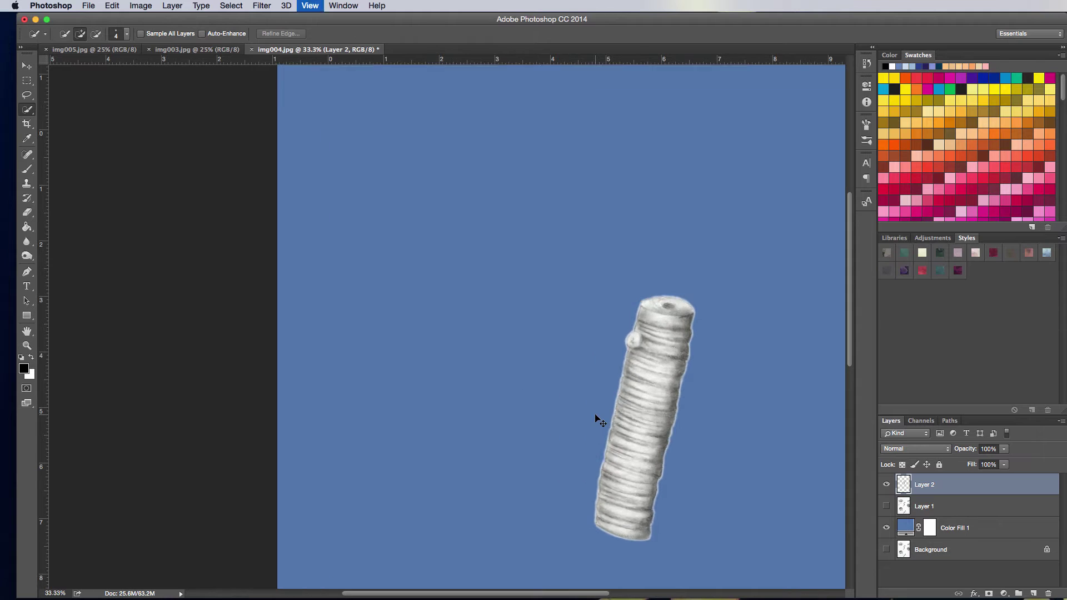
drag(639, 419, 449, 299)
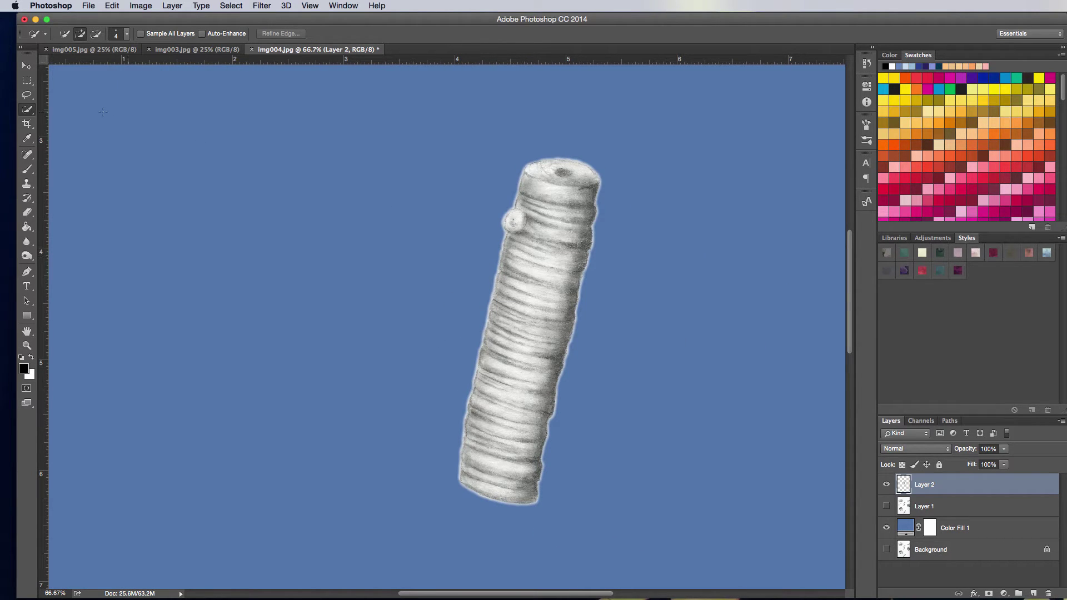
click(27, 211)
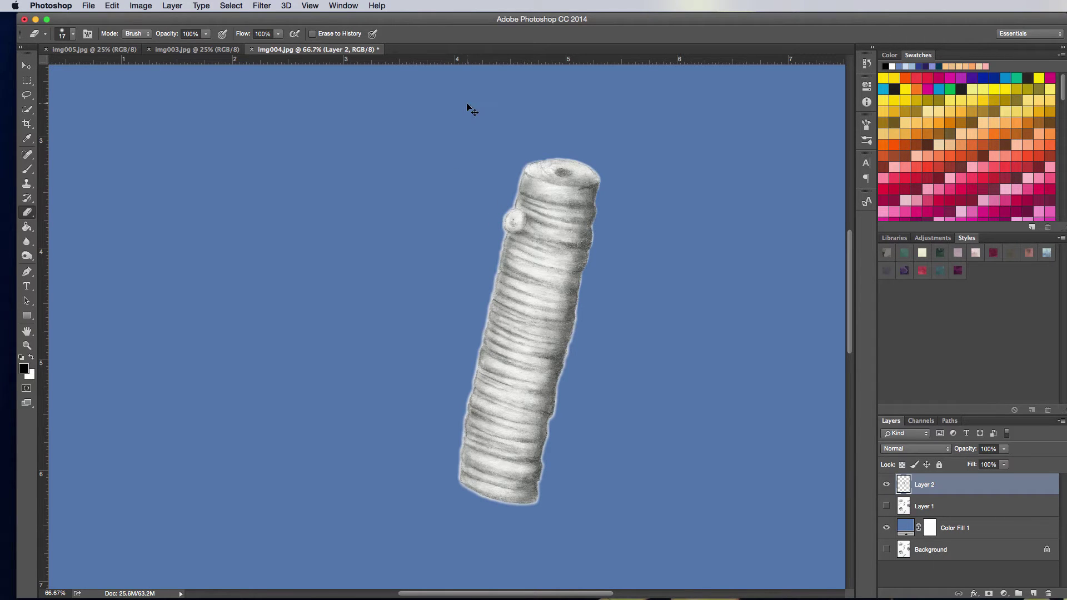
Show Layer 1 again and rename the copied fossil's layer "branch coral"
key(super+minus)
key(super+minus)
key(super+minus)
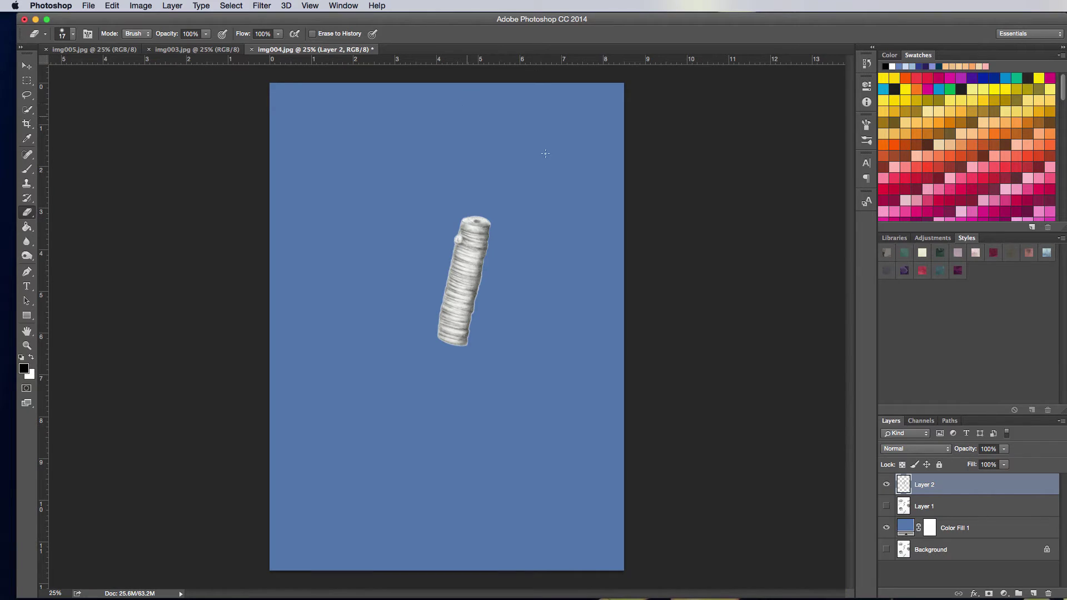
click(887, 506)
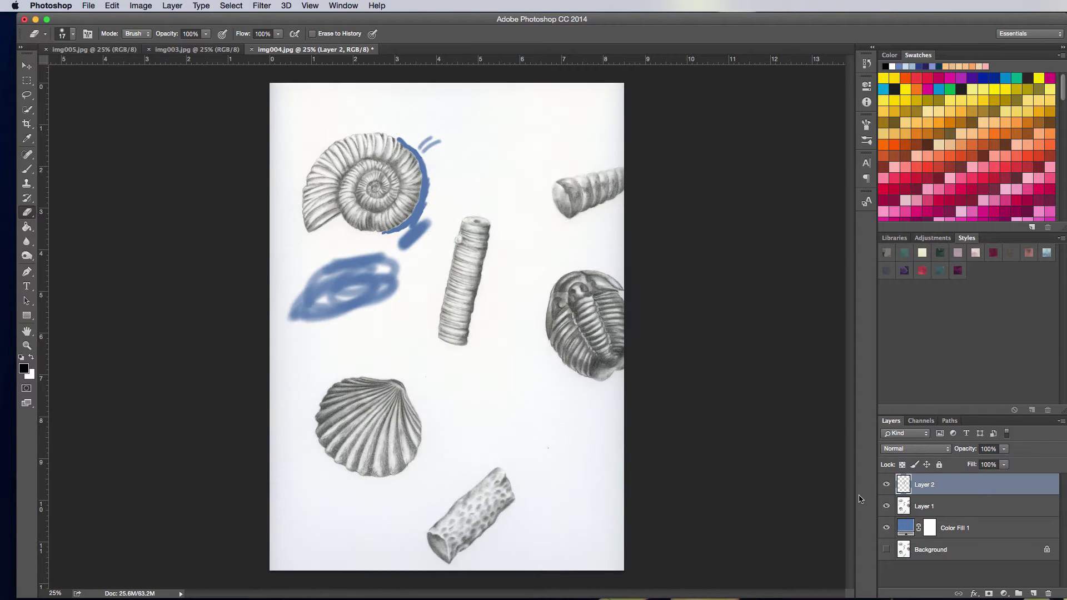
double_click(927, 485)
text(v)
text(ranch coral)
Create a new transparent document 11 inches wide and 14 inches high at 300 pixels/inch
click(85, 5)
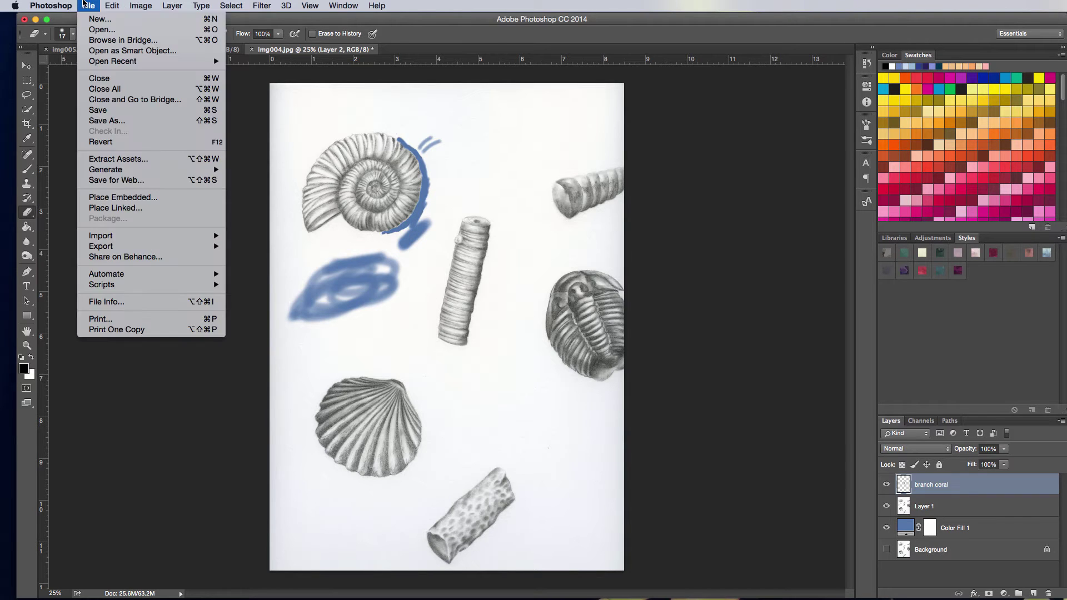
click(96, 20)
click(644, 293)
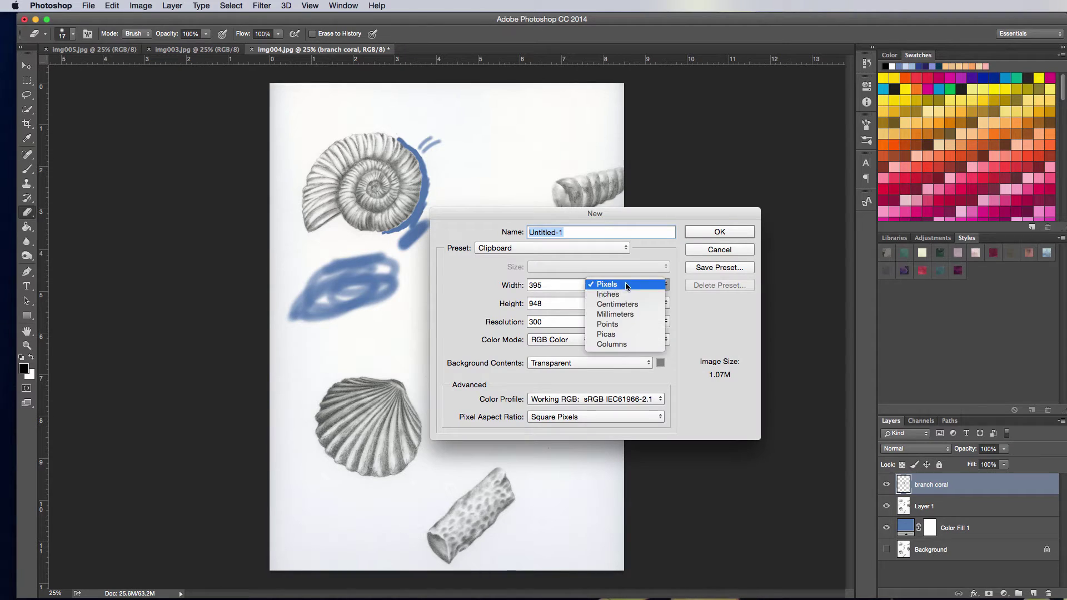
click(628, 299)
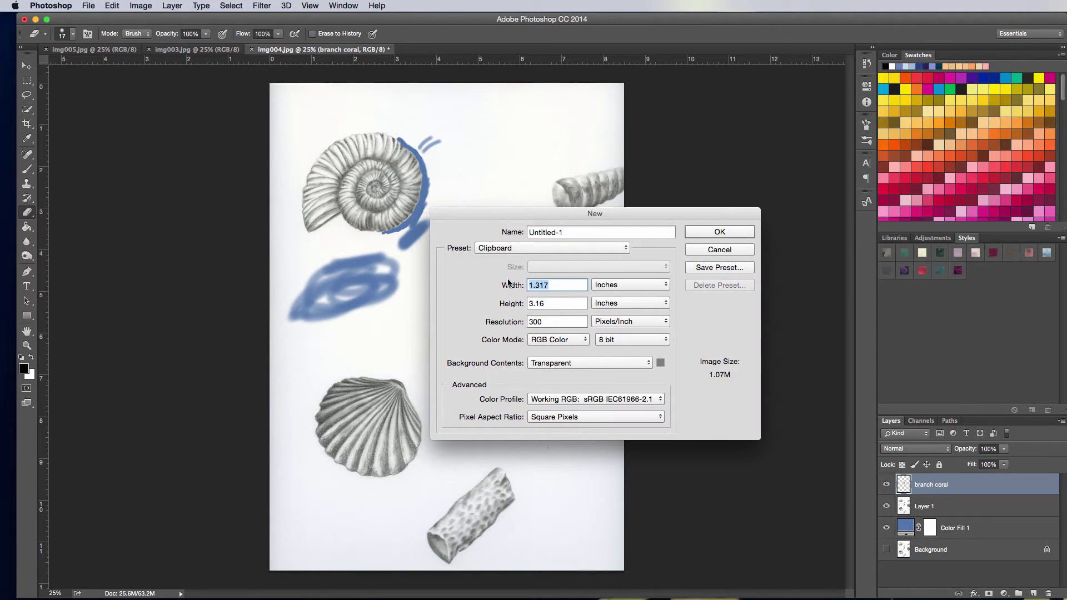
text(11)
key(Tab)
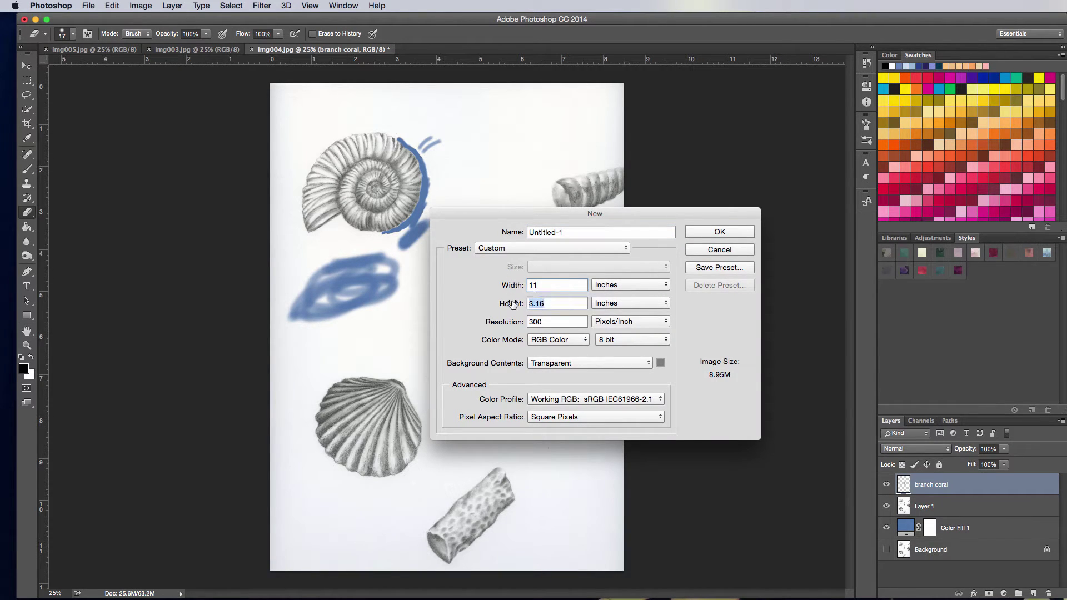
text(14)
click(720, 232)
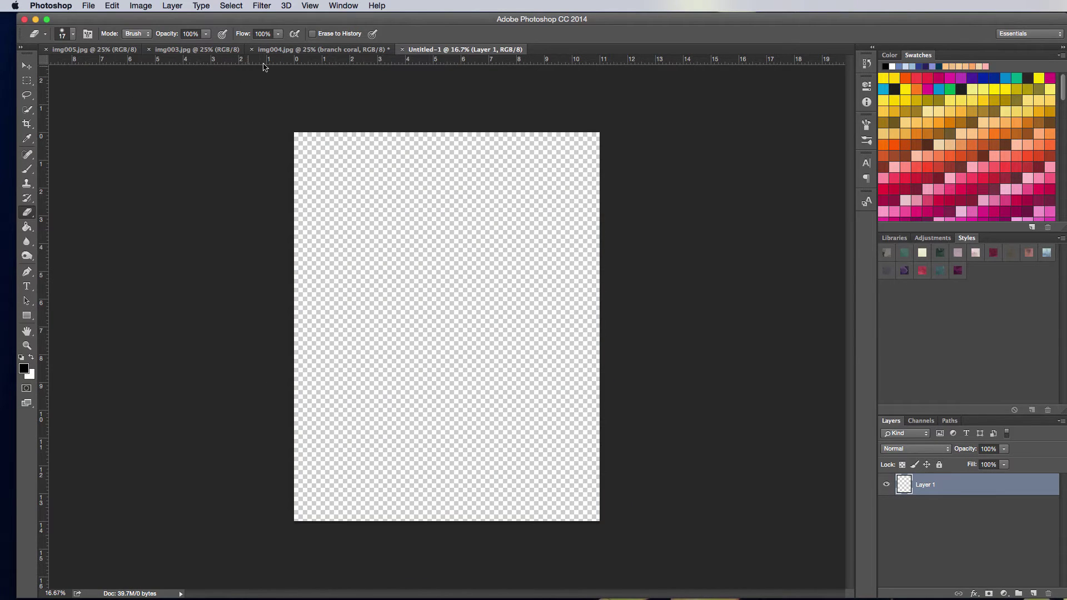
Look through the open scans and close img003.jpg, the oak seedling drawing
click(289, 50)
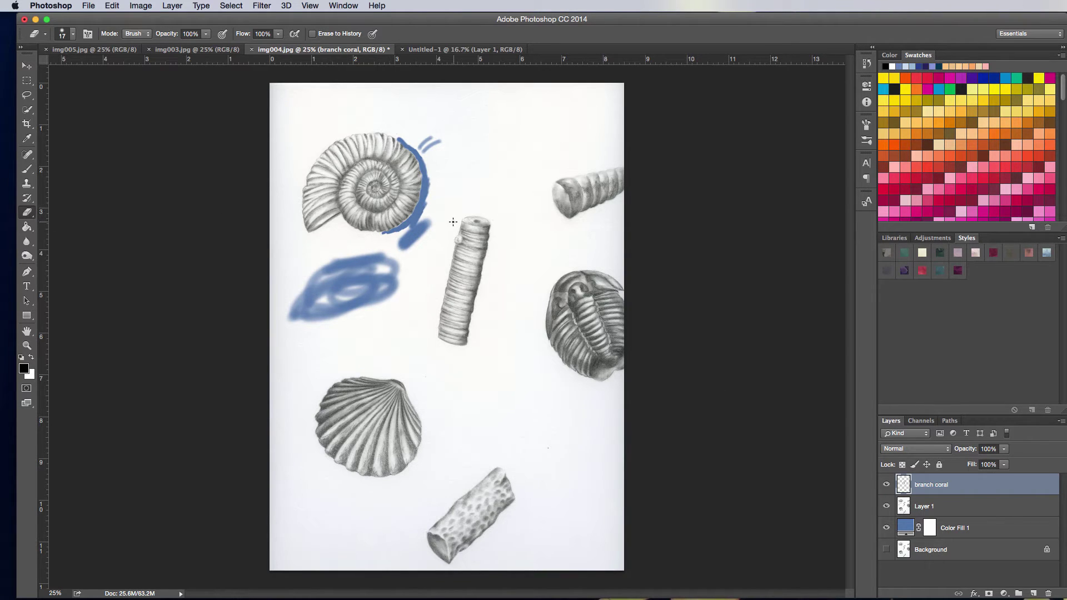
click(178, 49)
click(97, 50)
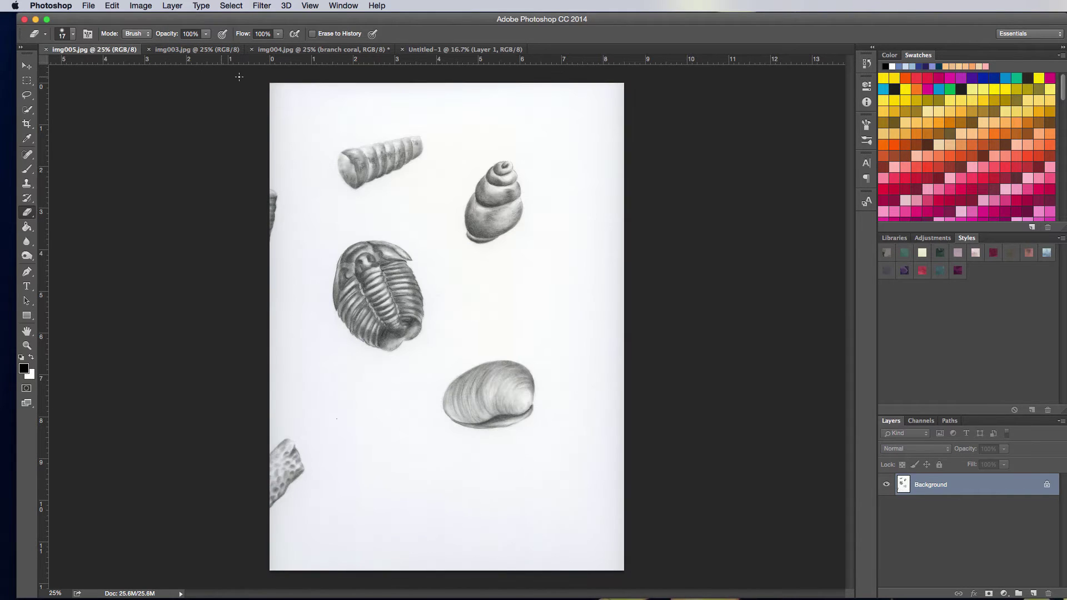
click(207, 50)
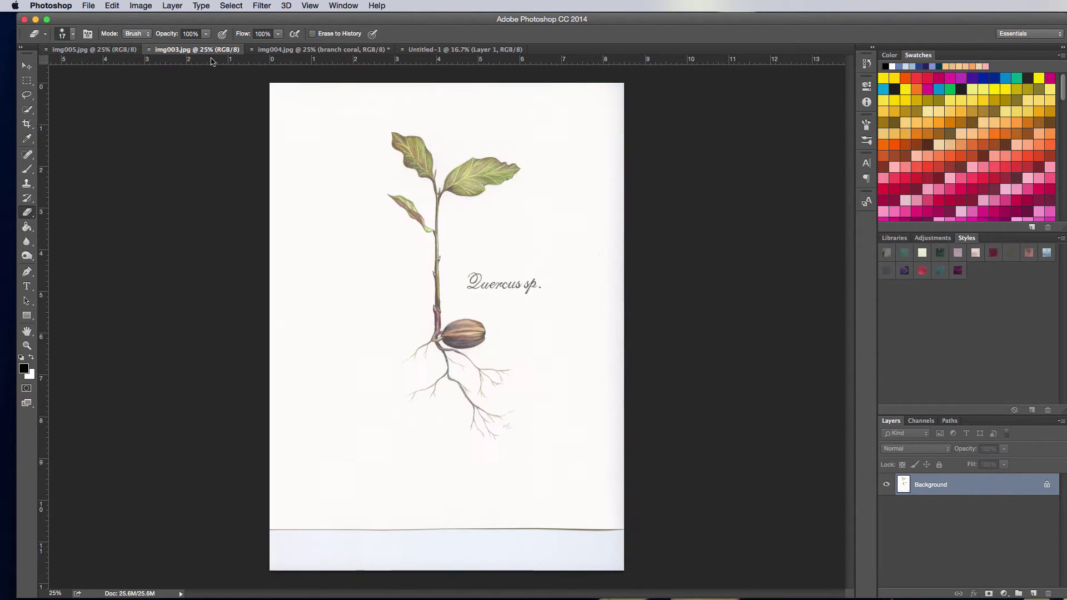
click(149, 49)
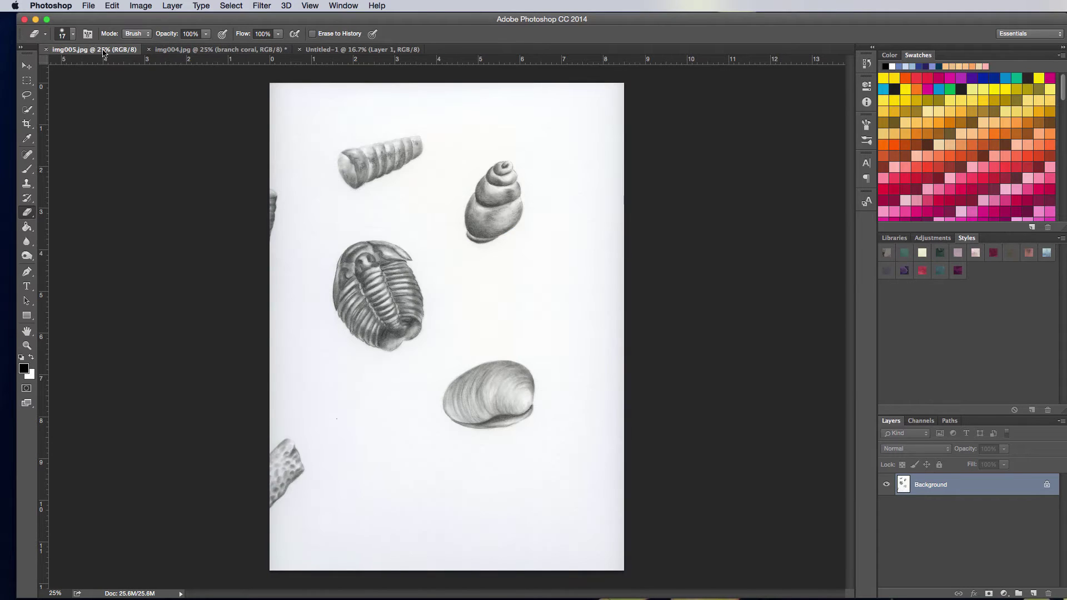
click(242, 50)
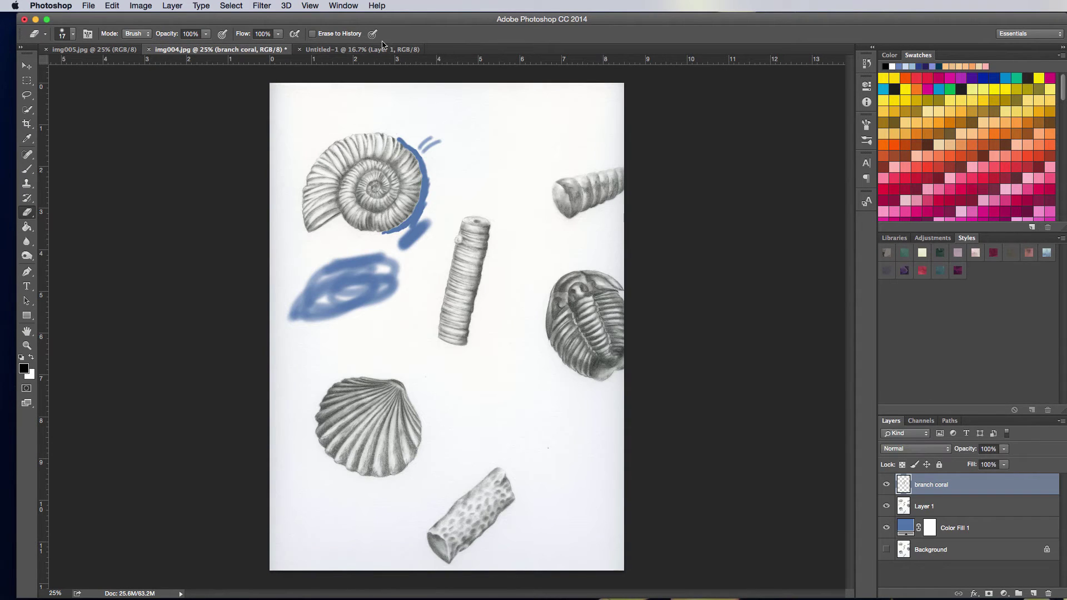
Fill the blank document's Layer 1 with white and add an empty layer above it
click(371, 50)
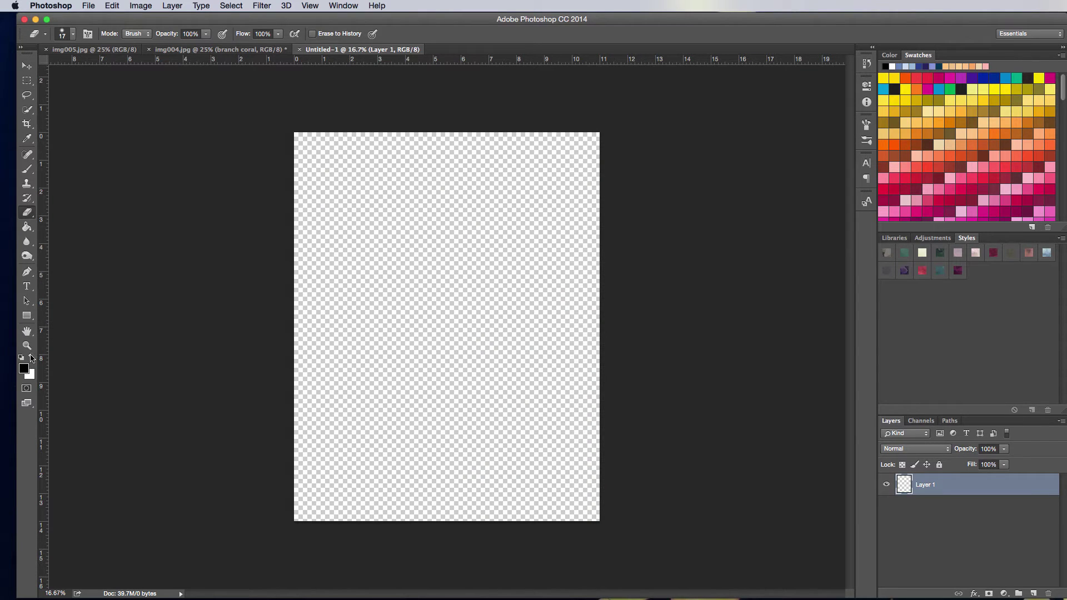
click(32, 357)
click(26, 227)
click(514, 360)
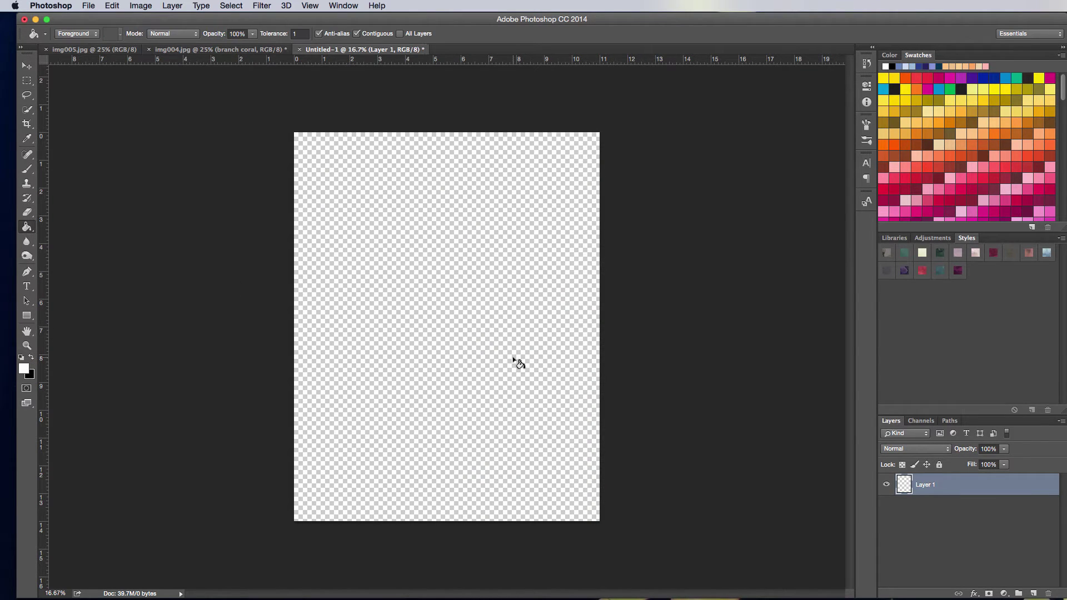
click(1034, 594)
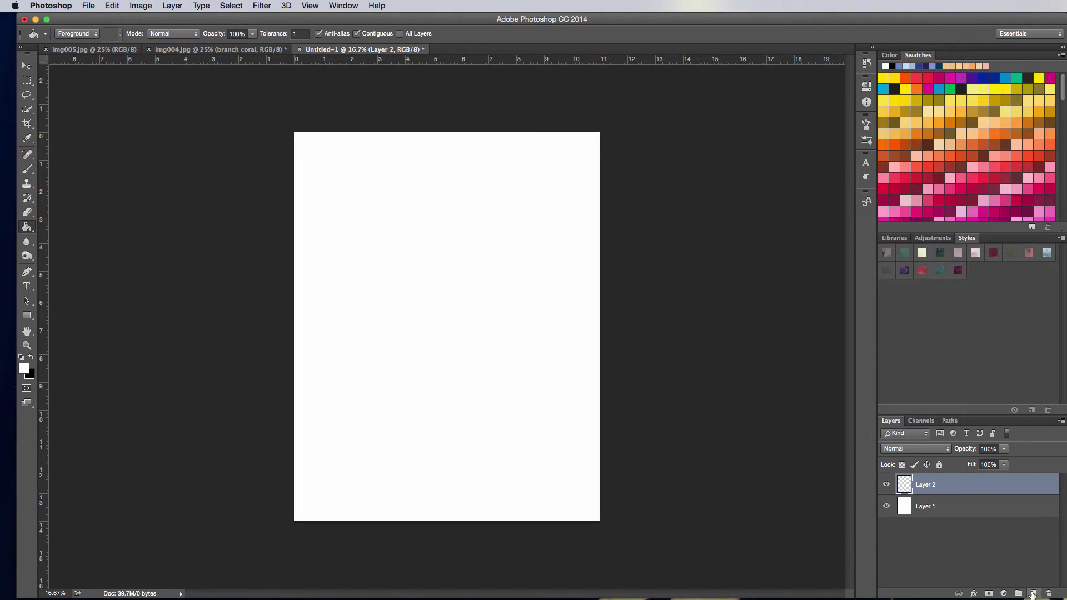
Copy the branch coral layer's content from img004.jpg and paste it into the new 11 × 14 inch document
click(246, 51)
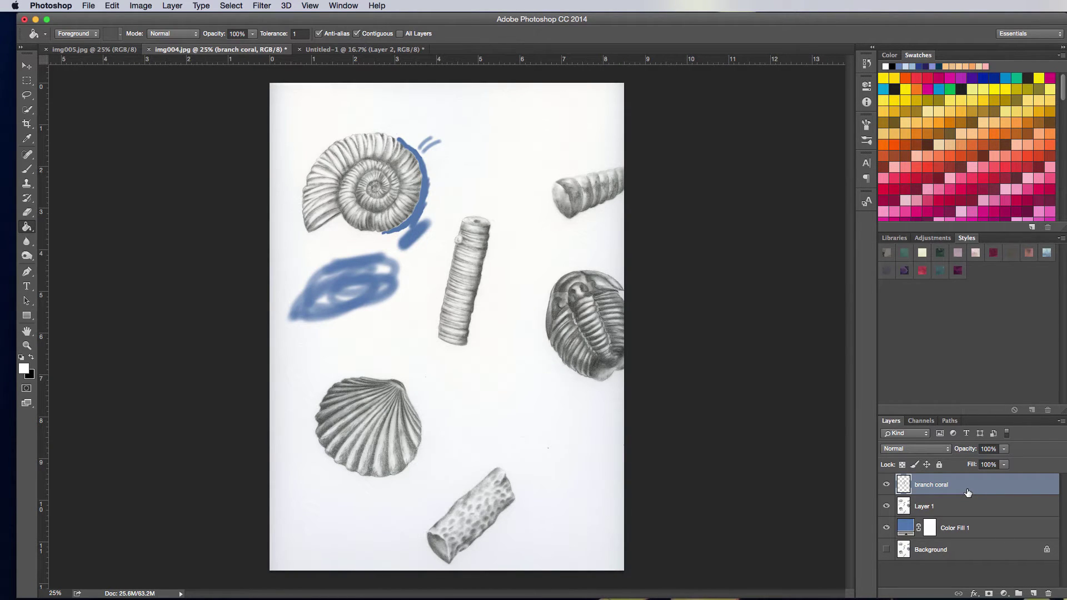
key(super+a)
key(super+c)
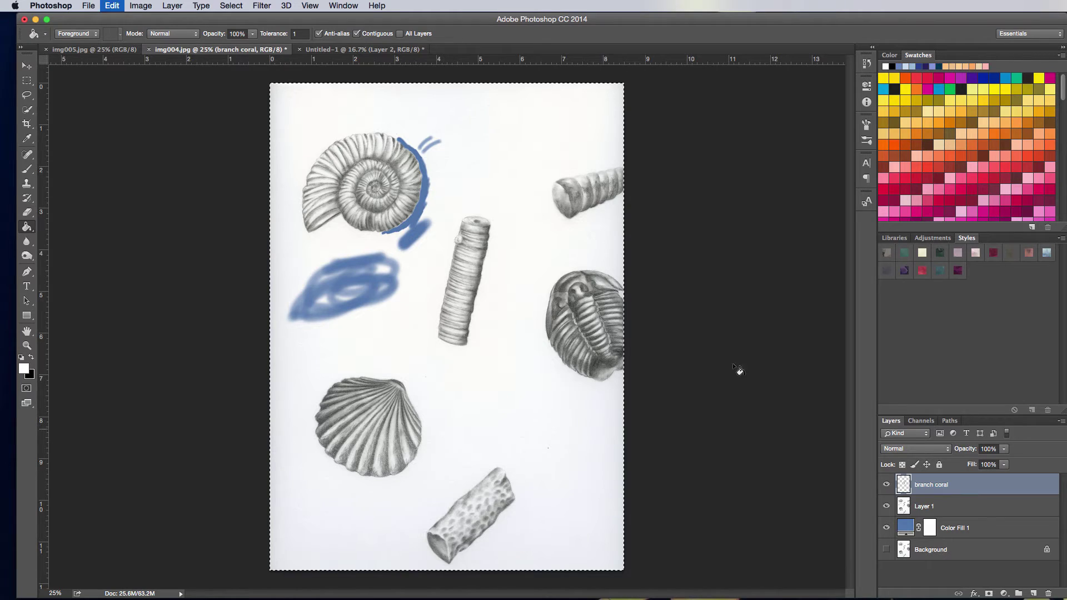
click(329, 50)
key(super+v)
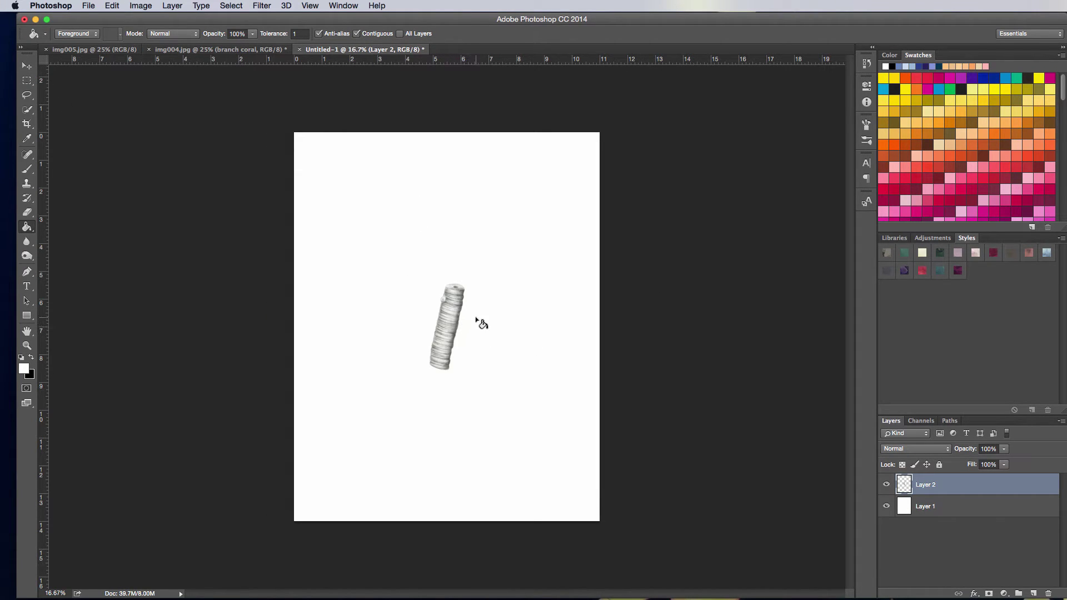
Move the pasted coral slightly up and right on the page and rotate it about 25° clockwise
click(25, 66)
drag(445, 357, 474, 326)
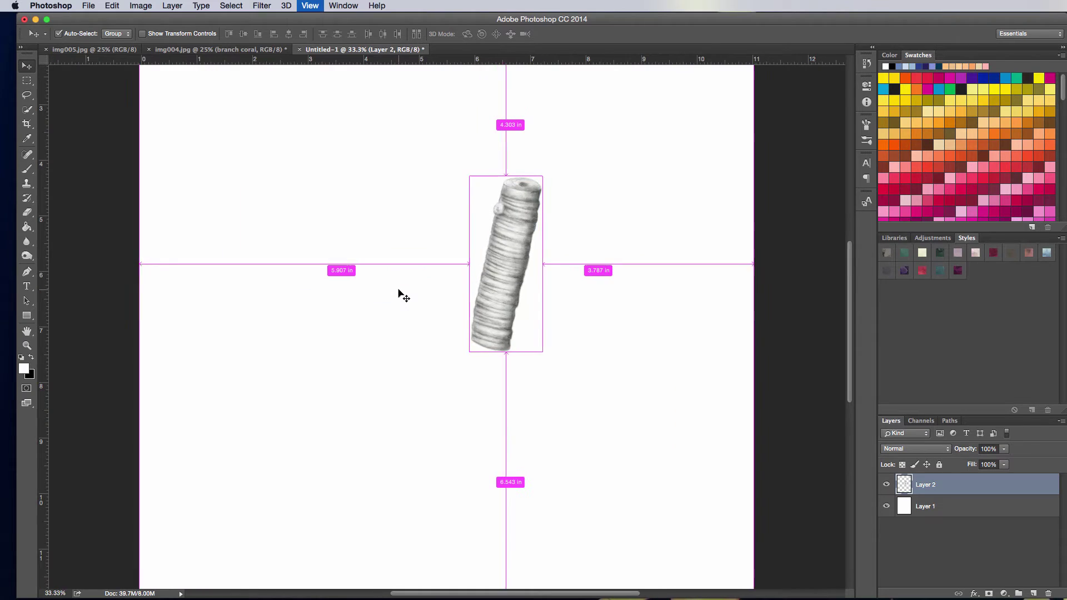
key(super+equal)
scroll(403, 296, up, 1)
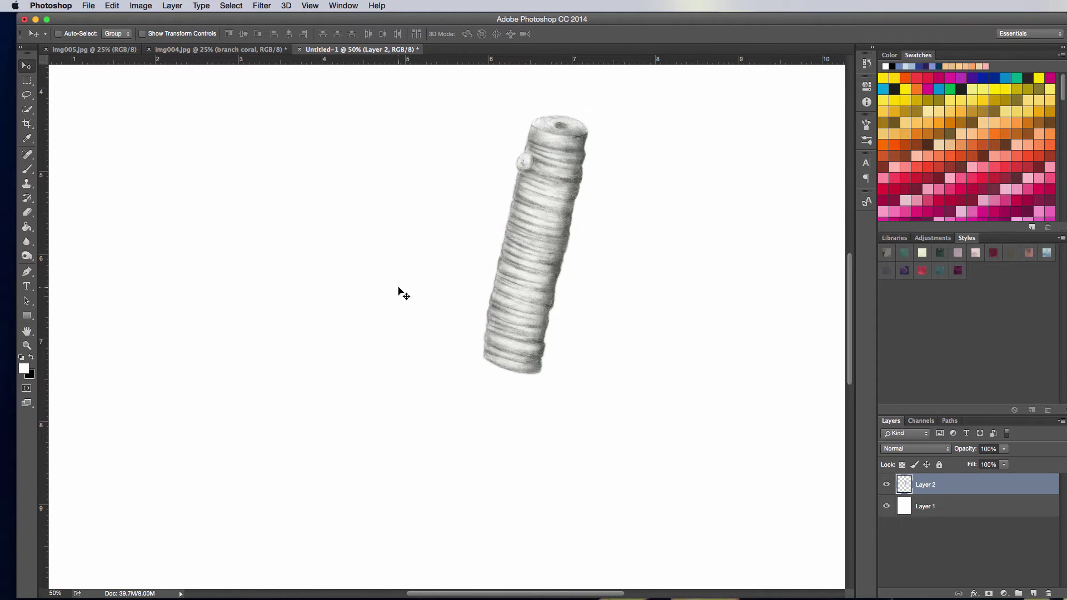
key(super+t)
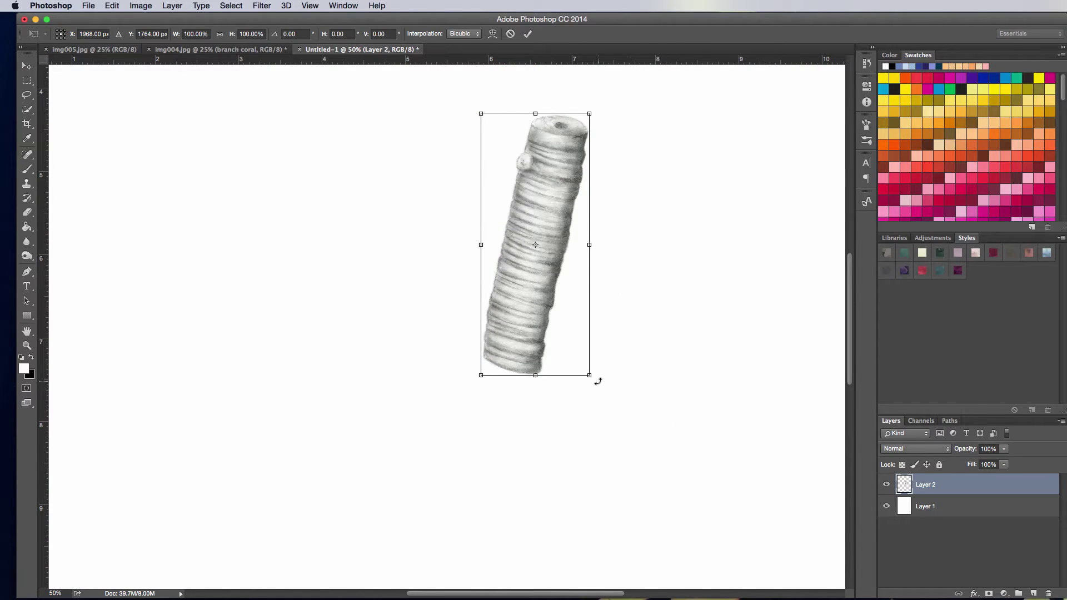
drag(595, 379, 665, 303)
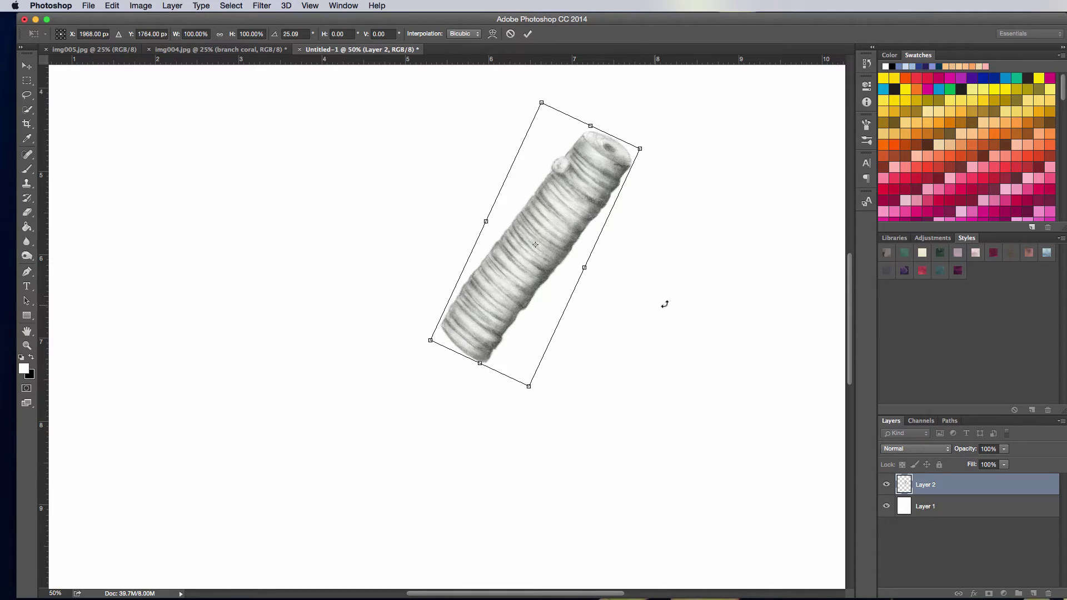
click(526, 34)
key(super+minus)
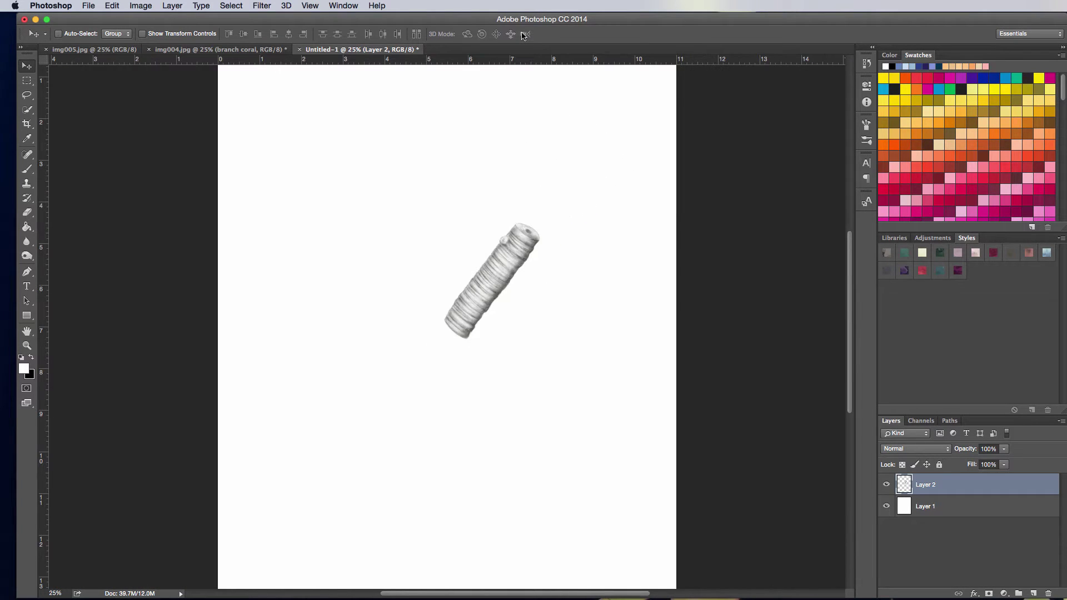
Clear the selection in img004.jpg and make Layer 1 active for the Quick Selection tool
click(252, 51)
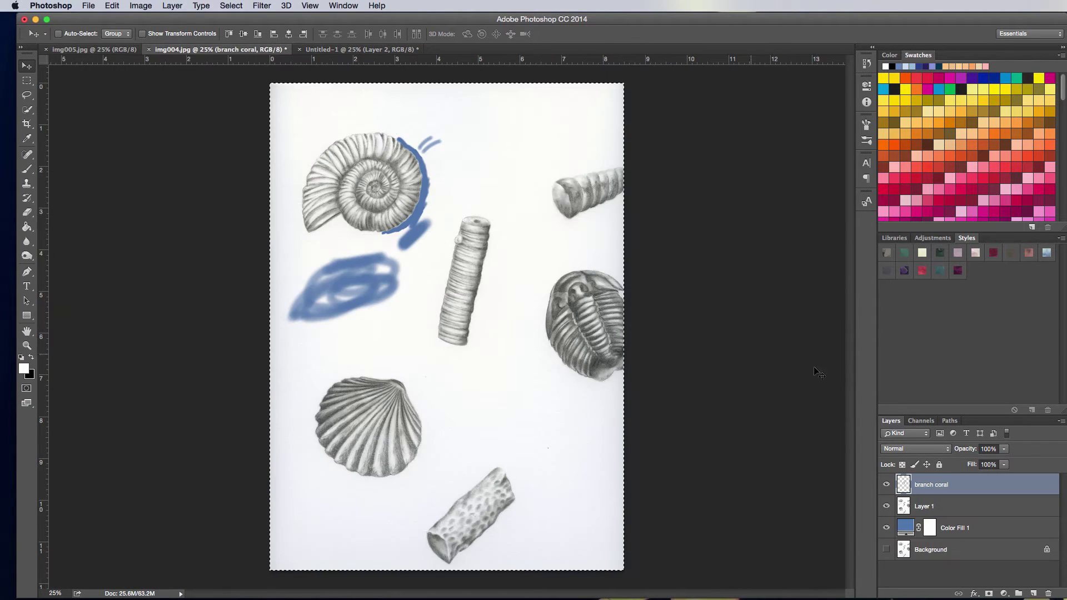
key(super+d)
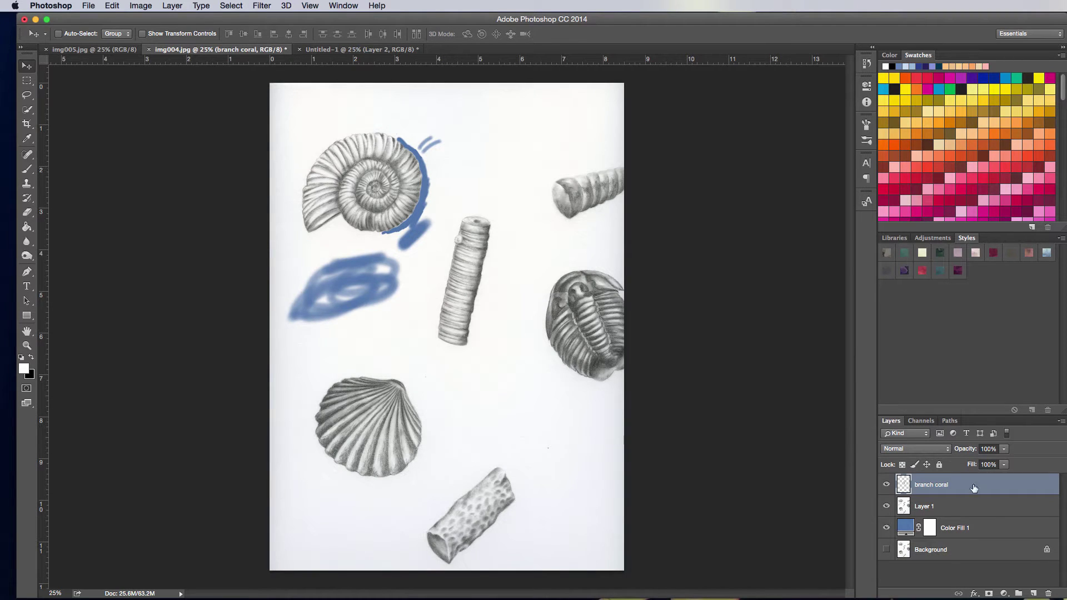
click(922, 506)
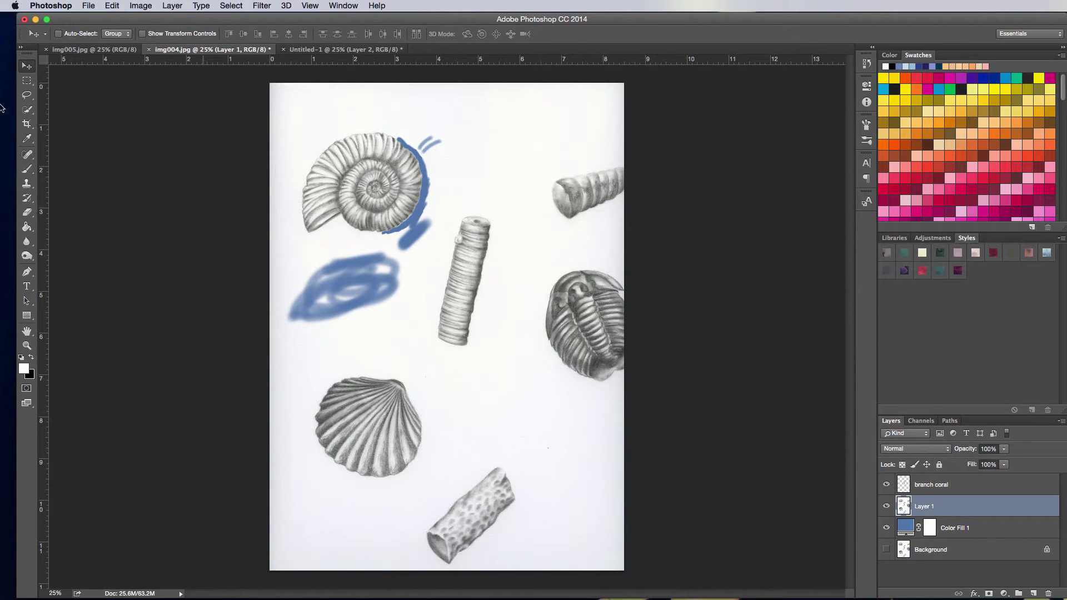
click(27, 110)
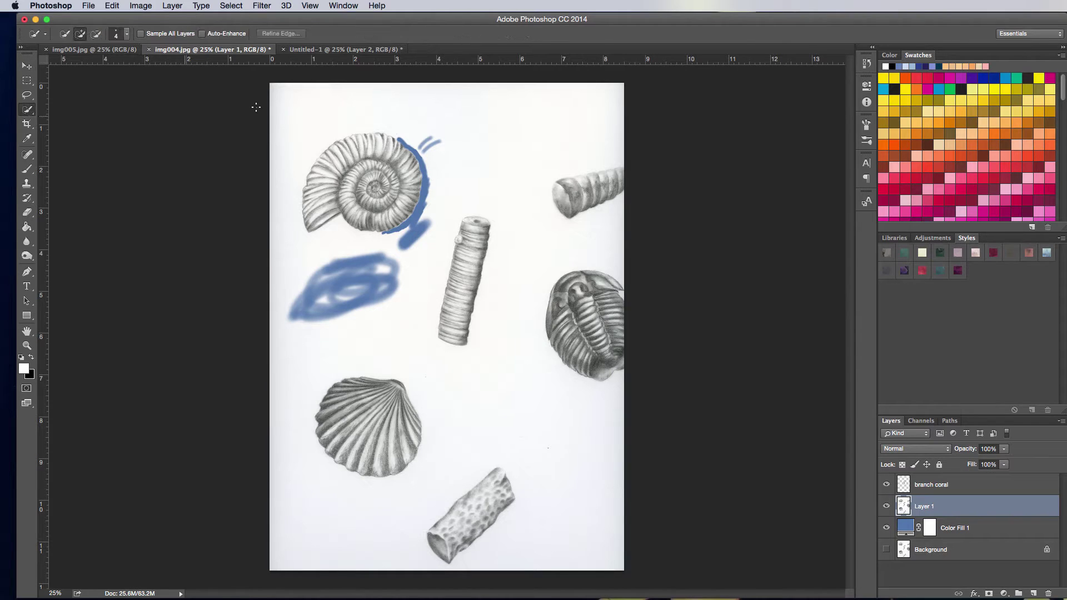
Try Quick Selection on the ammonite with Layer 1 and with the branch coral layer active, clearing each selection
mouse_move(376, 188)
mouse_down()
mouse_move(314, 206)
mouse_move(328, 152)
mouse_move(384, 174)
mouse_up()
key(ctrl+d)
click(944, 484)
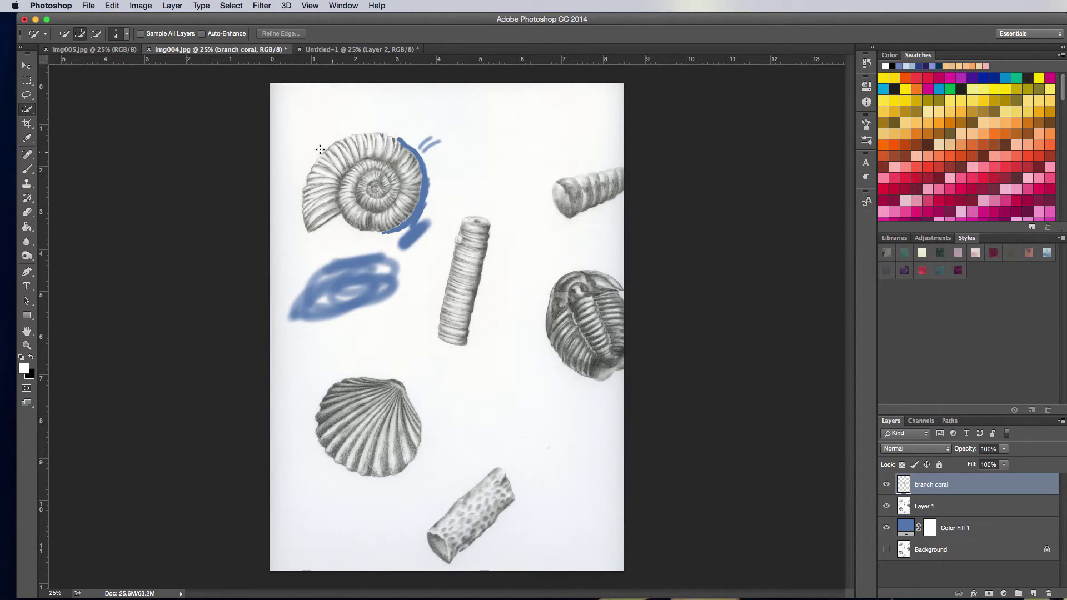
mouse_move(320, 150)
mouse_down()
mouse_move(370, 202)
mouse_move(365, 192)
mouse_move(382, 187)
mouse_up()
drag(406, 279, 408, 281)
key(ctrl+d)
Select the whole ammonite on Layer 1 with the Quick Selection tool, adding the missed areas along its upper edge
click(939, 510)
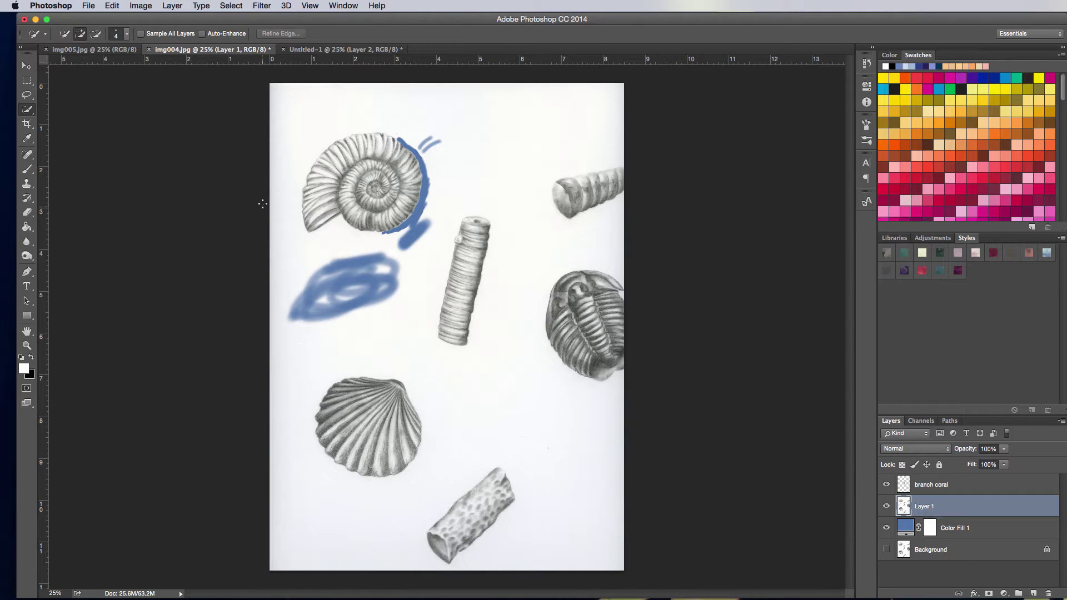
mouse_move(326, 178)
mouse_down()
mouse_move(371, 203)
mouse_move(332, 179)
mouse_move(351, 151)
mouse_move(381, 167)
mouse_move(395, 196)
mouse_move(376, 209)
mouse_move(410, 196)
mouse_move(414, 178)
mouse_move(400, 160)
mouse_move(337, 162)
mouse_up()
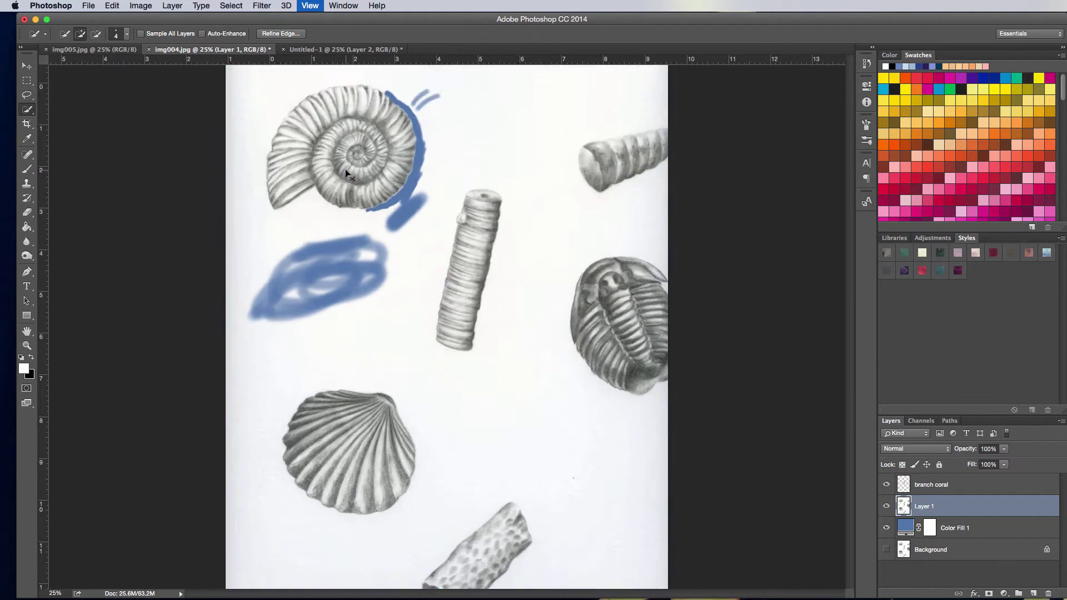
scroll(345, 169, up, 2)
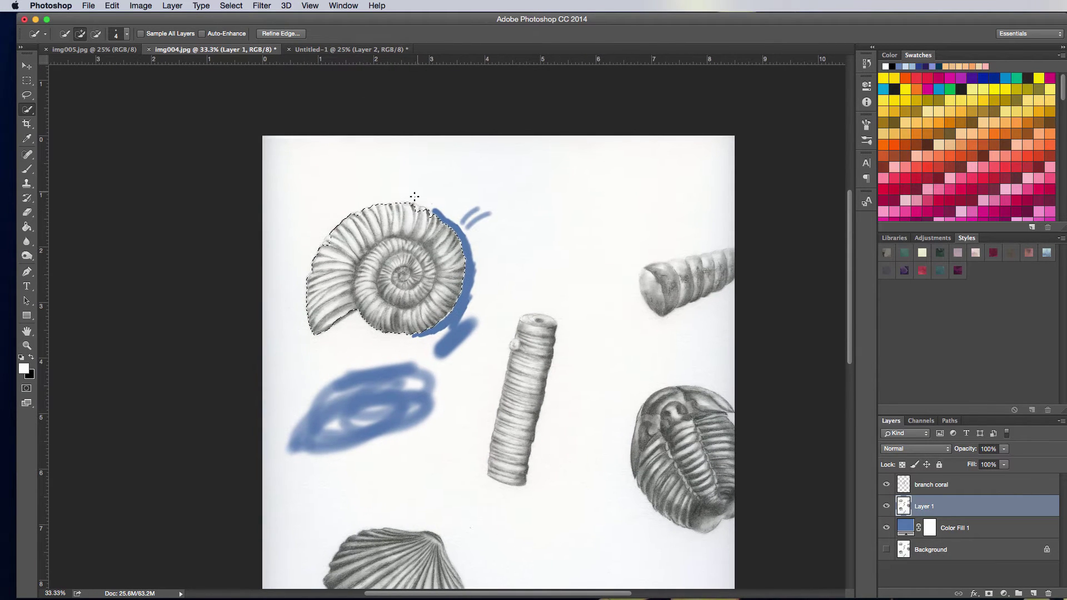
drag(412, 204, 424, 210)
mouse_move(315, 261)
mouse_down()
mouse_move(345, 215)
mouse_move(401, 205)
mouse_up()
Paste the copied ammonite into the new 11 × 14 inch document and move it up and left, clear of the coral
click(360, 50)
key(super+v)
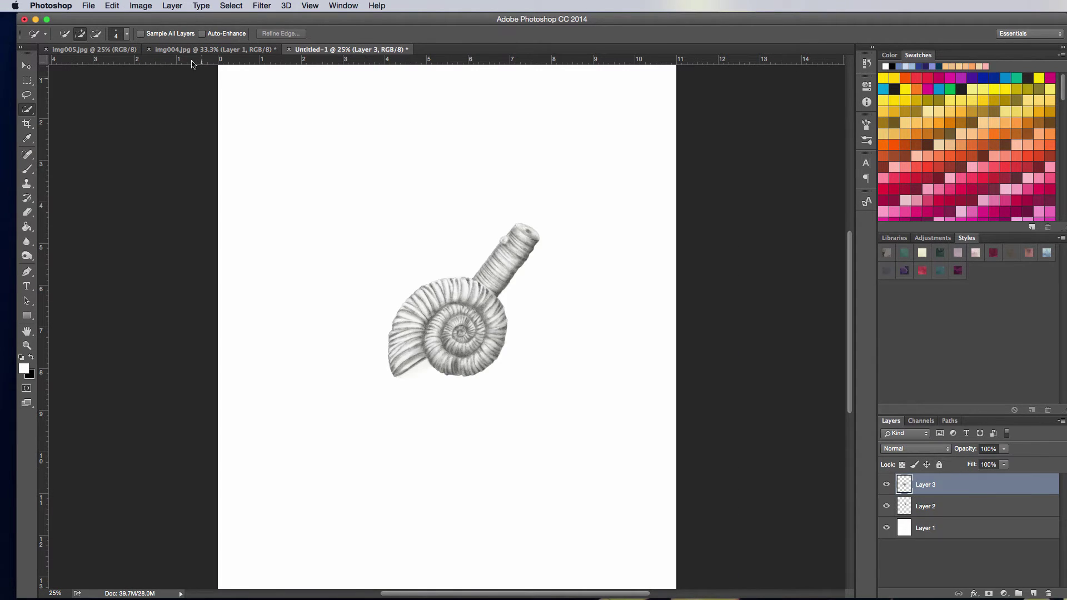
click(27, 62)
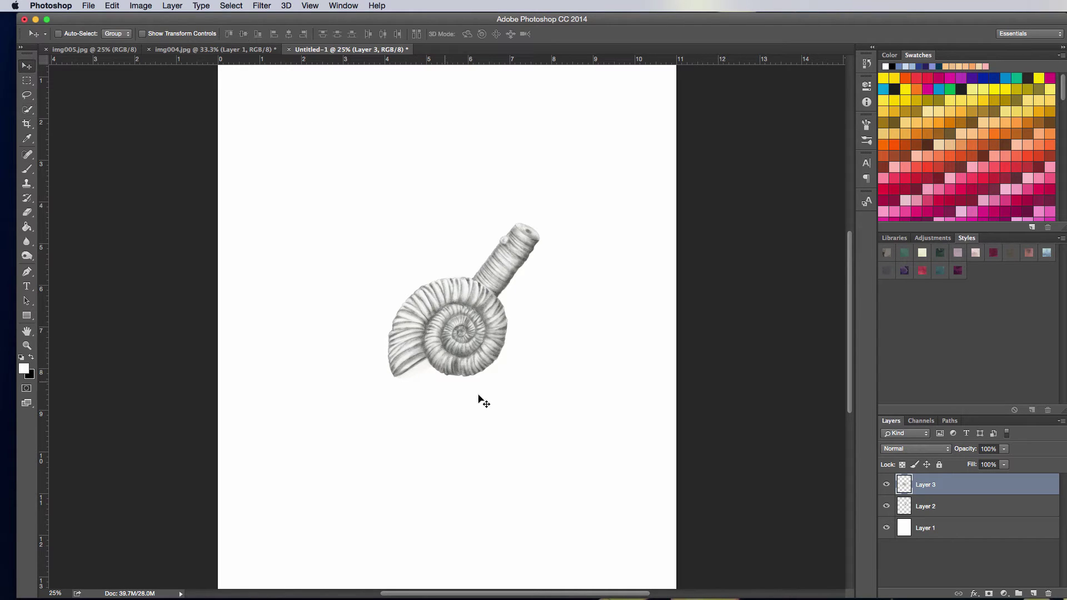
drag(466, 371, 345, 253)
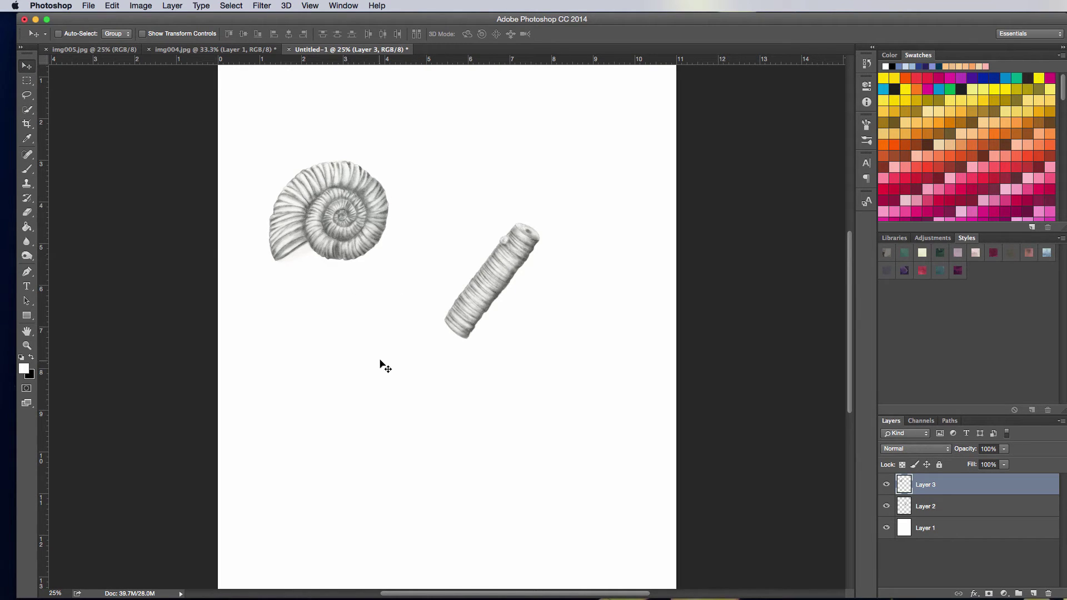
Place the ammonite's layer below the coral's layer and erase the leftover paper around the shell's opening and outline
key(super+equal)
key(super+equal)
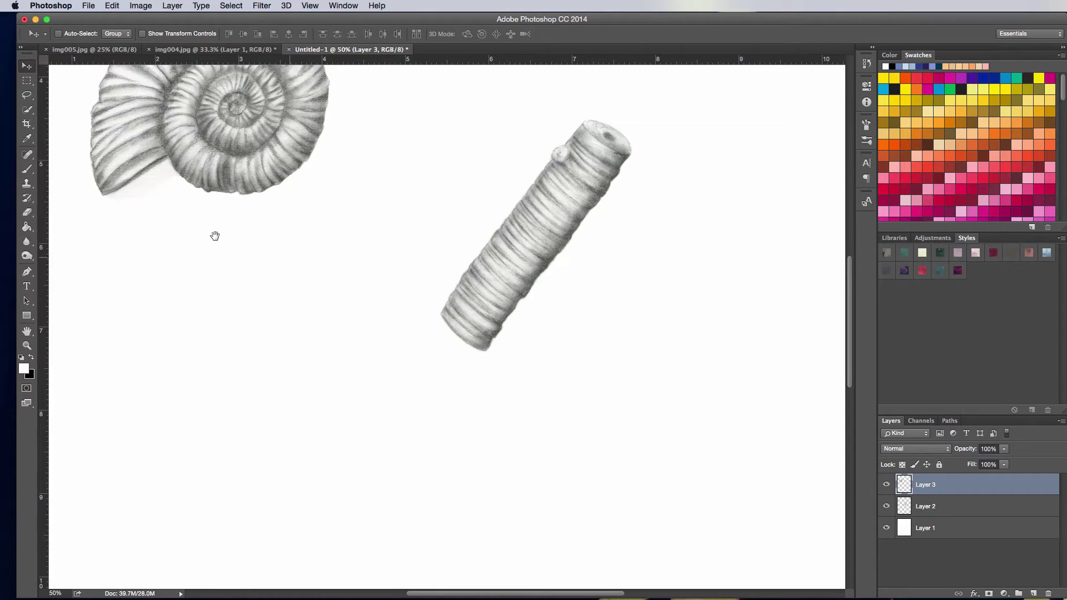
drag(215, 234, 444, 334)
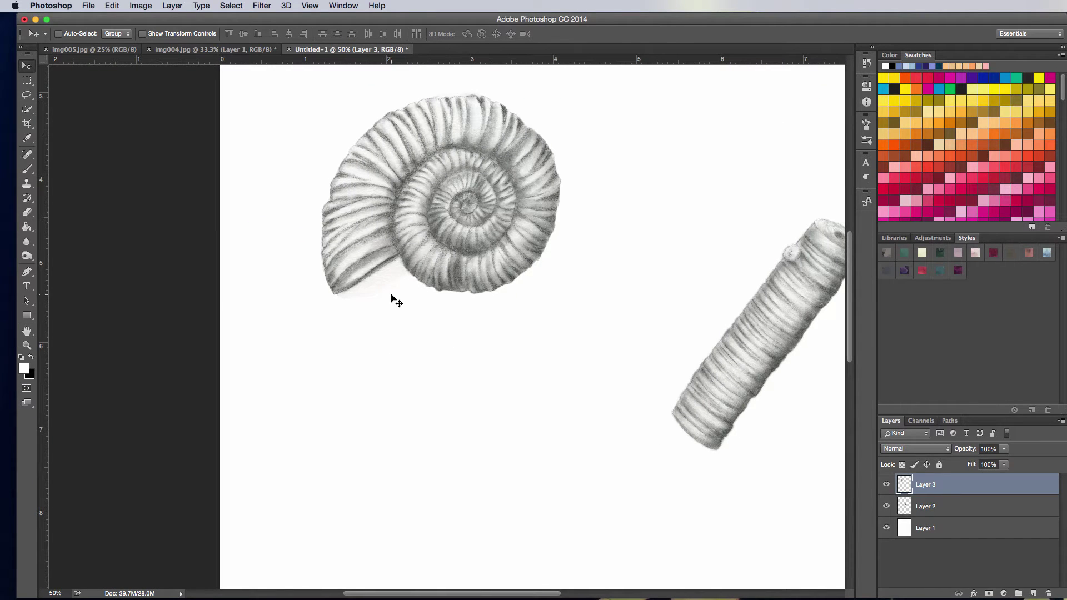
key(super+bracketleft)
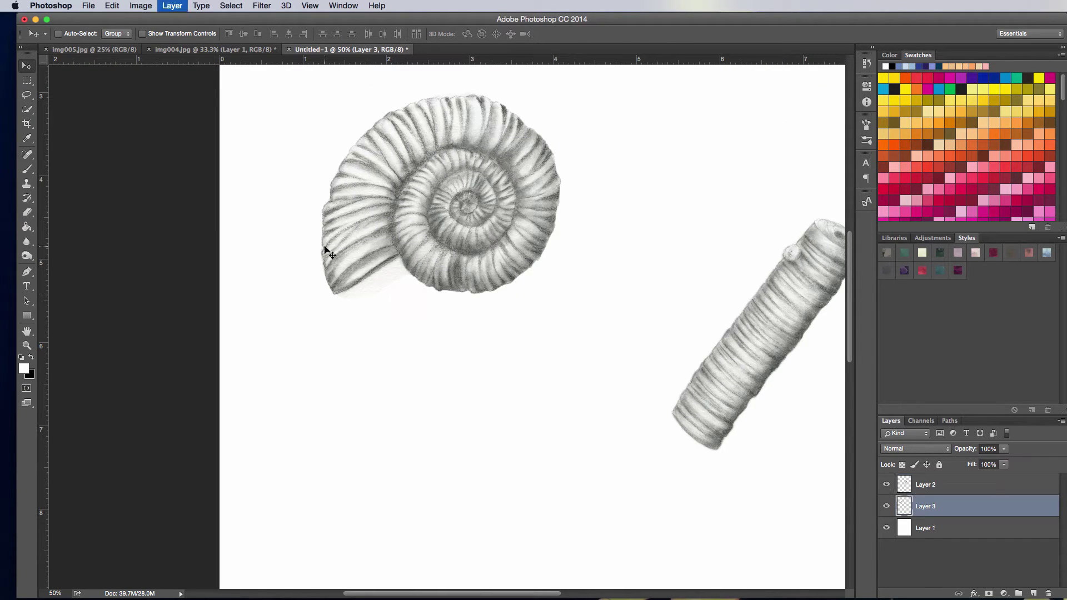
click(27, 228)
click(26, 216)
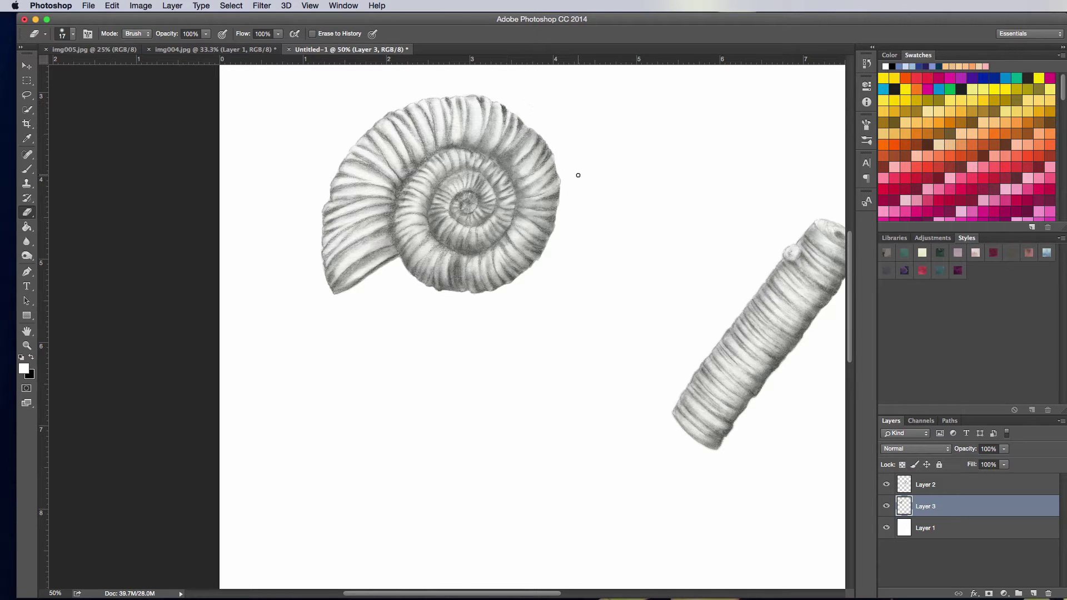
key(super+minus)
key(super+minus)
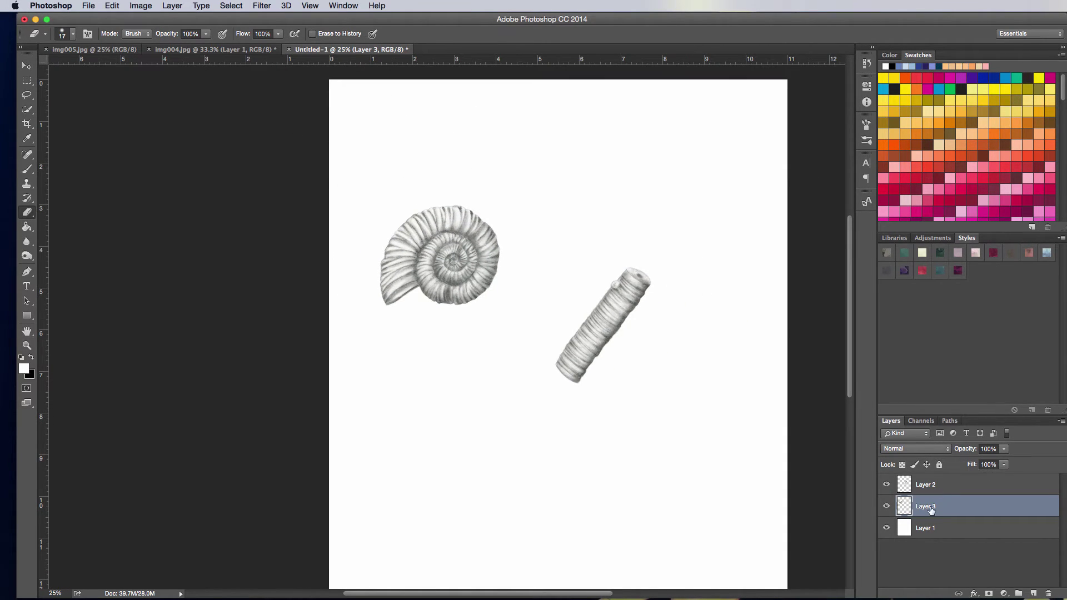
Check which drawing Layer 3 holds by toggling its visibility and rename the layer Ammonite
click(887, 506)
click(887, 507)
double_click(922, 507)
text(Amo)
key(BackSpace)
text(mo)
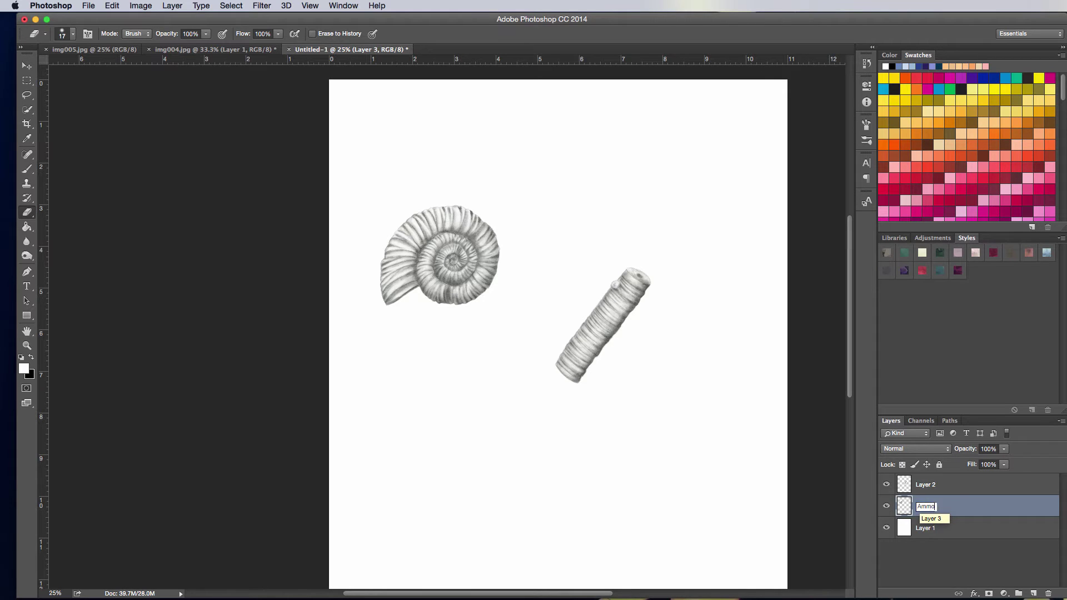
text(nite)
Rename Layer 2, which holds the coral drawing, as Branch Coral
double_click(928, 485)
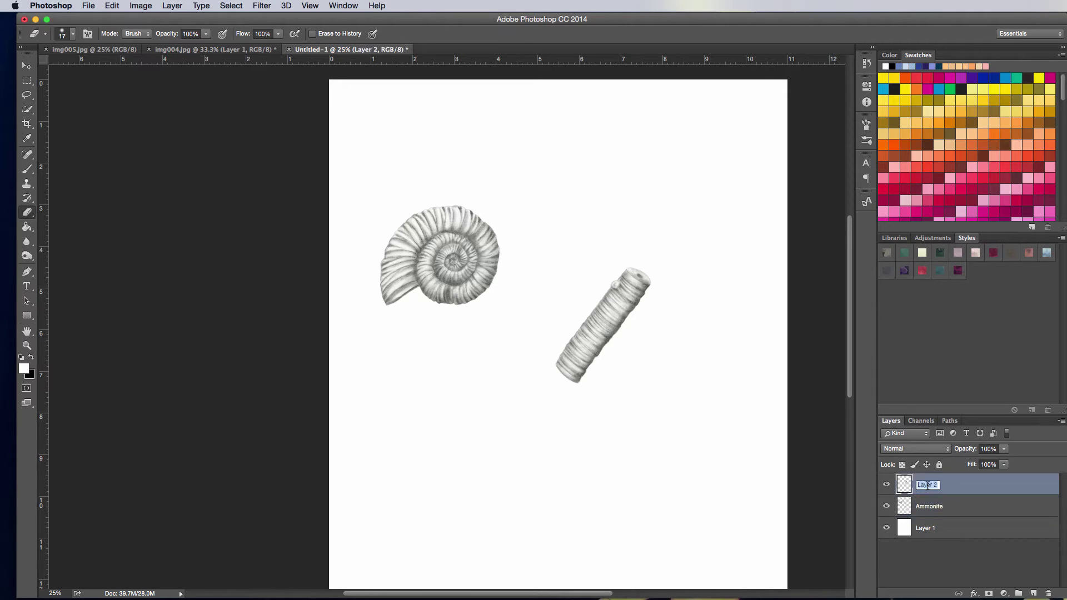
text(Branch )
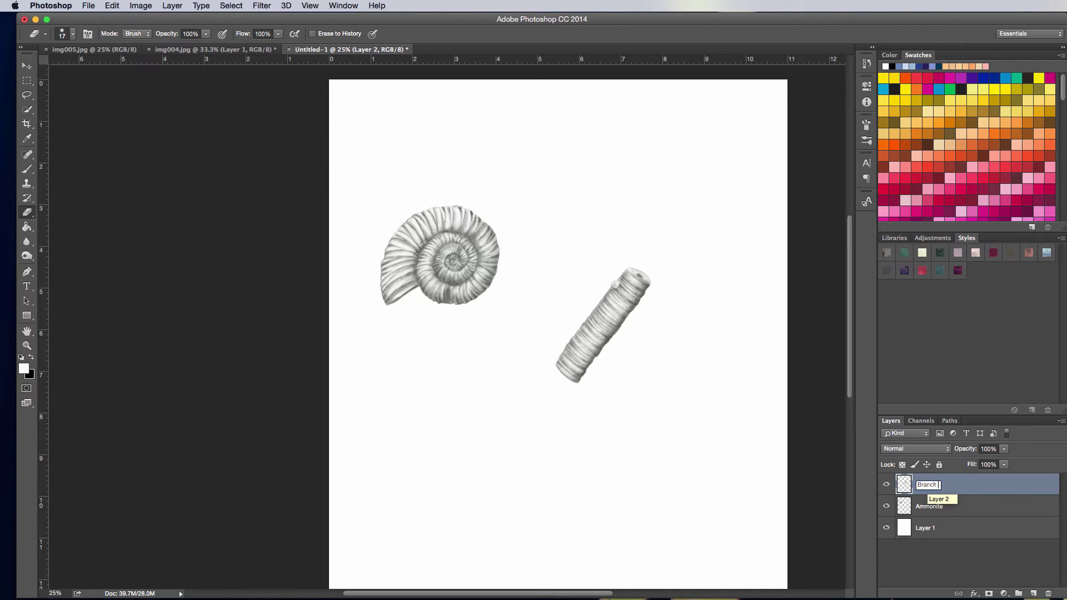
text(Coral)
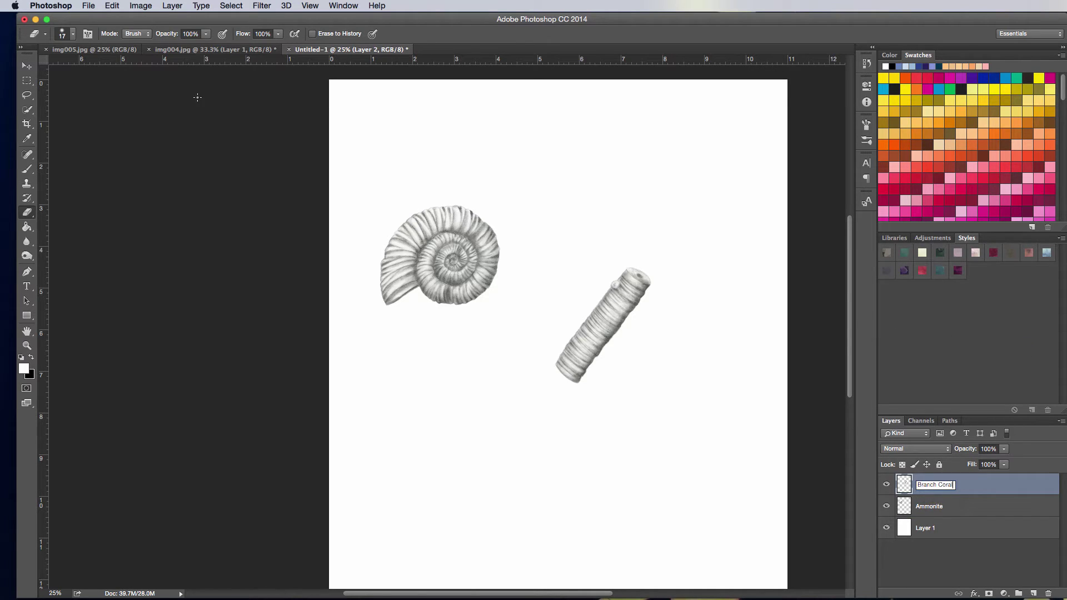
key(Return)
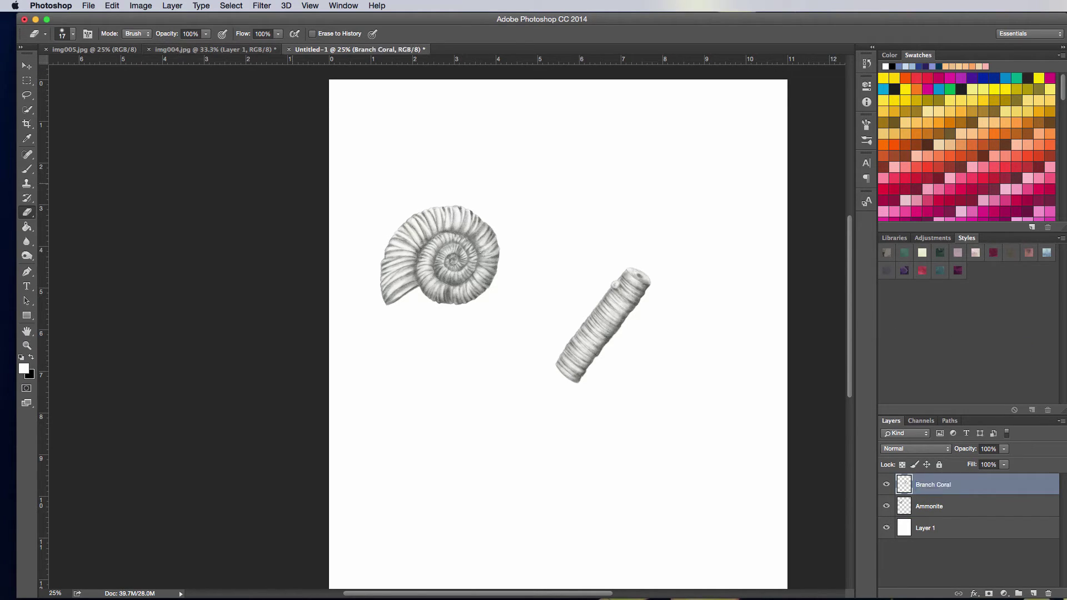
Scale the Ammonite layer to about 92%, rotate it slightly counter-clockwise and move it up toward the page's upper-left corner
click(189, 50)
click(330, 51)
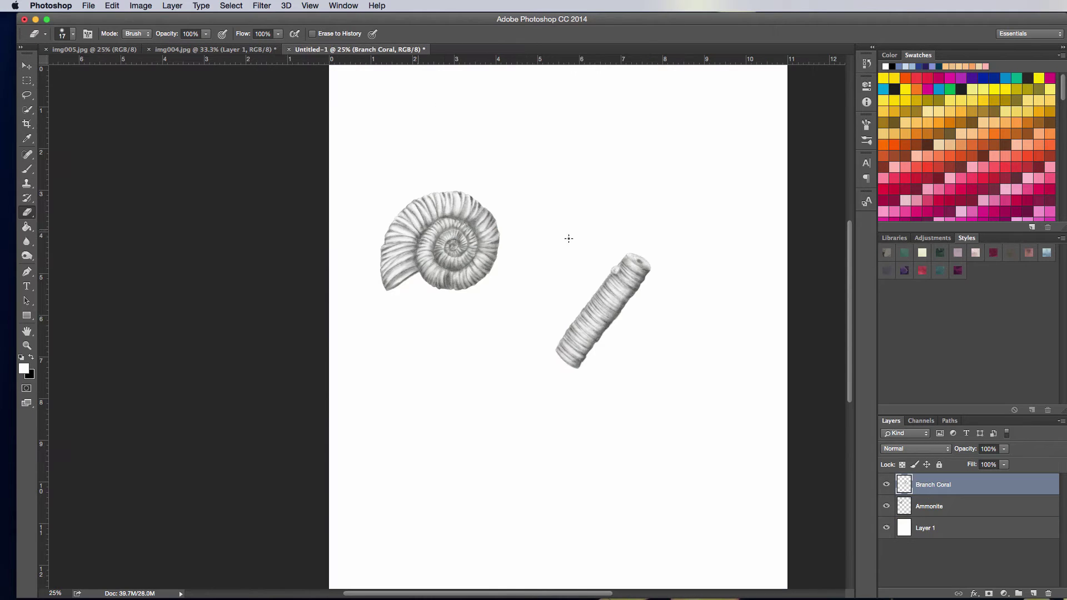
click(26, 65)
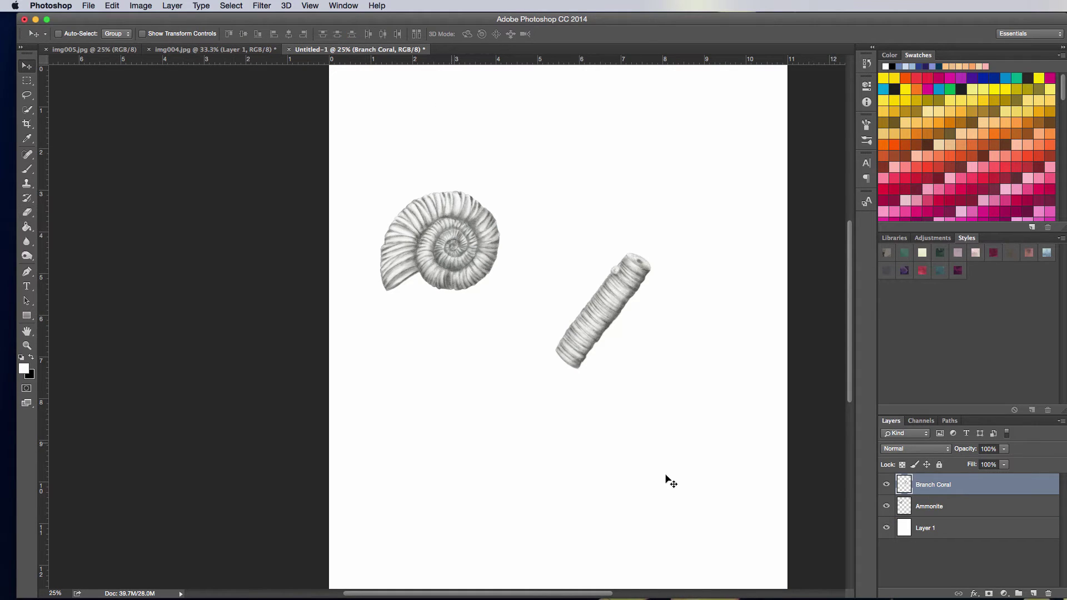
click(912, 507)
key(super+t)
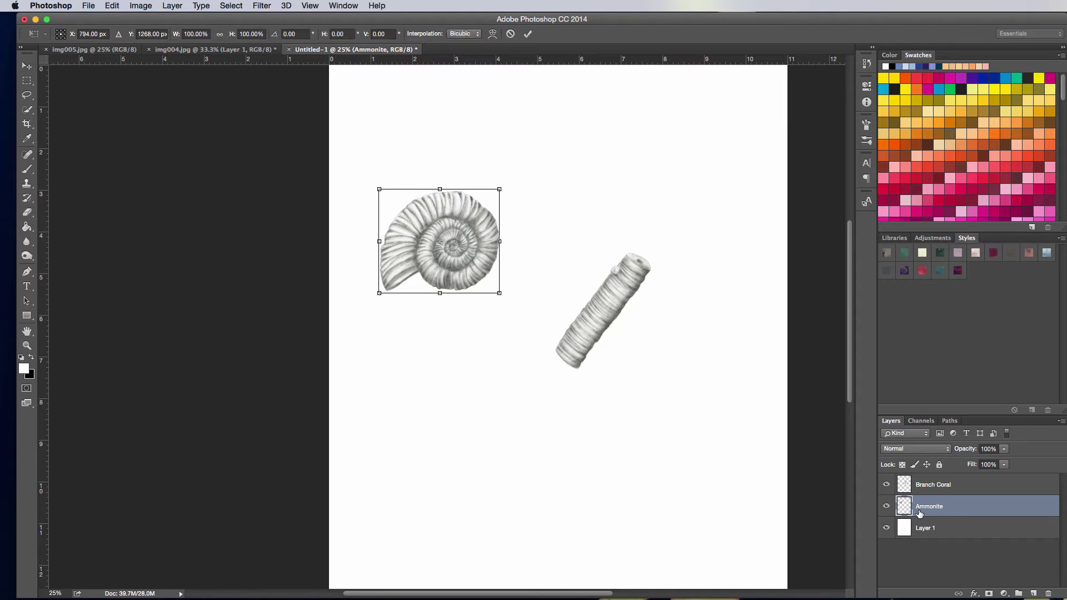
drag(499, 294, 490, 285)
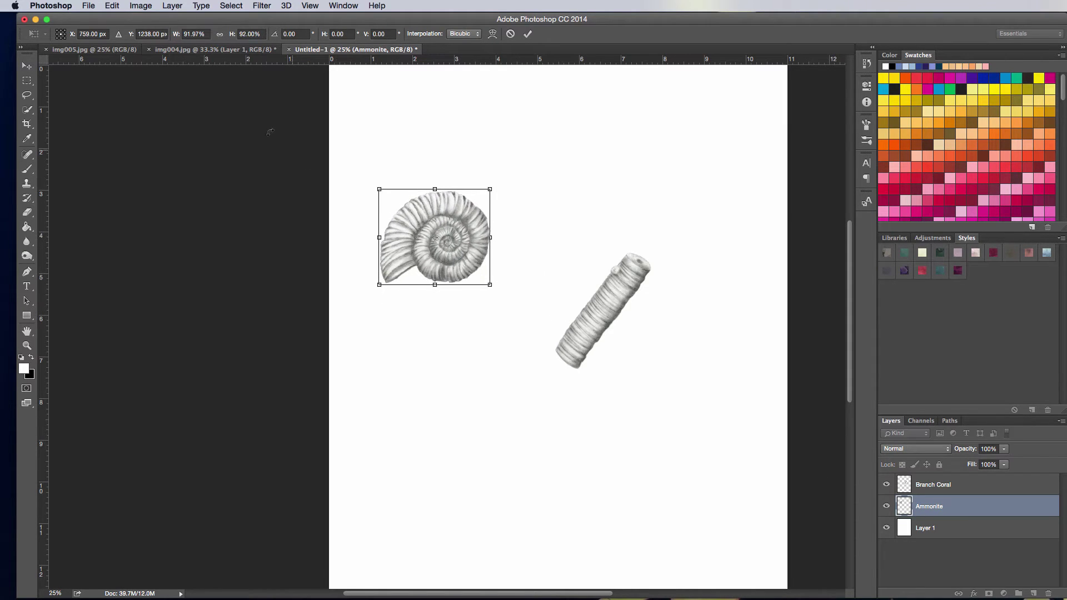
click(220, 35)
drag(489, 286, 512, 271)
drag(448, 261, 437, 193)
click(527, 34)
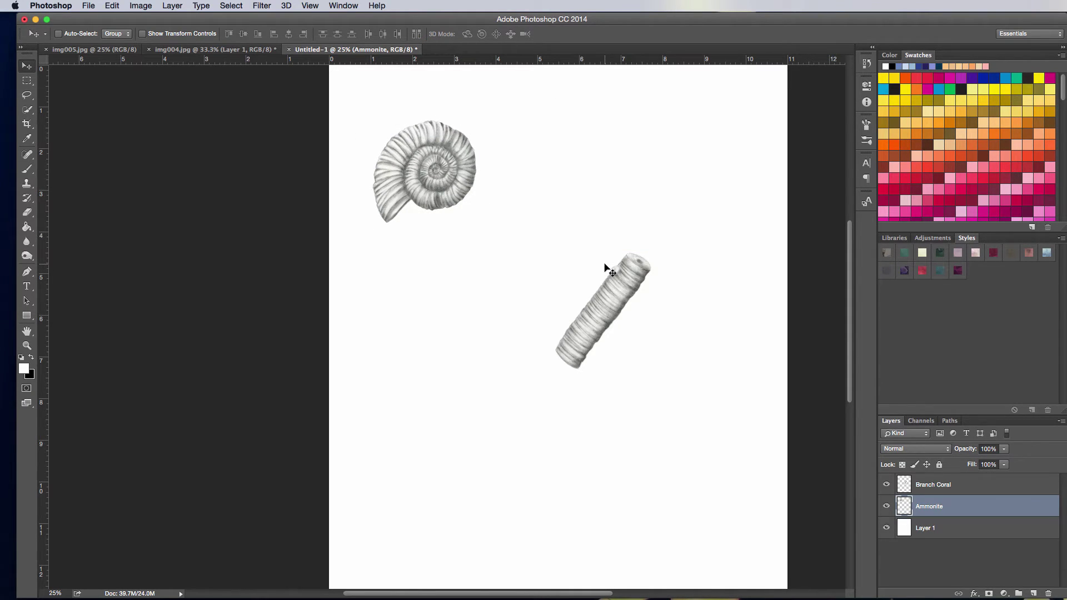
Clean up the remaining rough edges around the transformed ammonite with the Eraser
key(super+plus)
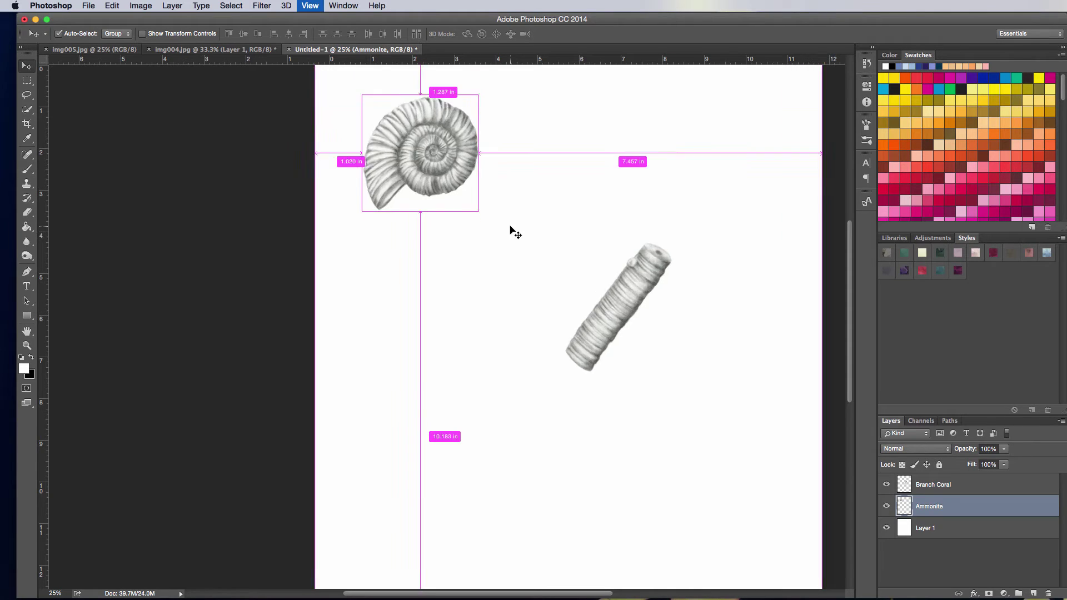
scroll(512, 217, up, 5)
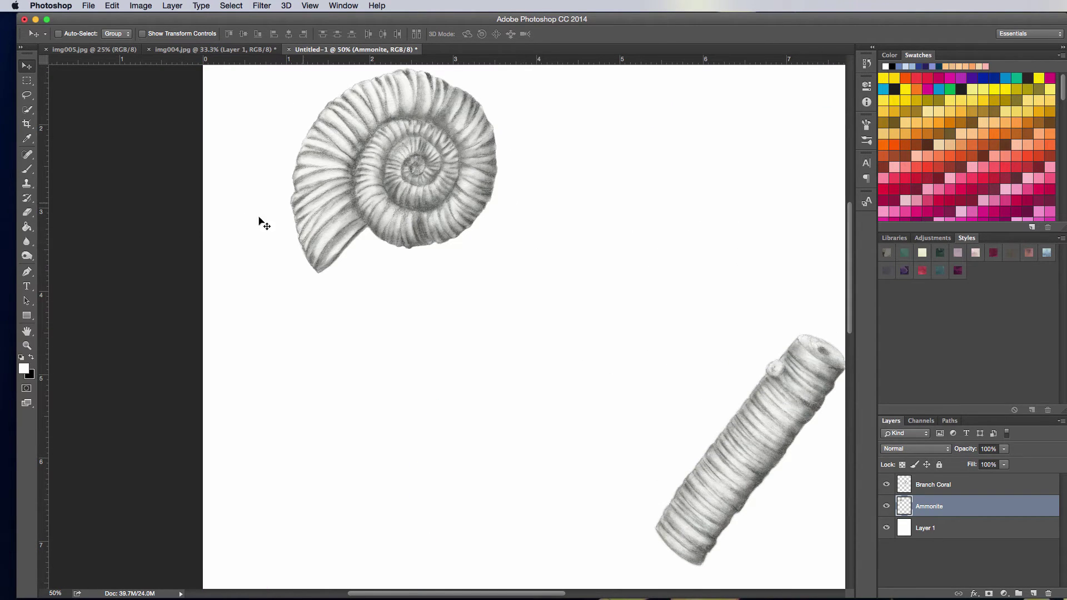
key(e)
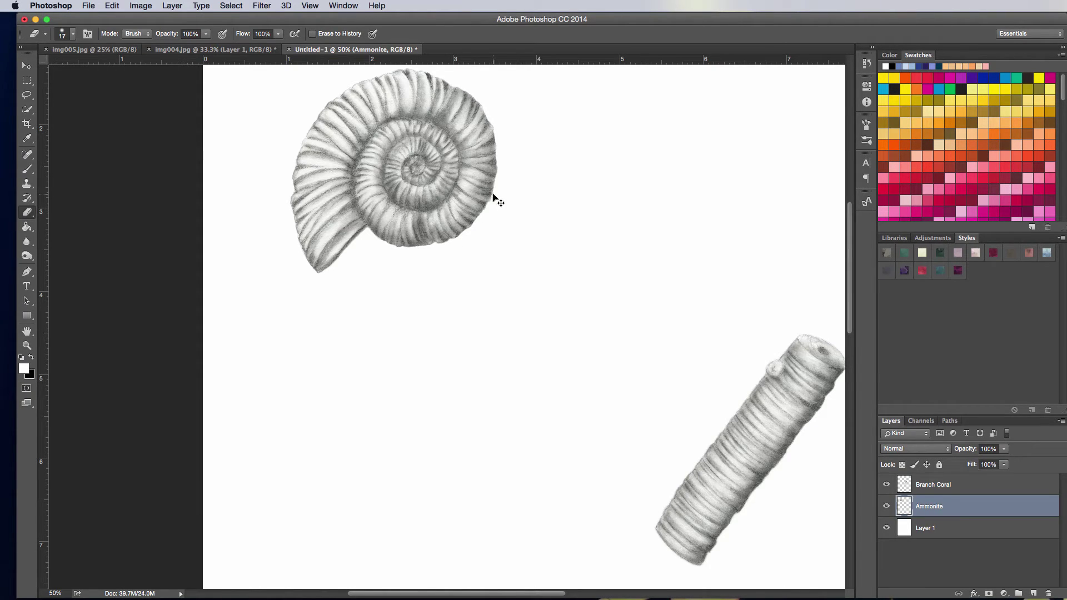
key(super+minus)
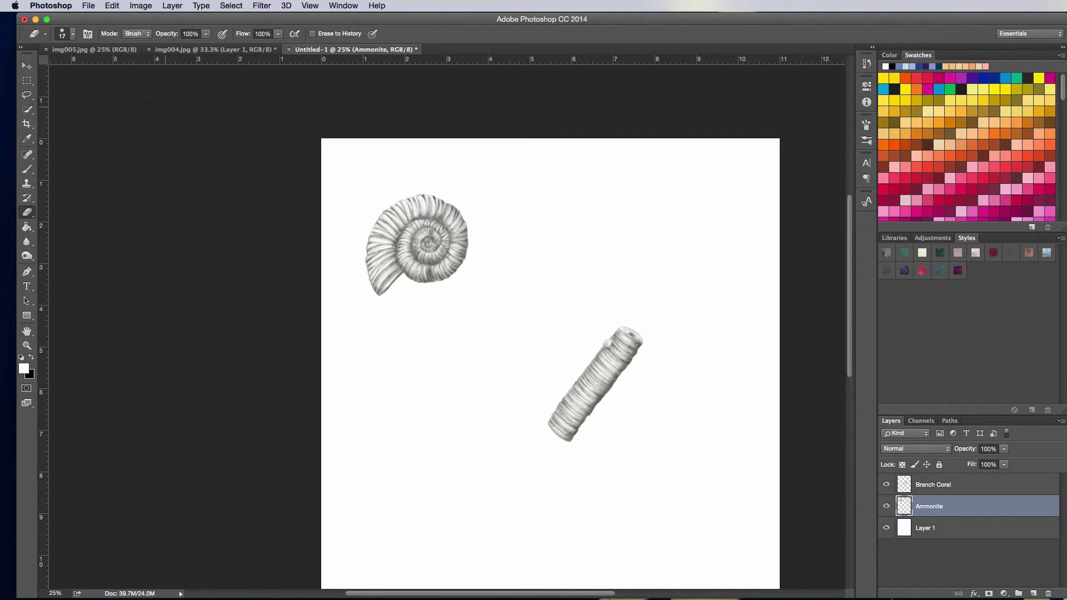
Clear the ammonite selection in img004.jpg and return to the new document
click(189, 50)
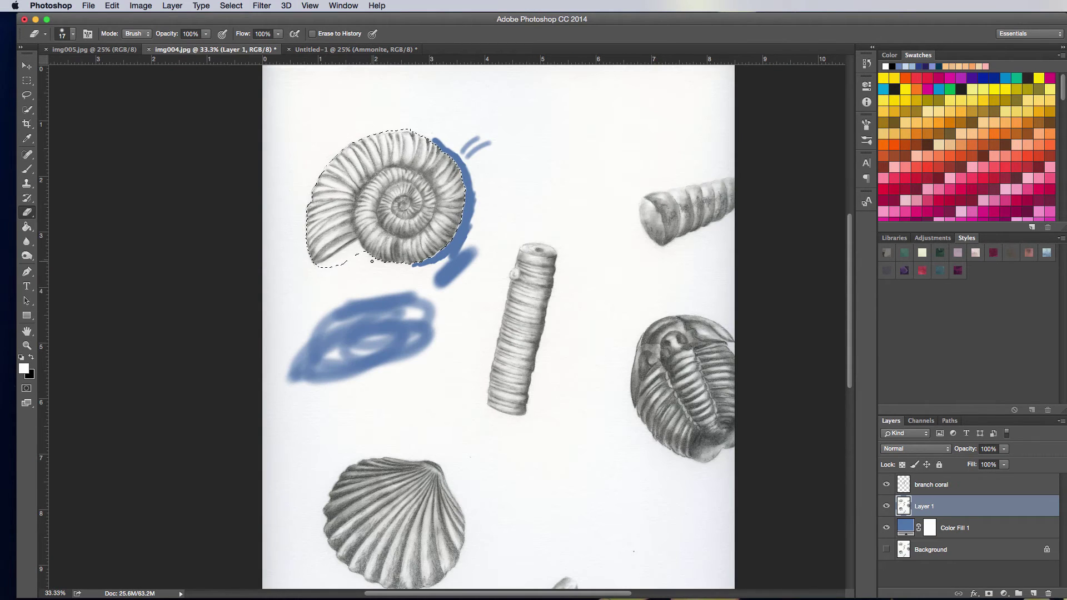
key(super+d)
click(358, 50)
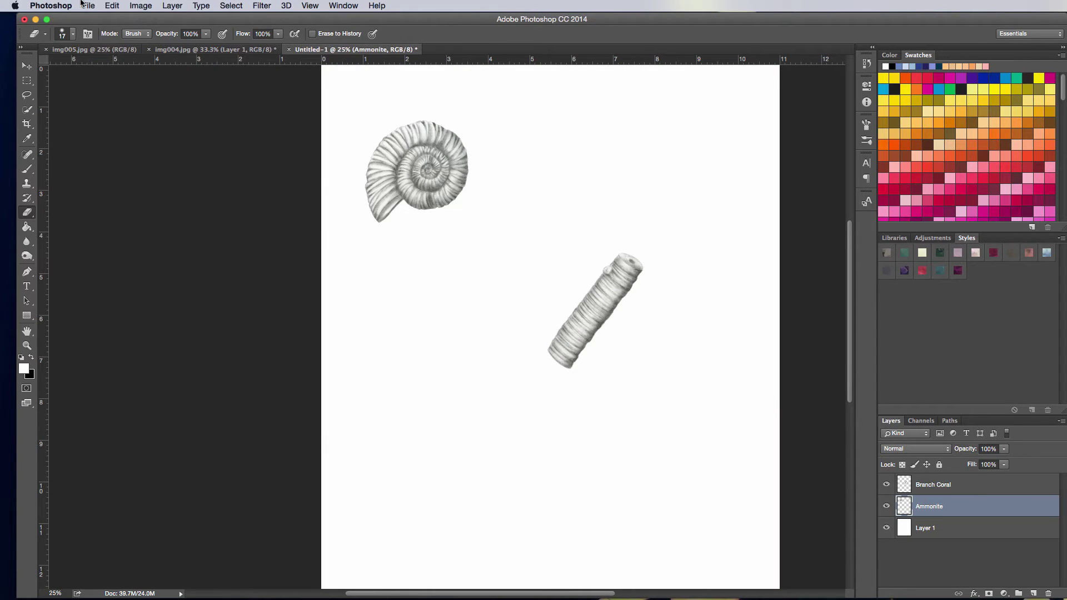
Open the blue floral scan img049.jpg from the ArtworkScans folder on the Desktop
click(87, 5)
click(100, 29)
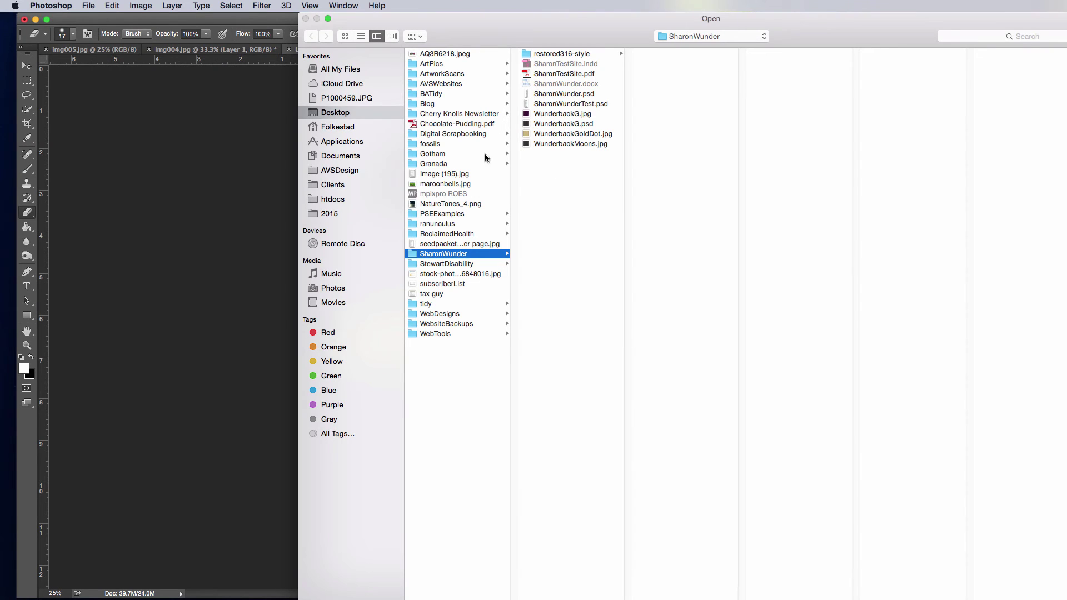
click(453, 115)
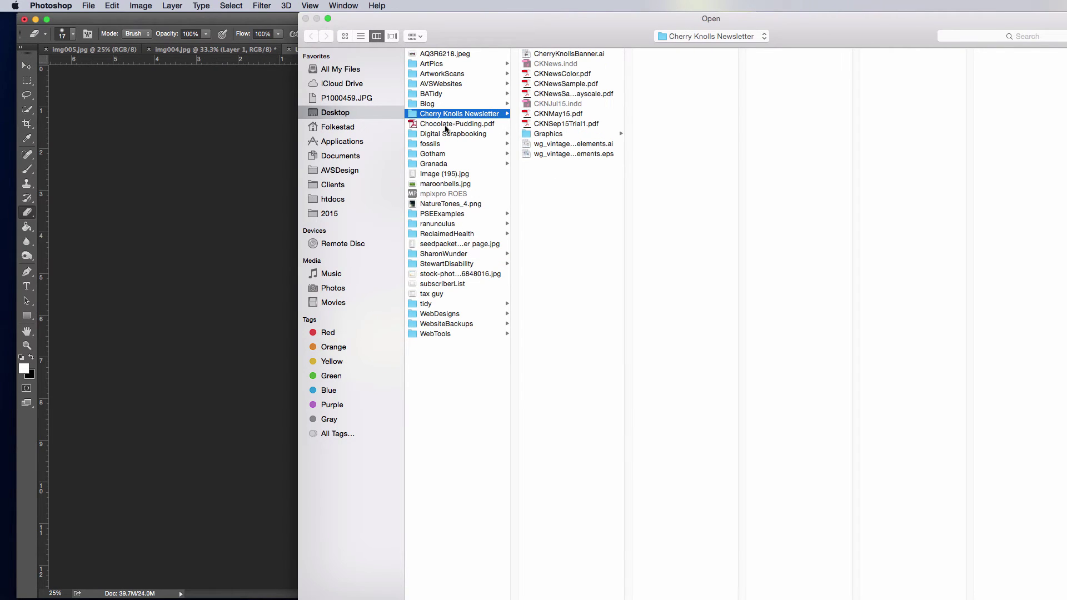
click(434, 74)
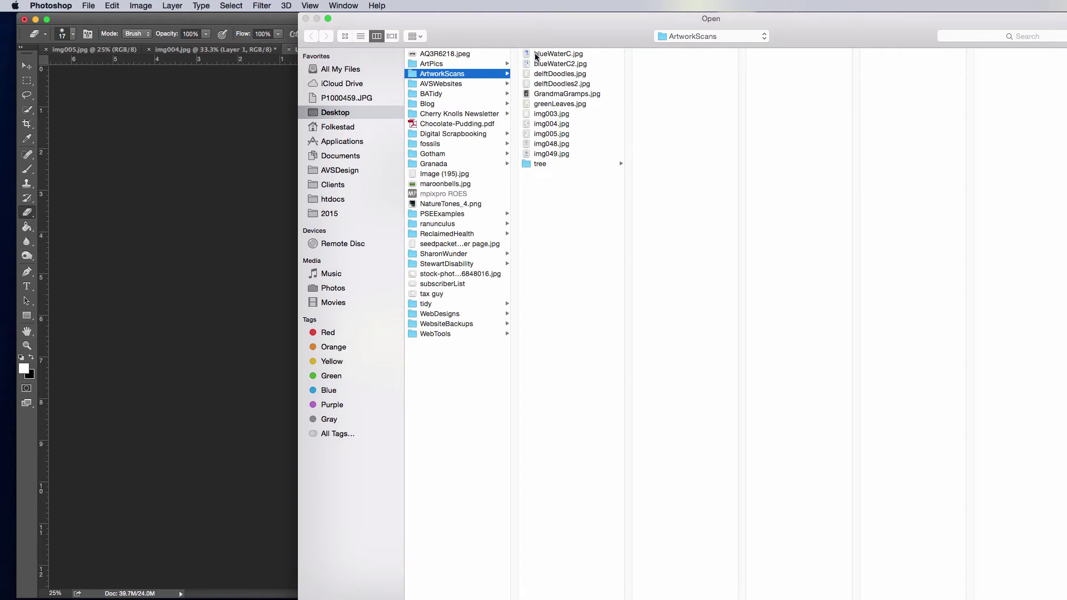
click(543, 145)
click(543, 155)
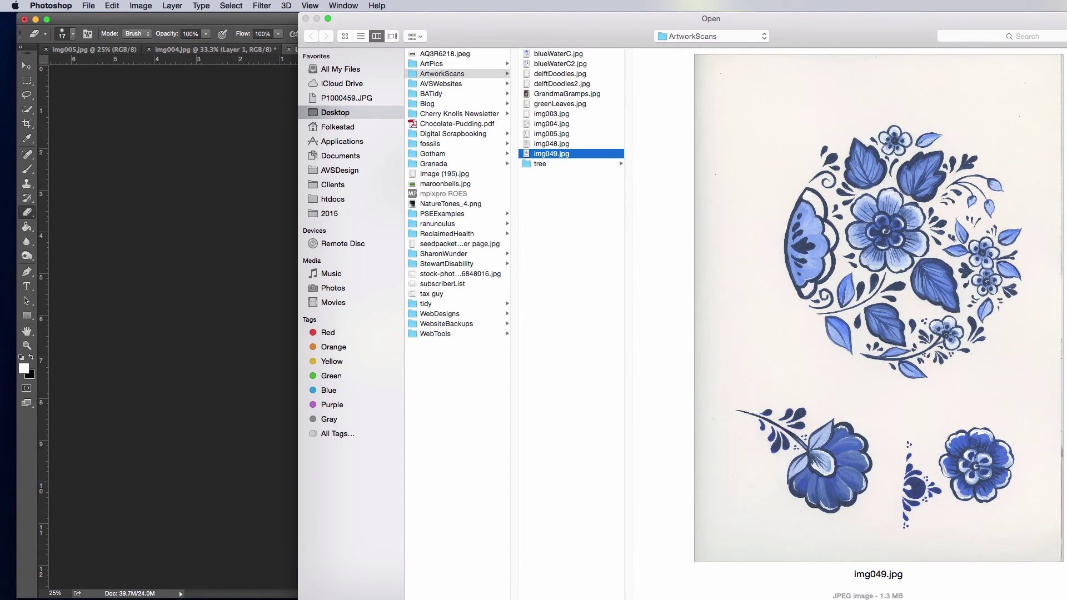
key(Return)
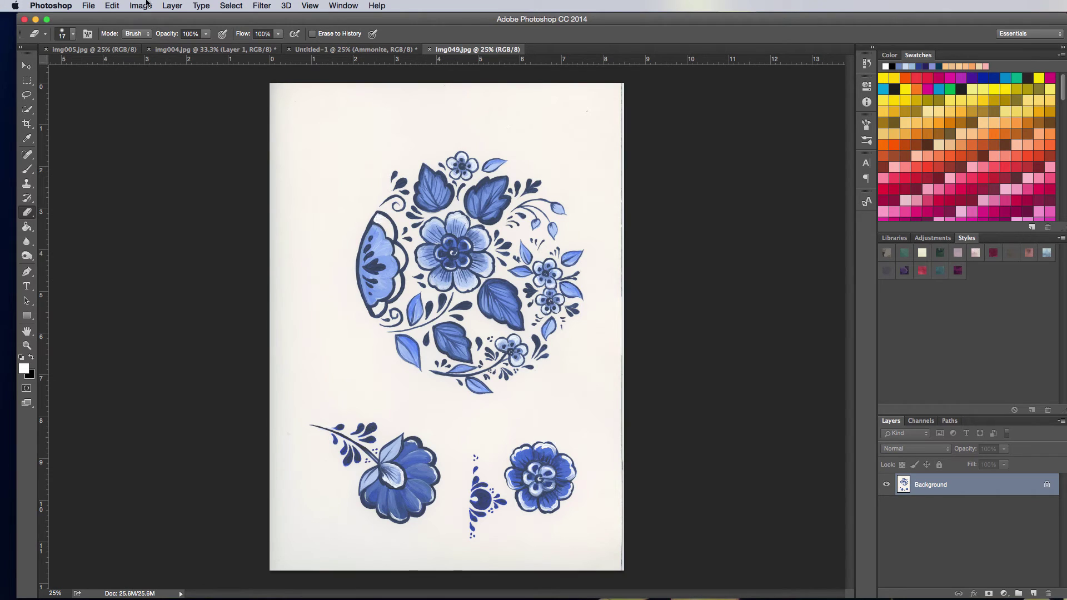
Rotate the img049.jpg image 90° counter-clockwise and duplicate its Background layer
click(146, 5)
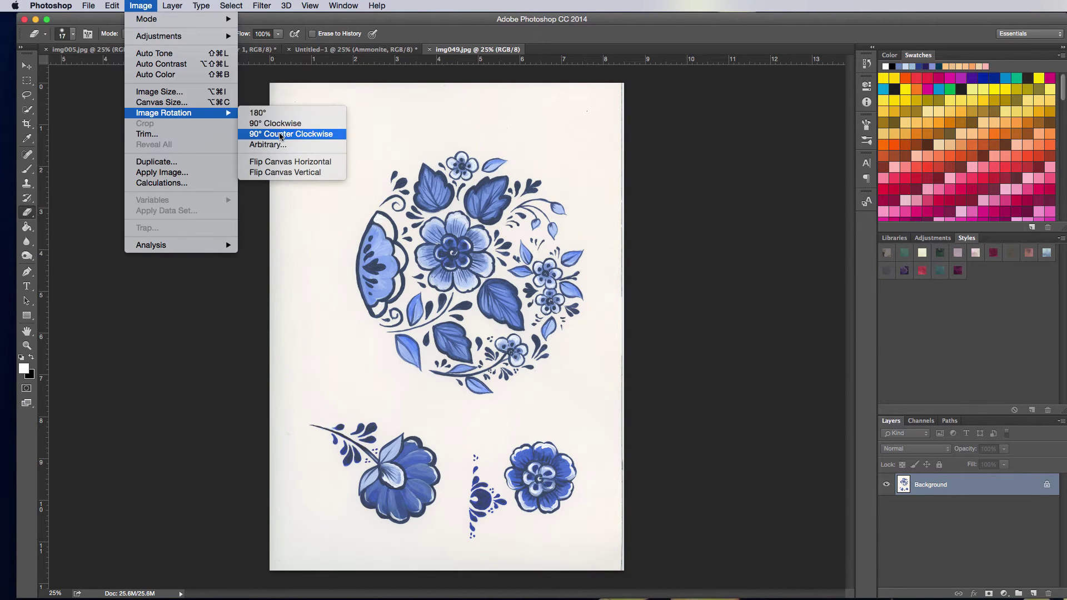
click(289, 135)
key(v)
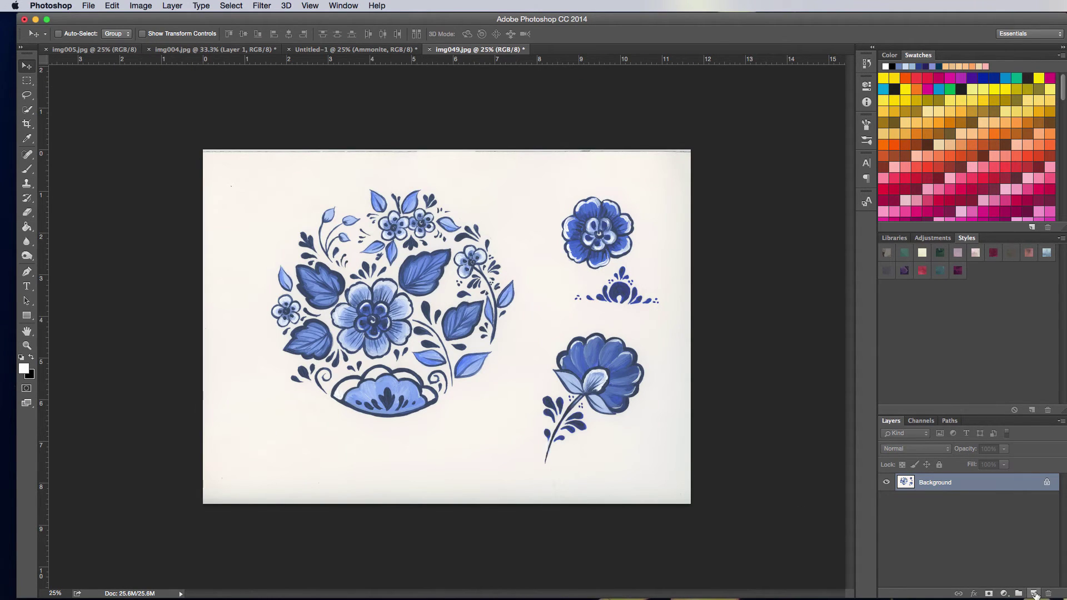
key(ctrl+j)
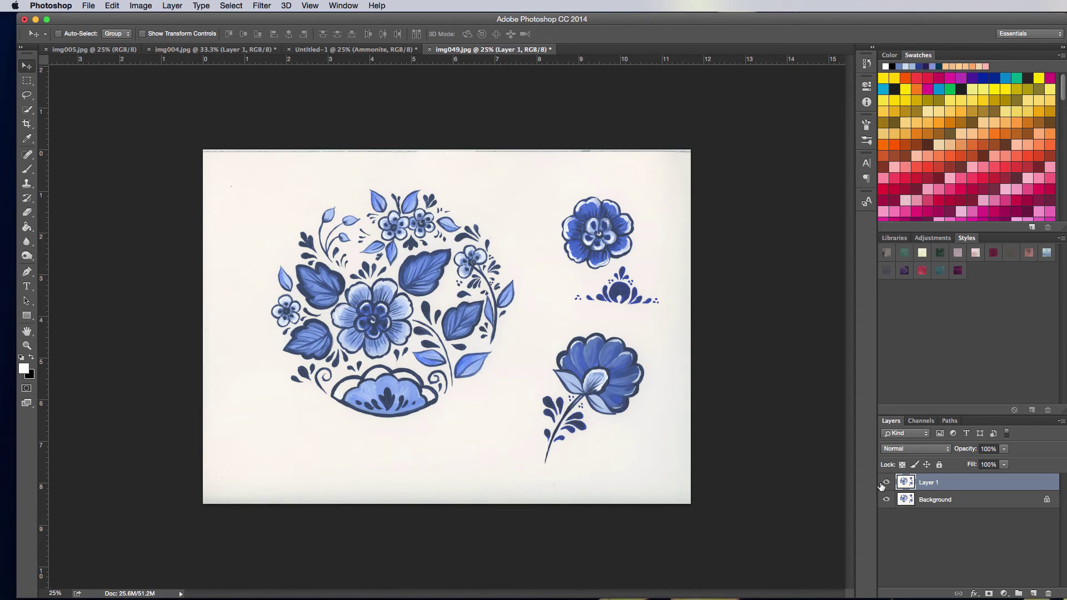
Hide the Background layer, add a new layer beneath Layer 1, and fill it with white as a backdrop
click(887, 500)
click(1033, 596)
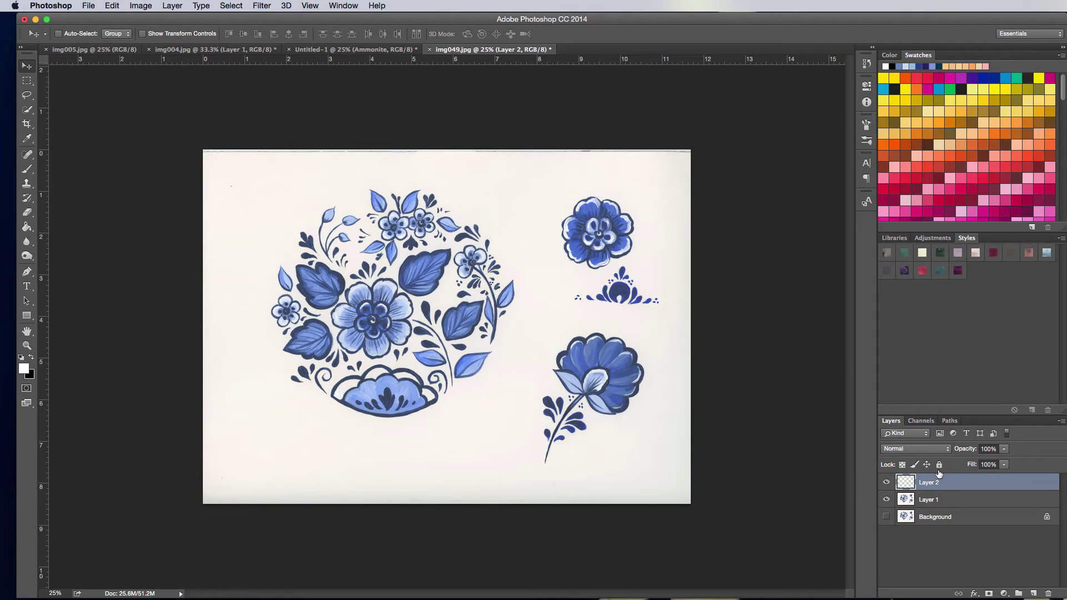
drag(937, 483, 935, 518)
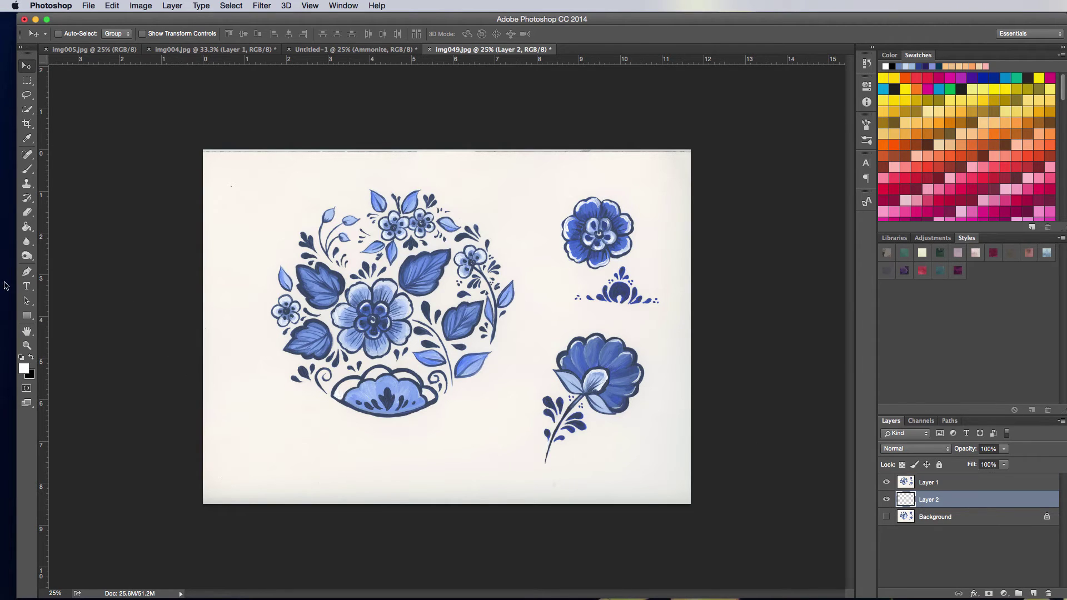
click(28, 226)
click(301, 463)
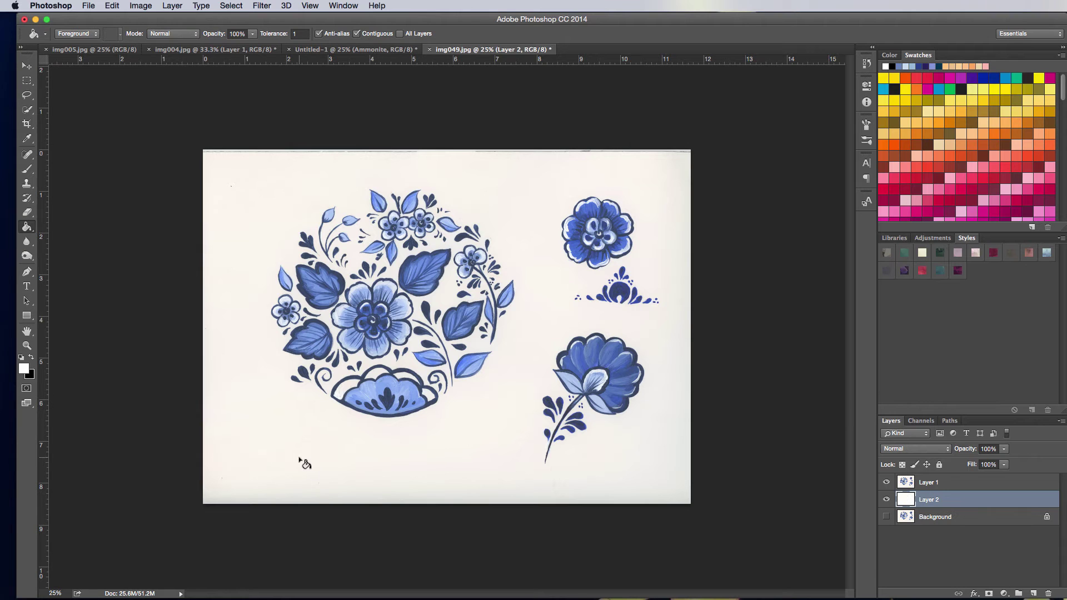
click(887, 482)
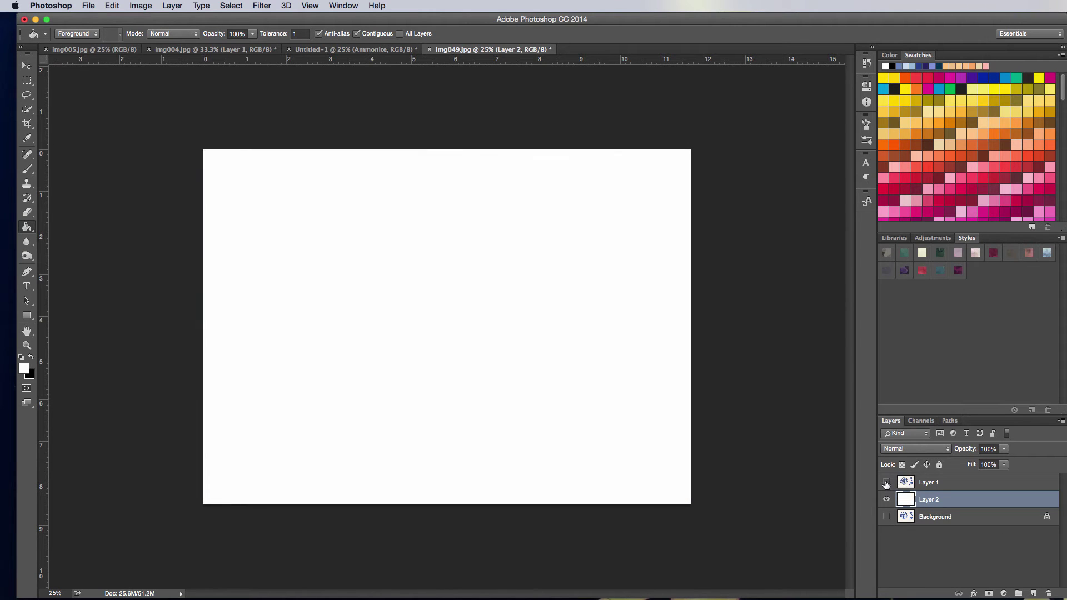
click(887, 483)
Make Layer 1 active and try a Quick Selection on the large leaf above the main flower's left side, clearing it again
key(super+plus)
key(super+plus)
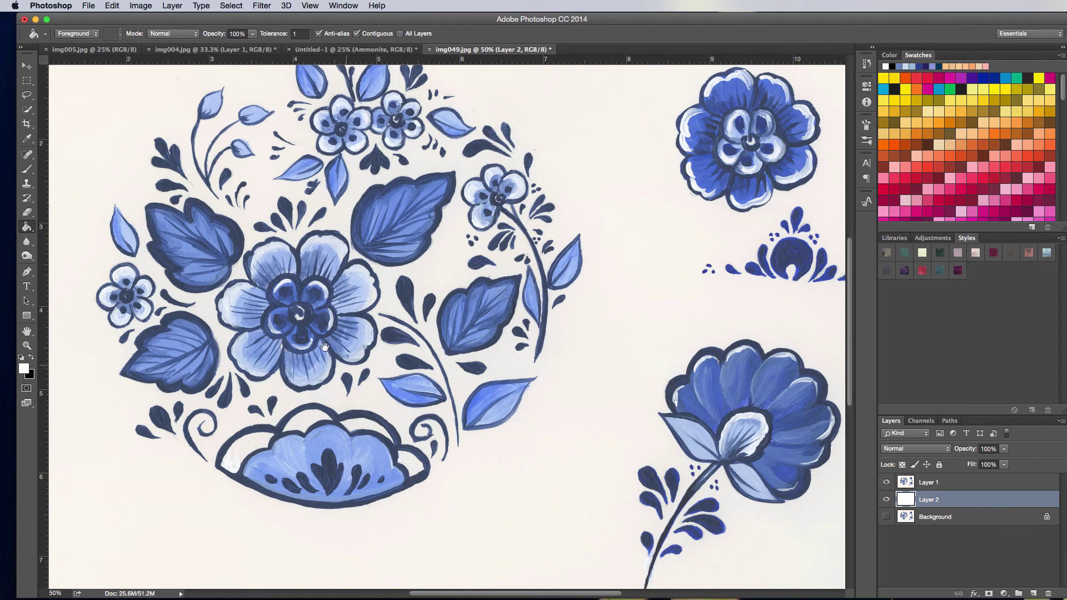
drag(325, 347, 474, 442)
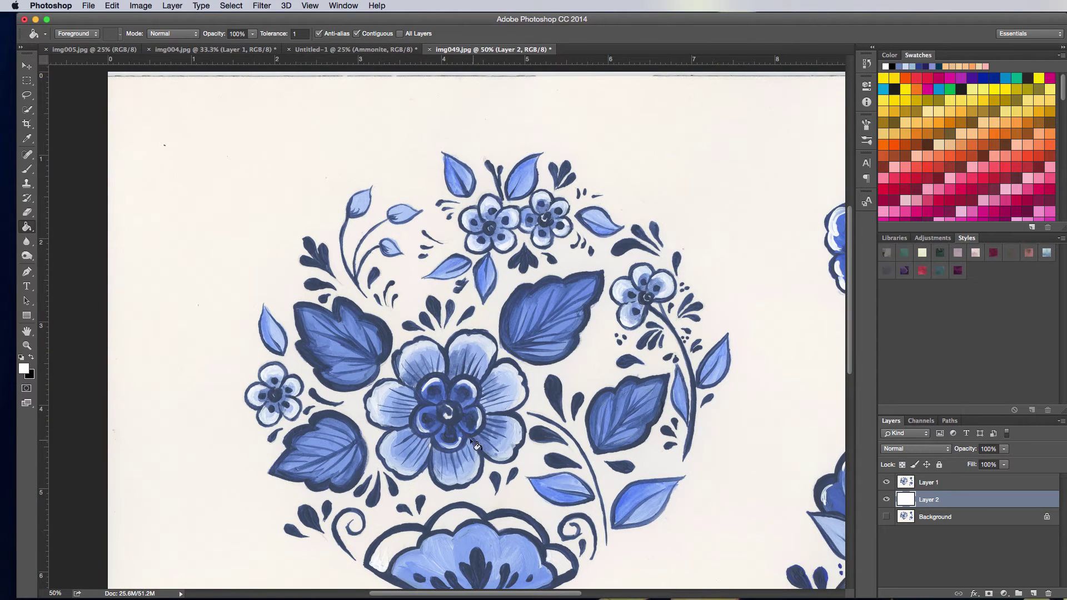
click(26, 110)
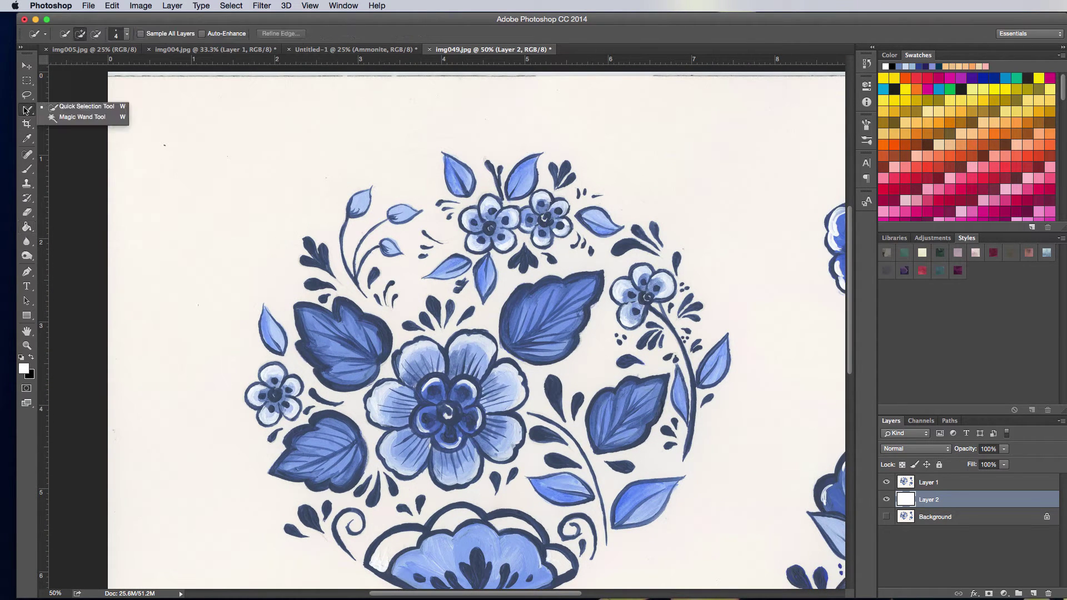
click(64, 118)
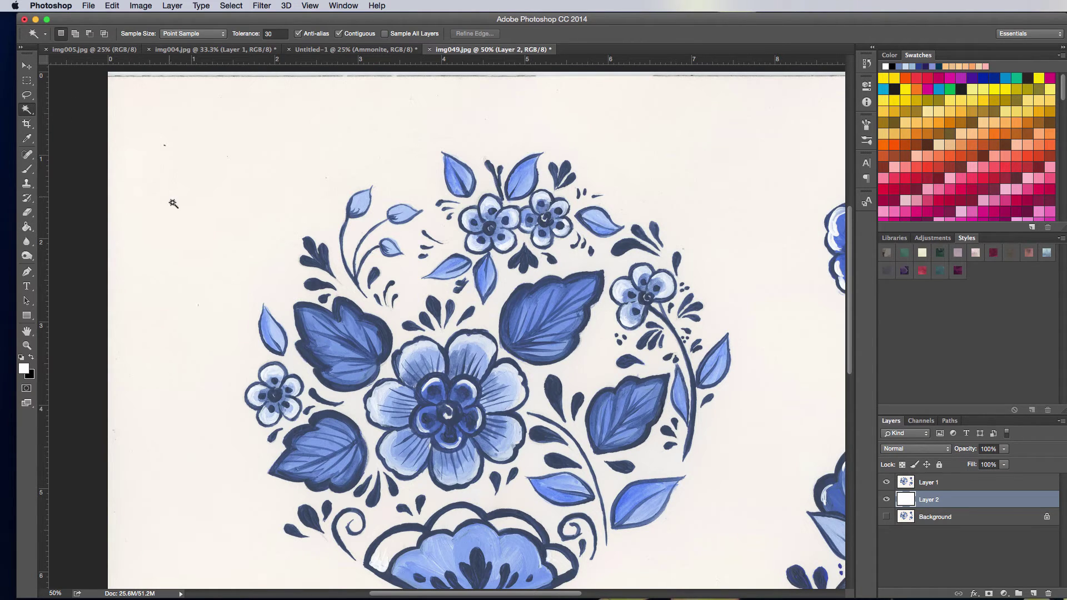
click(26, 117)
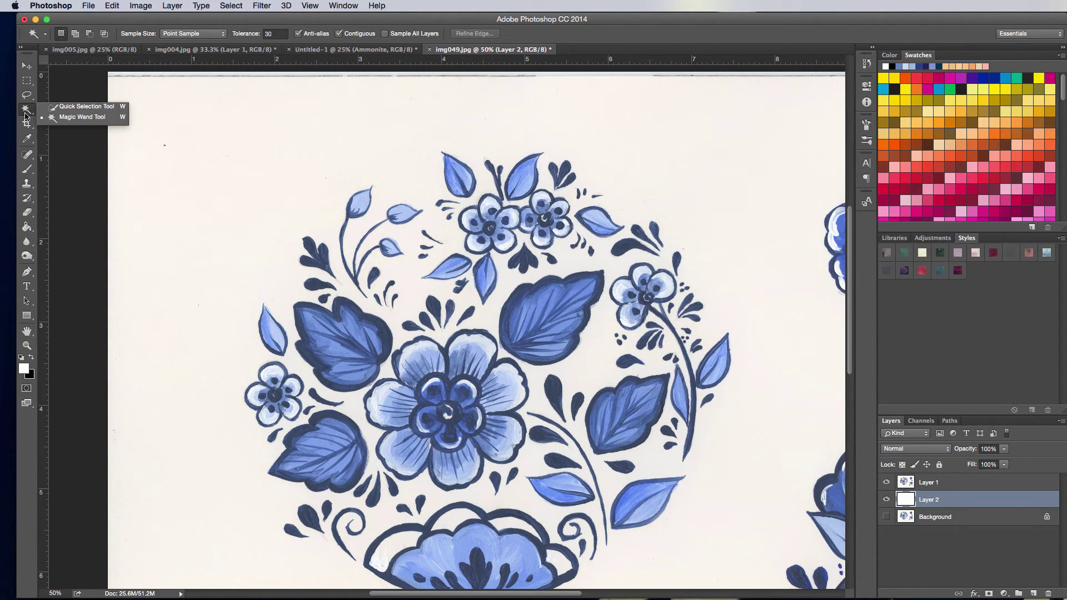
click(76, 109)
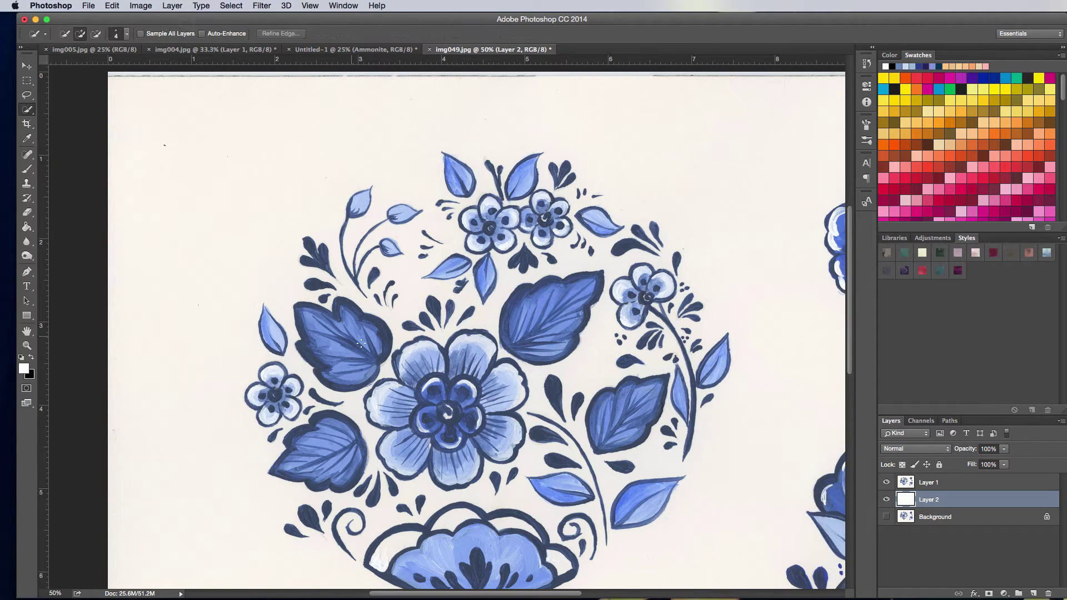
key(alt+bracketright)
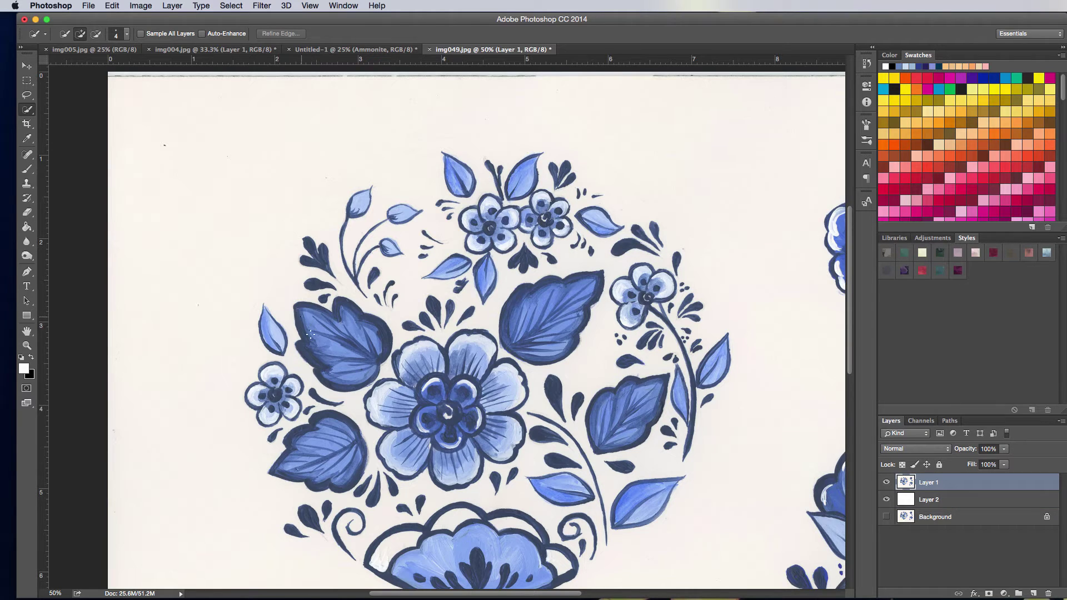
drag(310, 334, 367, 345)
key(super+d)
Select the paper background around the flowers on Layer 1 with the Magic Wand at tolerance 30
drag(26, 112, 61, 118)
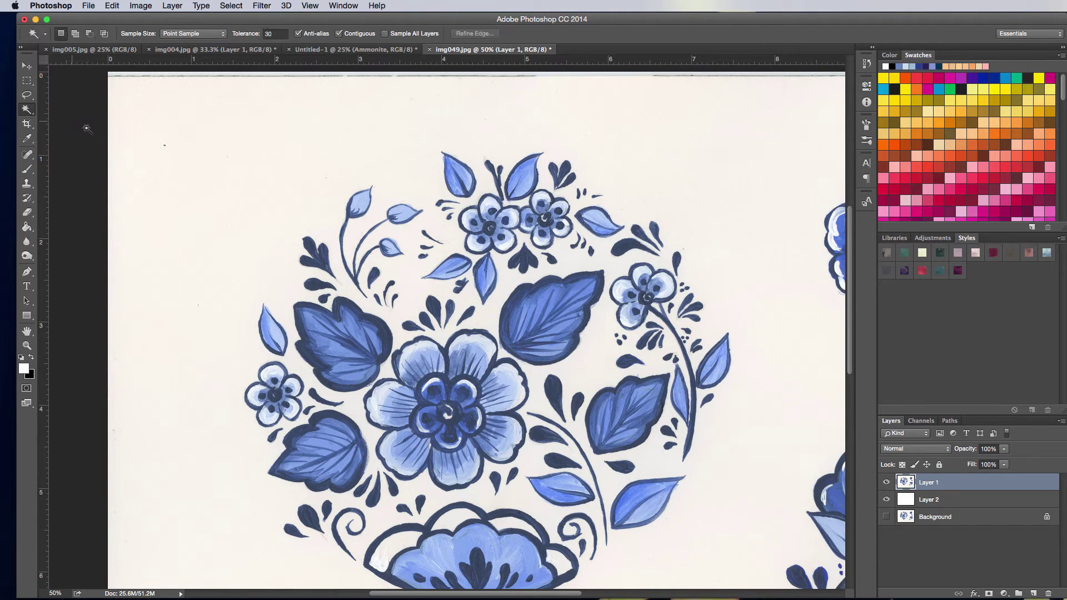
click(171, 192)
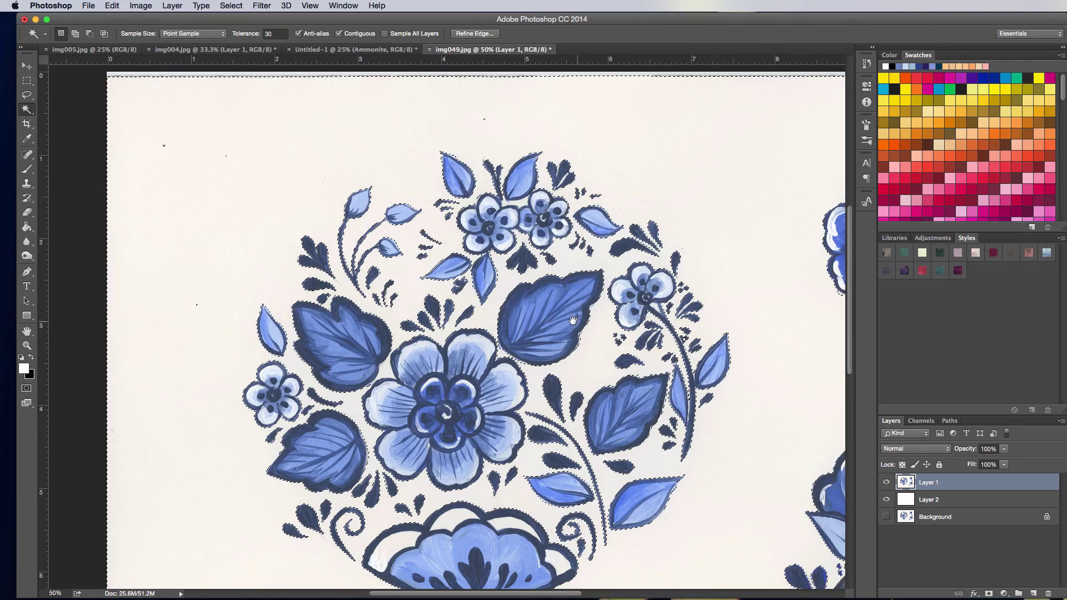
drag(577, 319, 344, 279)
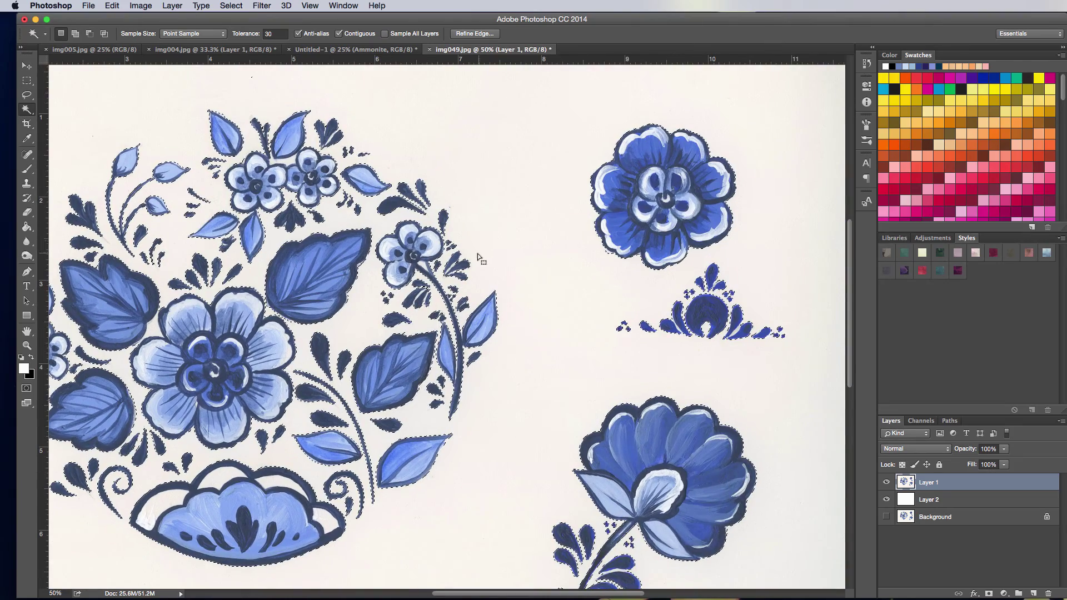
drag(238, 350, 408, 325)
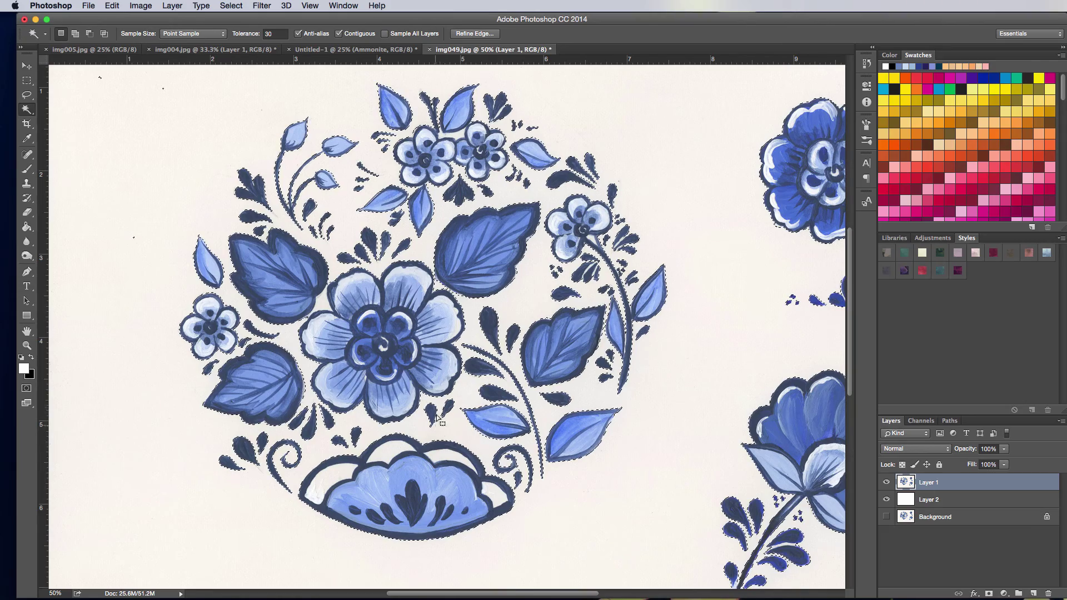
scroll(412, 412, up, 5)
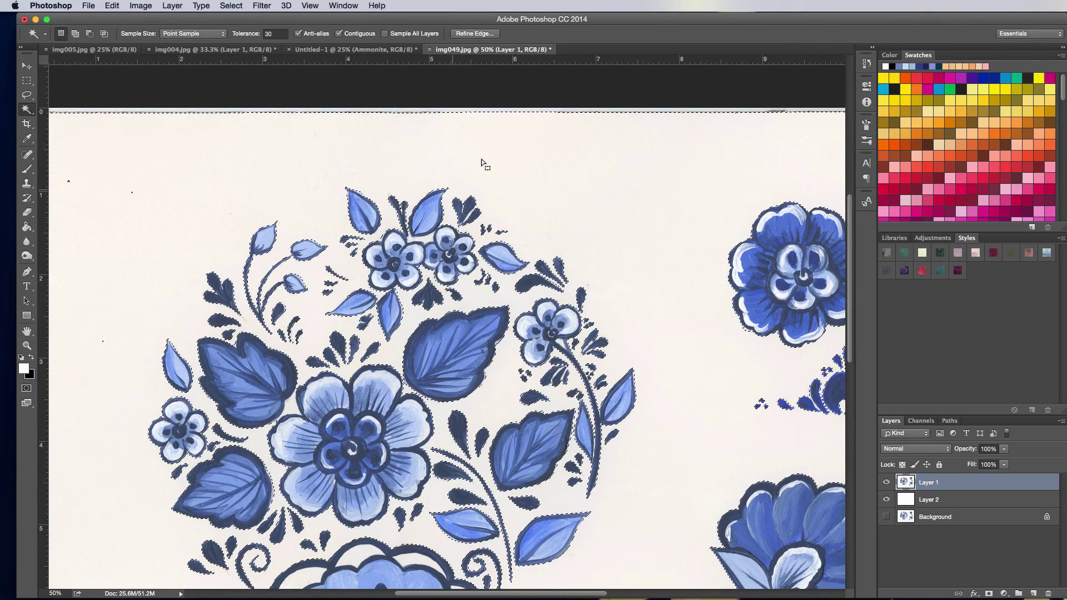
Refine the selection edge with Smooth 14, Feather 0.5 px and Shift Edge -13%, output as a selection
click(474, 34)
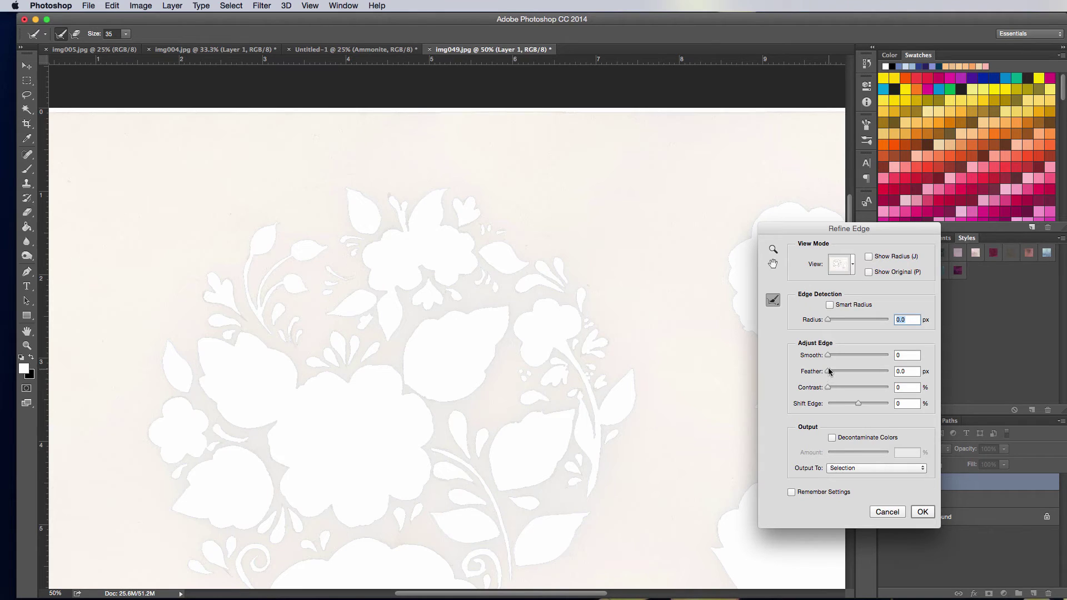
drag(859, 405, 833, 360)
drag(830, 375, 829, 375)
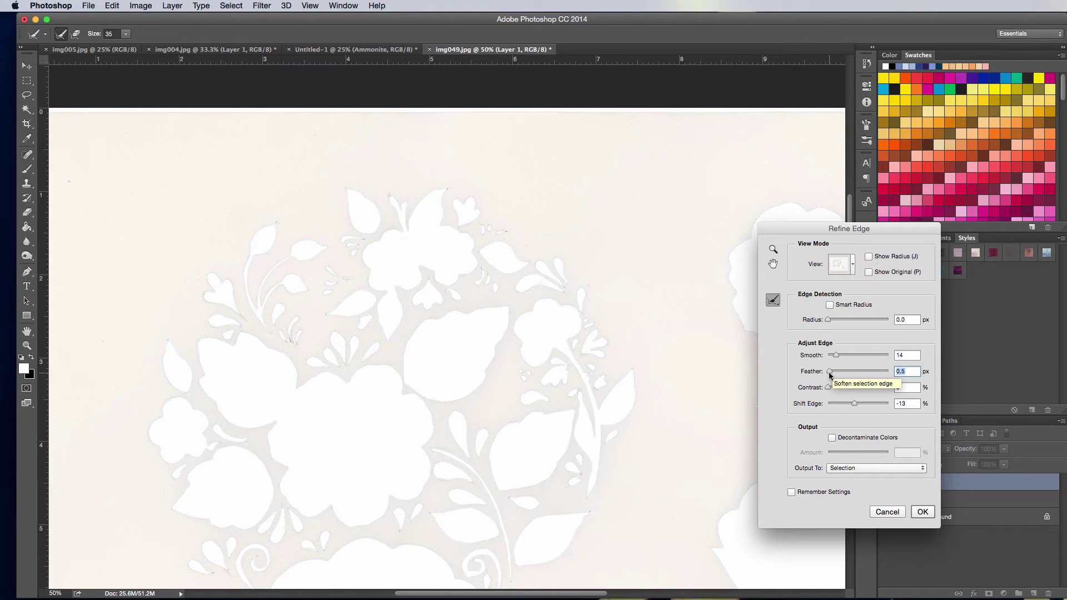
click(923, 512)
Delete the selected paper background from Layer 1 and clear the selection
scroll(789, 456, down, 4)
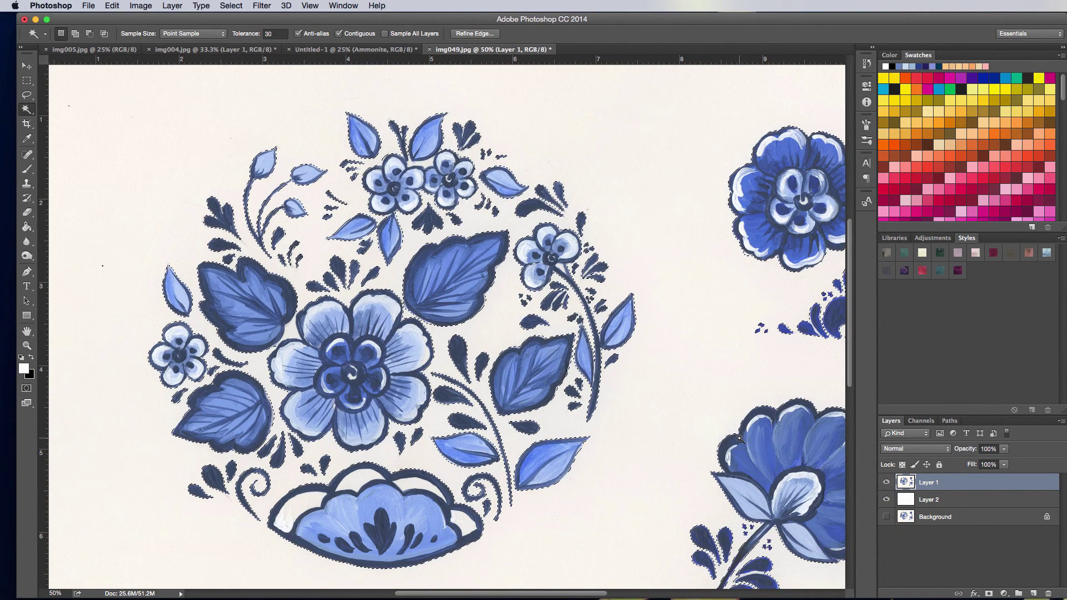
key(Delete)
key(super+d)
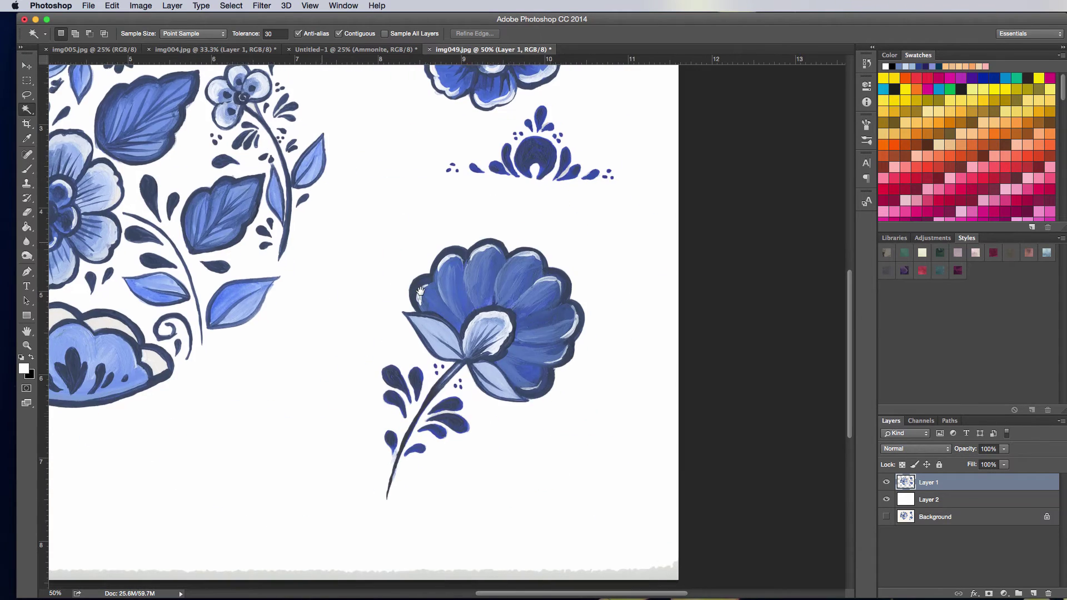
drag(739, 439, 612, 225)
key(super+minus)
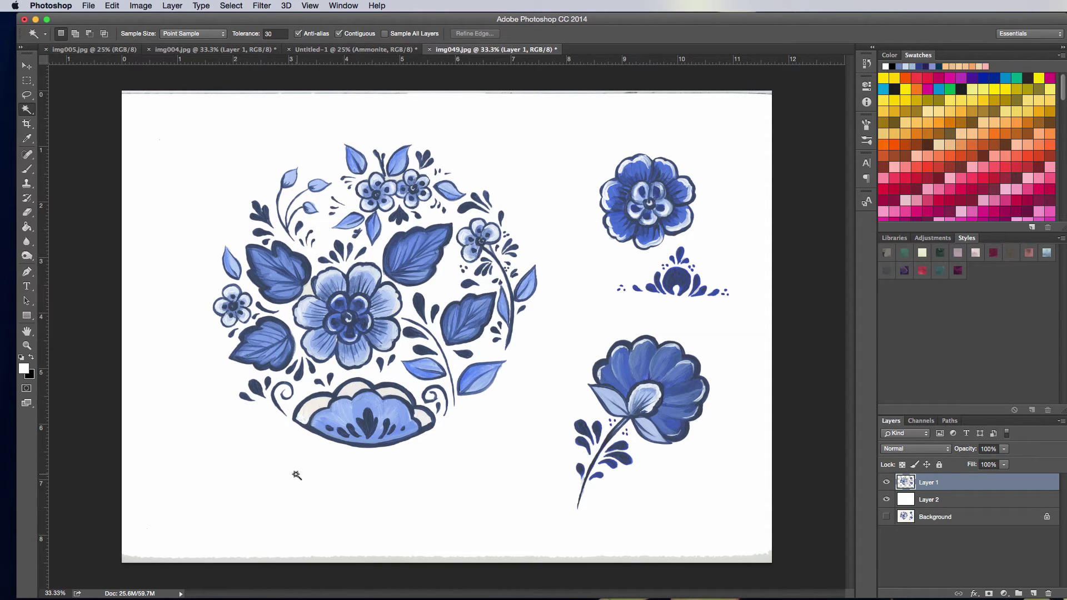
Delete the enclosed paper-coloured areas inside the scalloped border of the bottom flower, and clear the selection
click(425, 420)
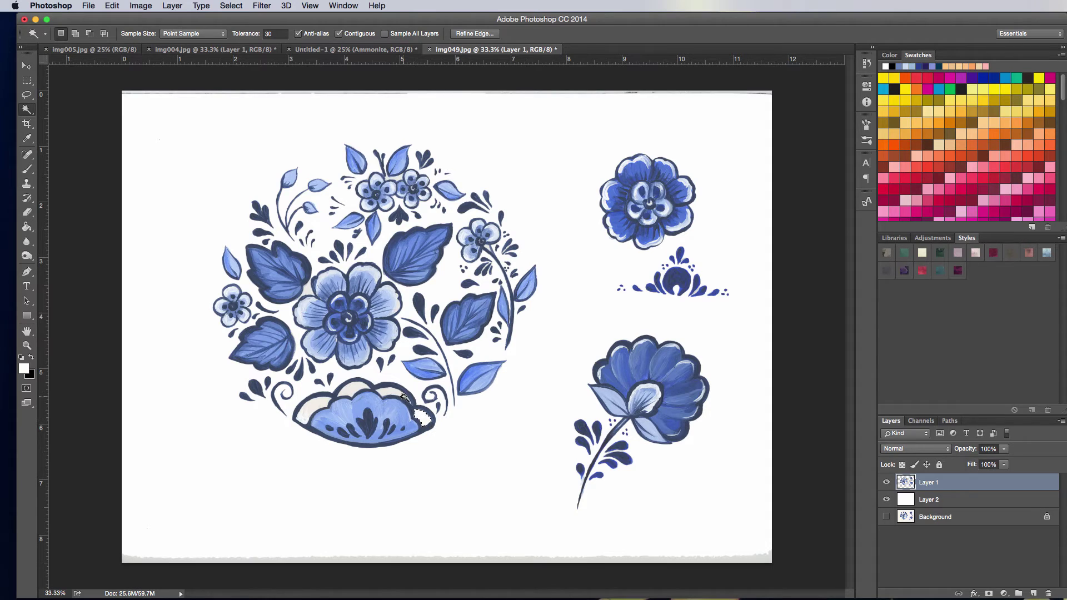
click(385, 393)
key(Delete)
click(359, 389)
key(Delete)
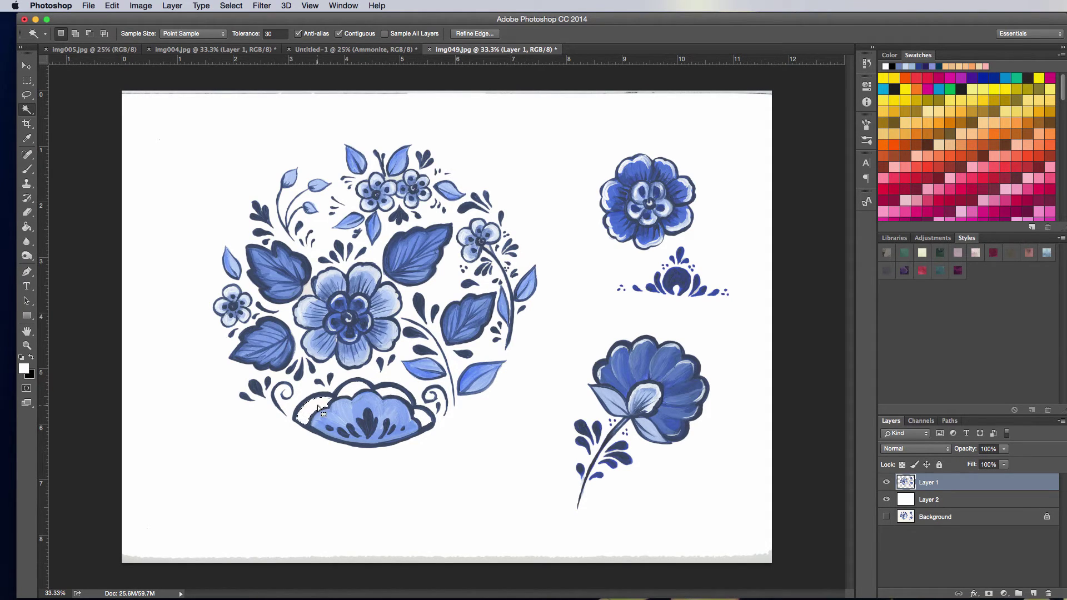
key(ctrl+d)
Erase the leftover scan edges along the top and bottom of the artwork with a 60 px Eraser
click(26, 213)
click(73, 34)
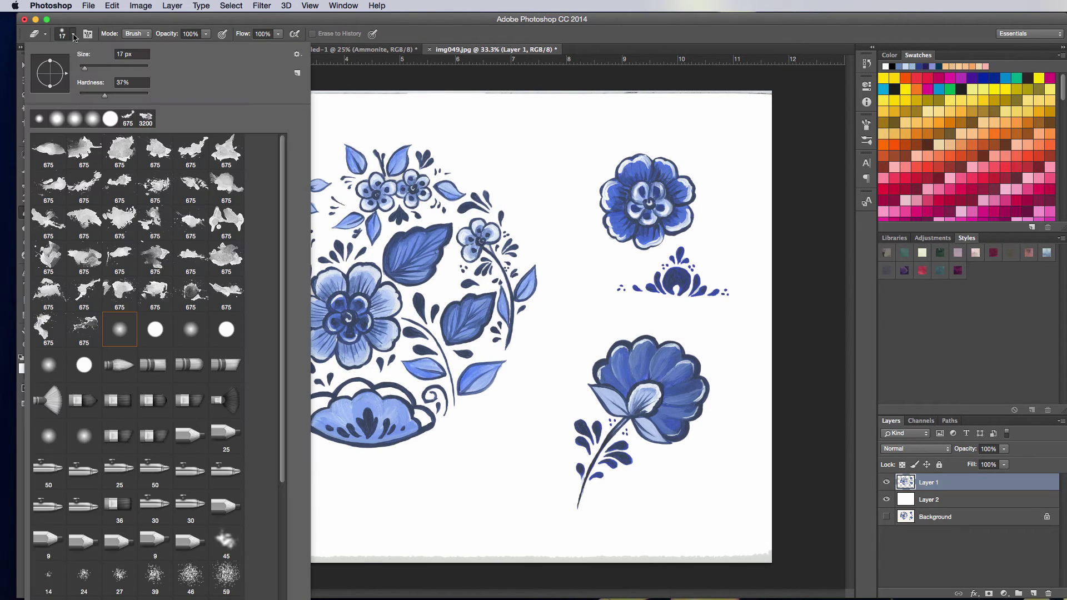
drag(83, 69, 100, 71)
scroll(283, 338, down, 3)
scroll(293, 228, up, 3)
click(414, 98)
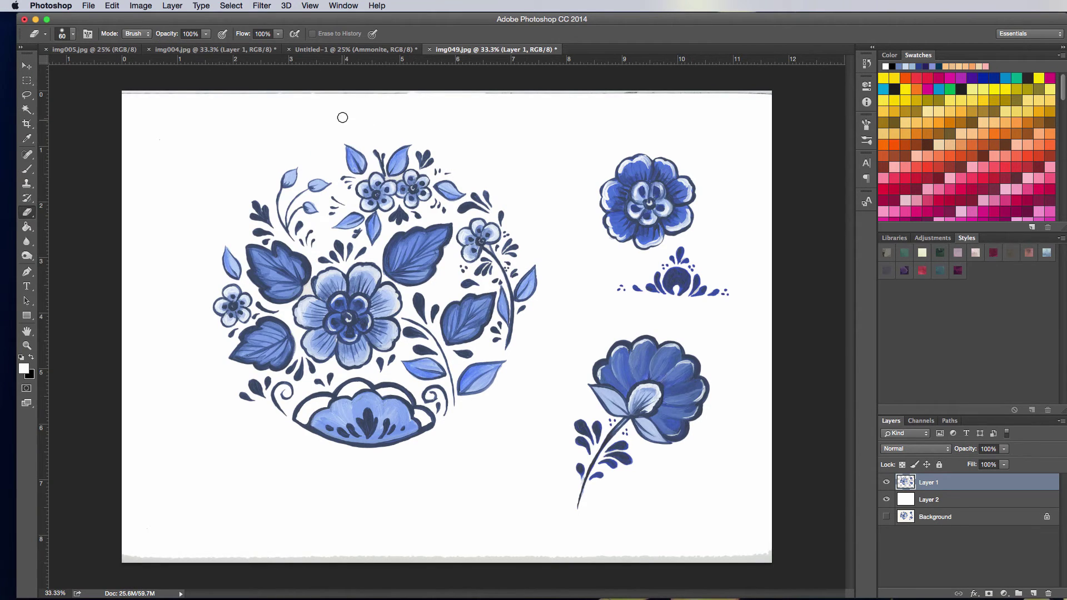
mouse_move(124, 92)
mouse_down()
mouse_move(401, 100)
mouse_move(298, 80)
mouse_move(641, 88)
mouse_up()
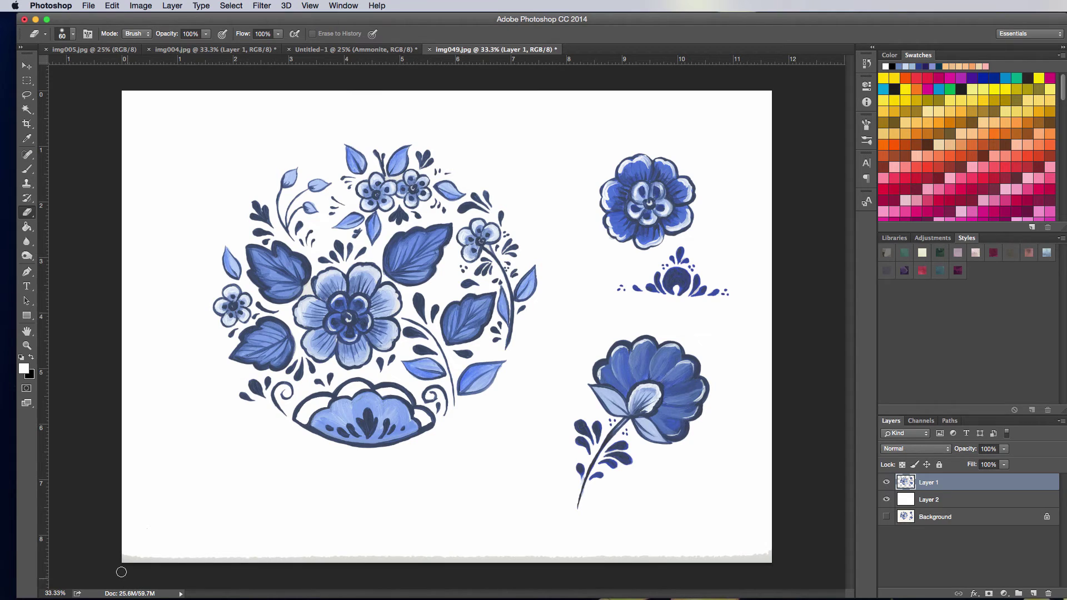
mouse_move(130, 567)
mouse_down()
mouse_move(103, 553)
mouse_move(192, 563)
mouse_move(240, 560)
mouse_move(233, 552)
mouse_move(339, 563)
mouse_move(508, 551)
mouse_move(490, 559)
mouse_move(734, 556)
mouse_move(681, 559)
mouse_move(715, 551)
mouse_up()
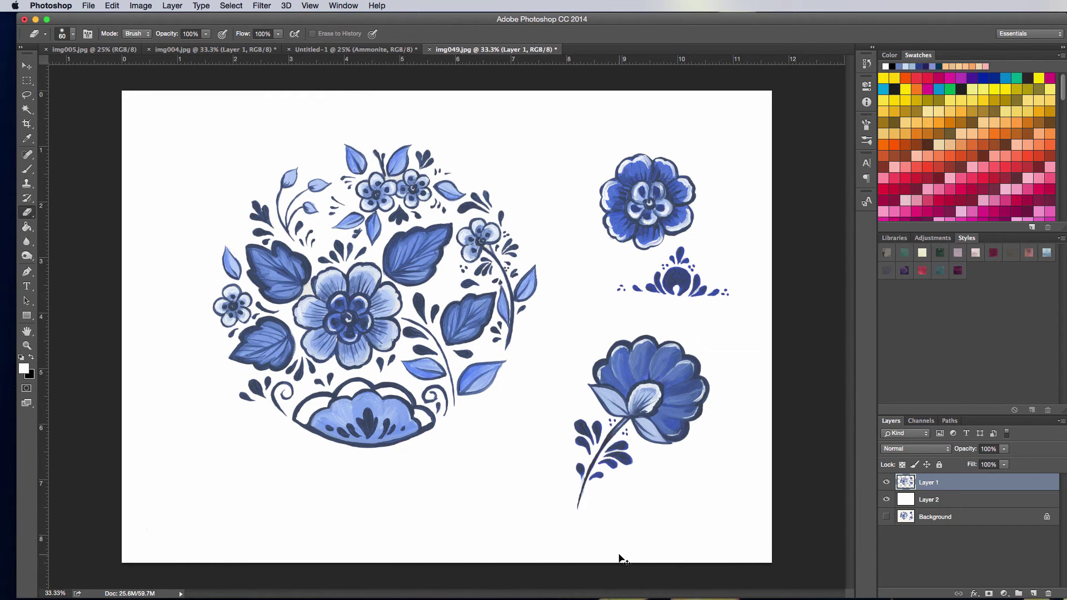
Erase the paper residue beside the lower stem of the large single flower with a 13 px Eraser
key(super+equal)
key(super+equal)
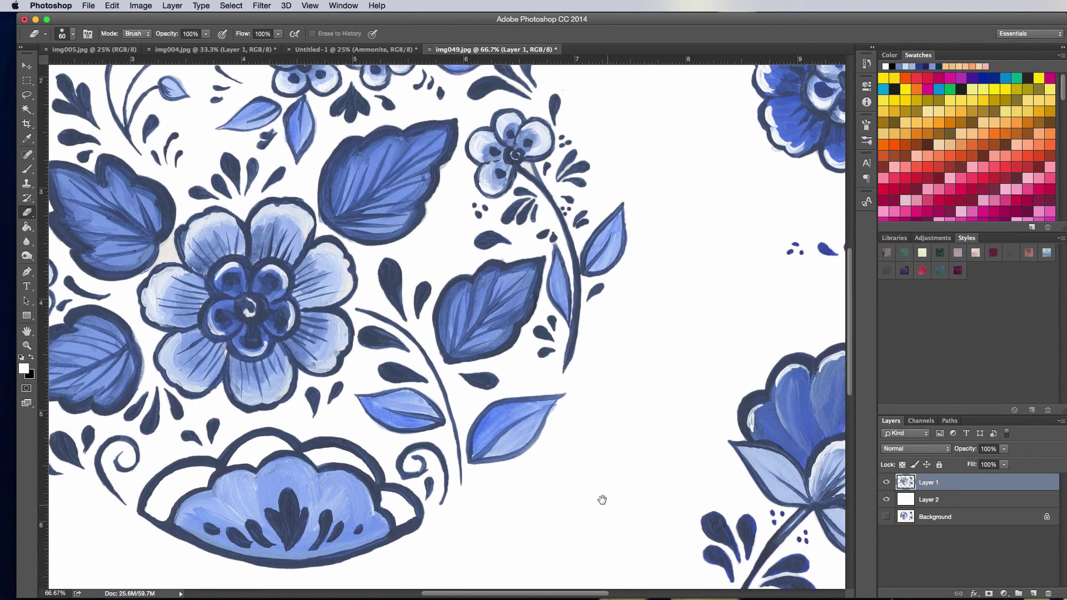
drag(601, 501, 431, 320)
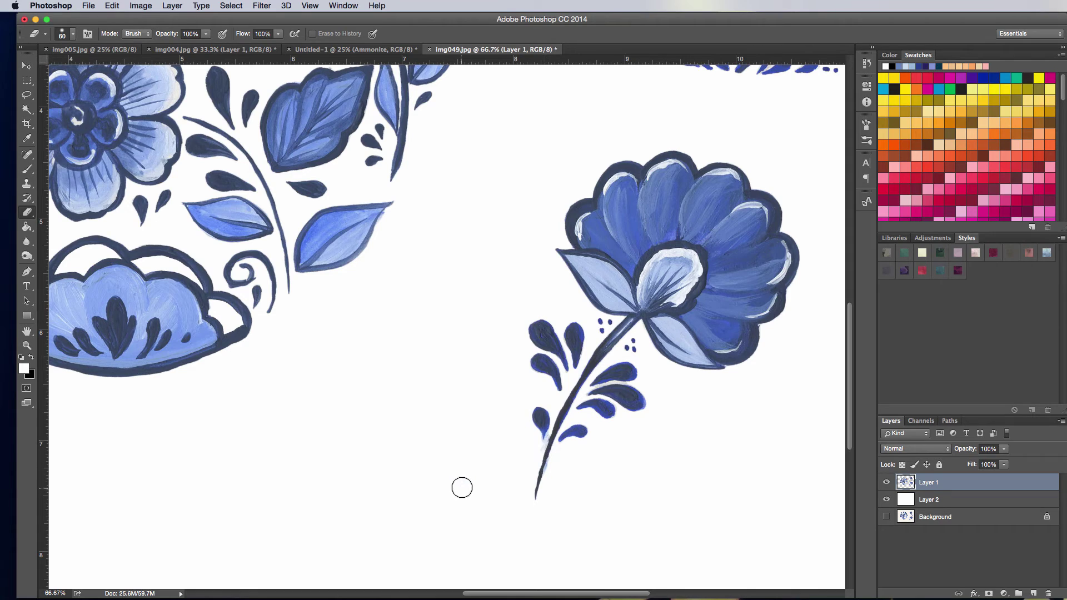
drag(464, 472, 451, 475)
drag(555, 468, 547, 472)
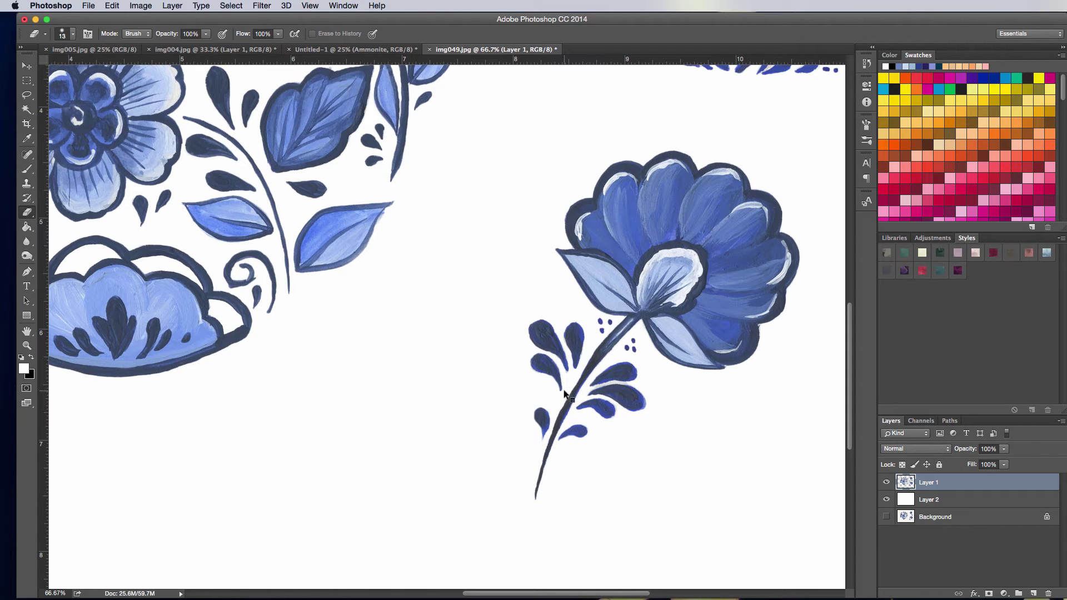
drag(509, 395, 503, 364)
Erase the remaining off-white patch between the leaves on the stem's right side with an 11 px Eraser
key(super+equal)
drag(692, 259, 476, 245)
drag(567, 315, 511, 295)
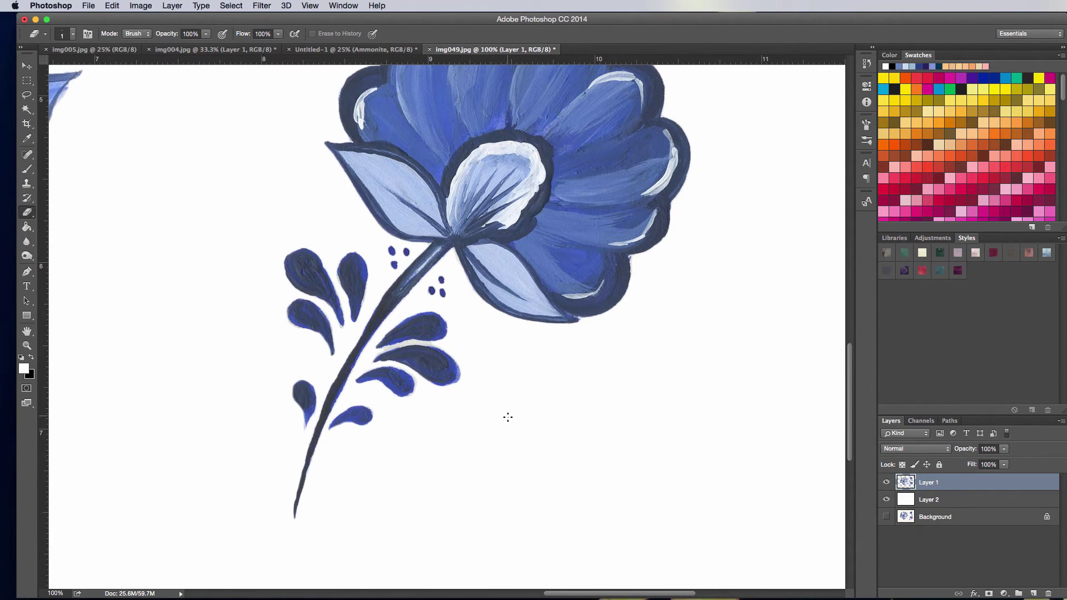
drag(508, 417, 508, 421)
key(super+z)
ctrl+alt+click(414, 440)
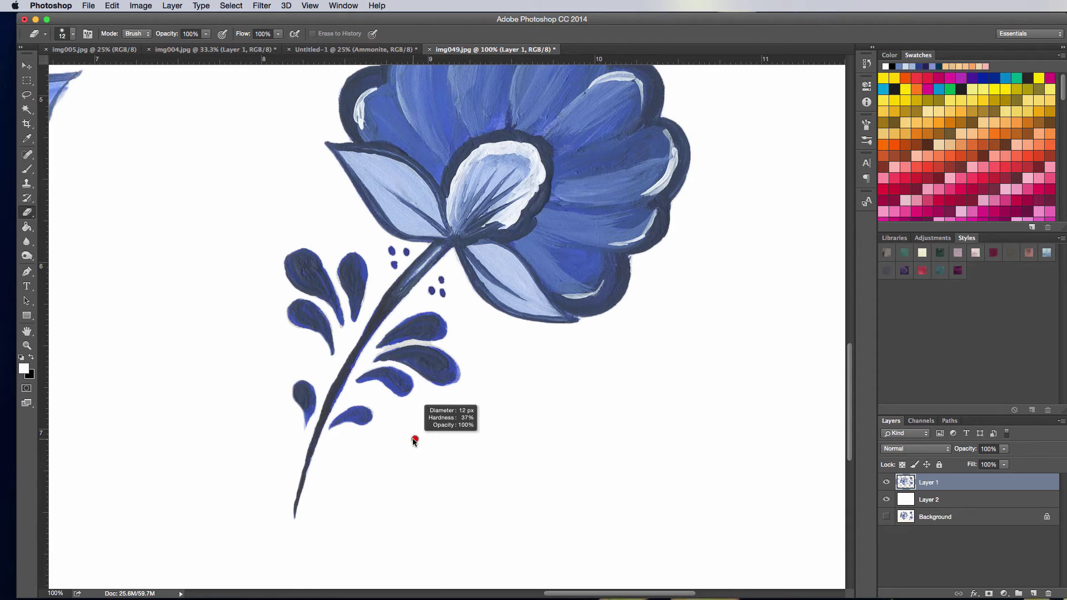
mouse_move(415, 440)
mouse_down()
mouse_move(414, 431)
mouse_move(438, 446)
mouse_up()
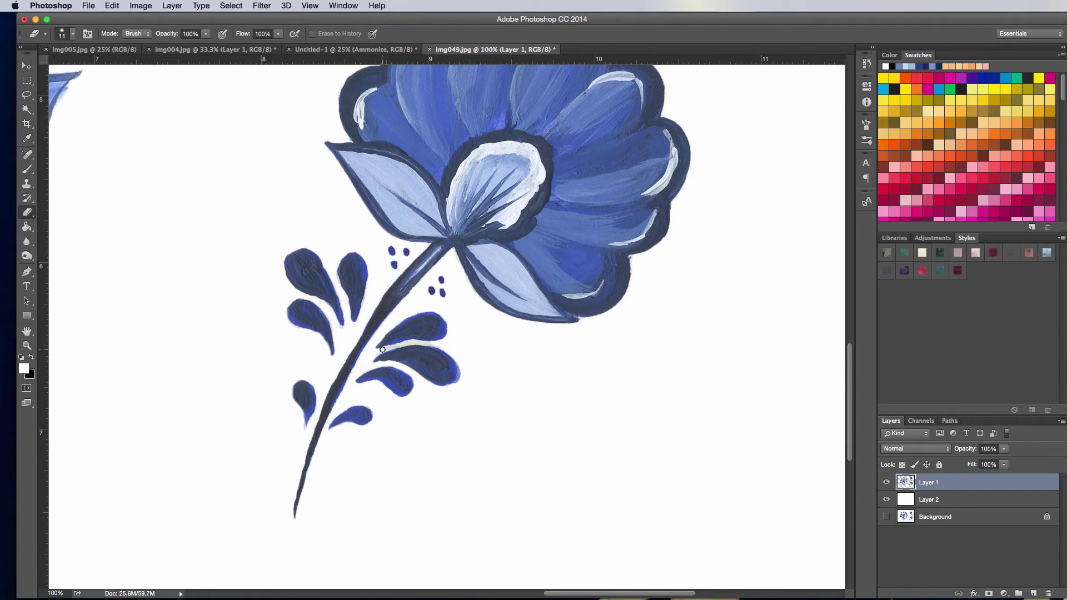
drag(382, 350, 408, 342)
key(super+z)
drag(384, 350, 405, 341)
key(super+z)
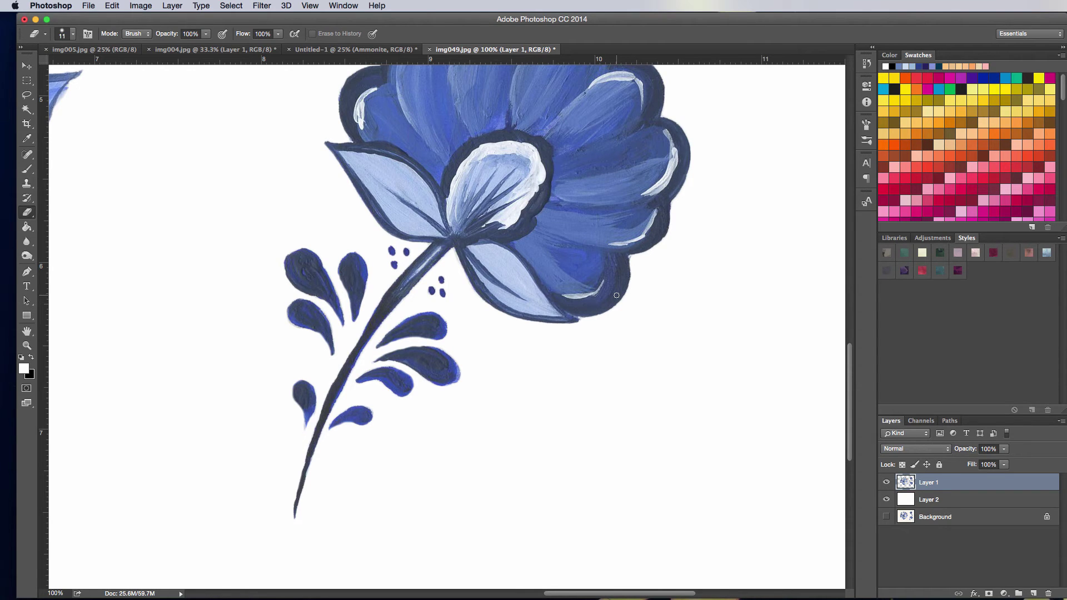
key(super+minus)
key(super+minus)
key(super+minus)
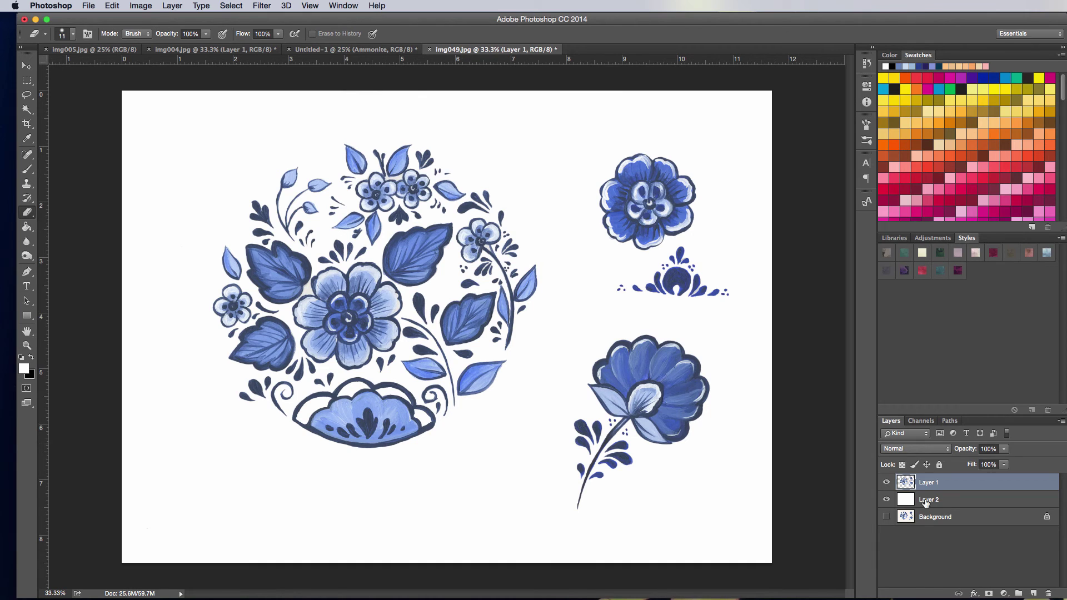
Compare the cut-out flowers against transparency, the original scan and the white backing by toggling the visibility of Layer 2 and Background
click(887, 500)
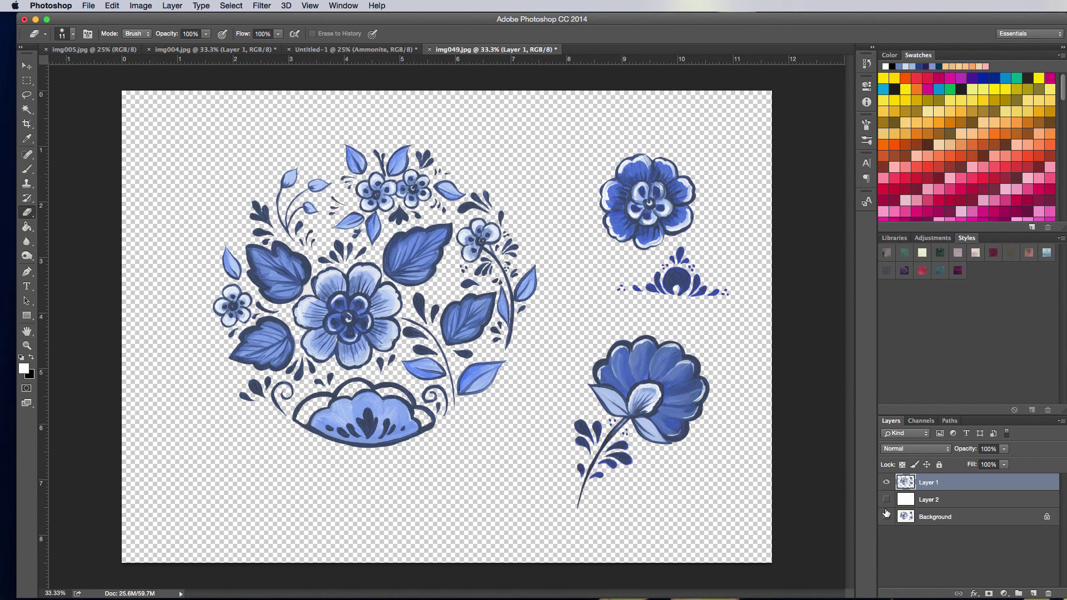
click(886, 517)
click(887, 517)
click(887, 500)
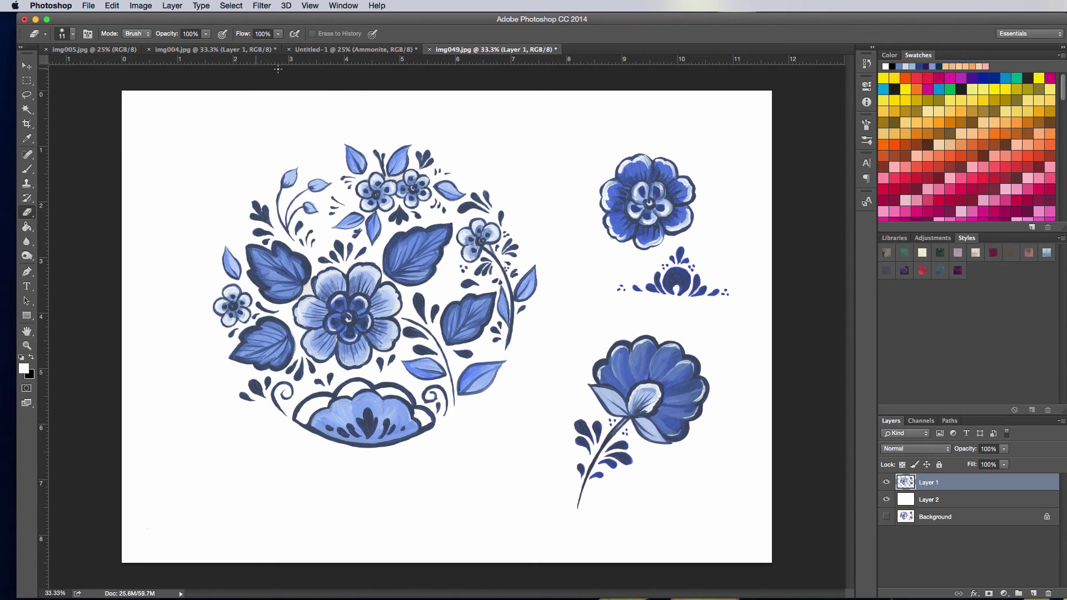
Compare the assembled fossils in Untitled-1 with the source drawings in img004.jpg, ending in Untitled-1
click(325, 51)
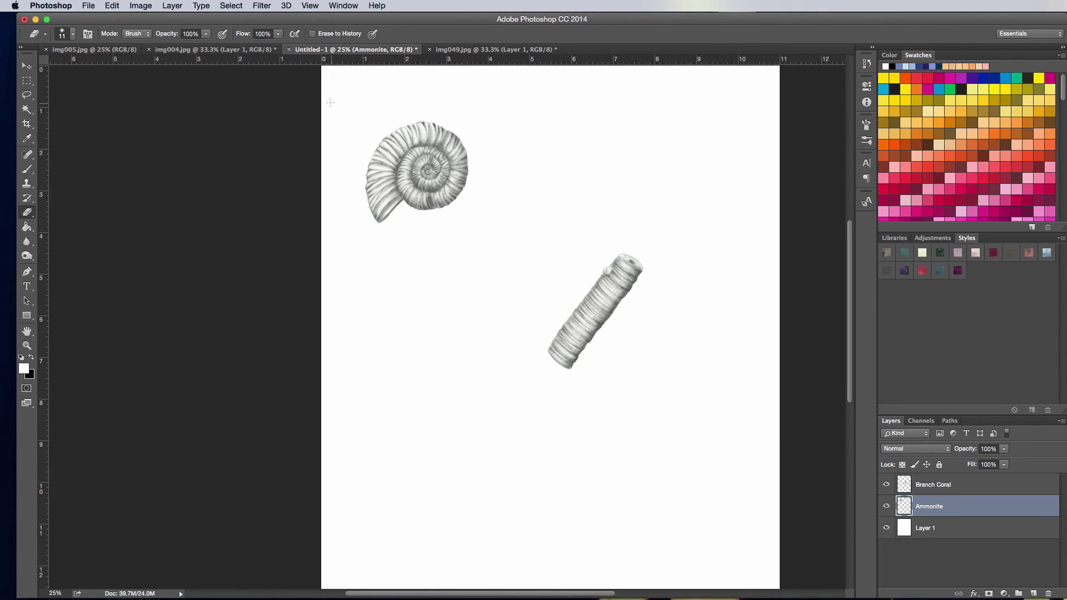
key(super+minus)
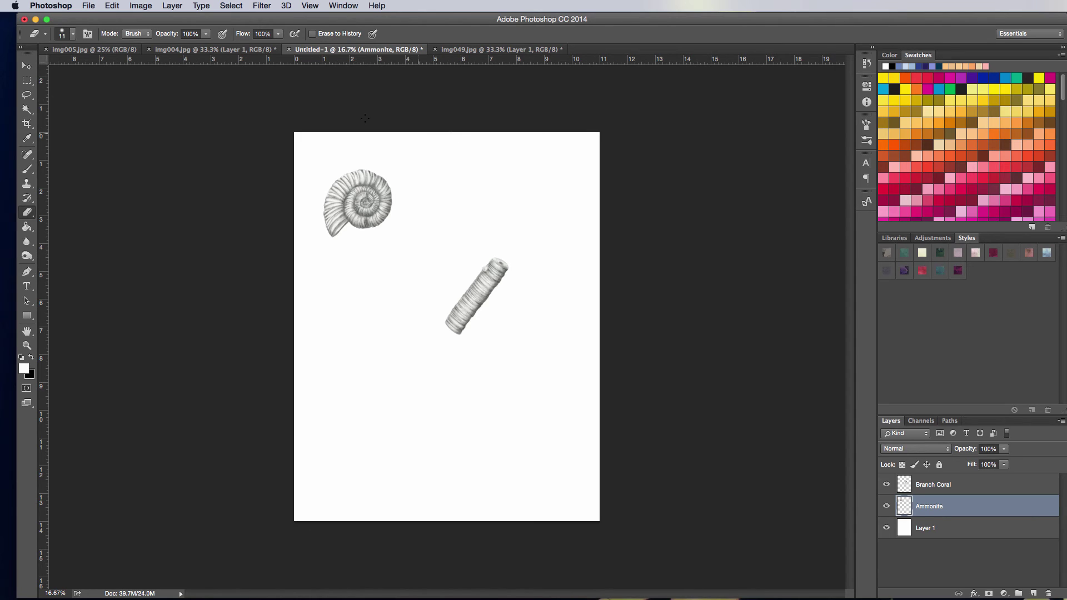
click(214, 50)
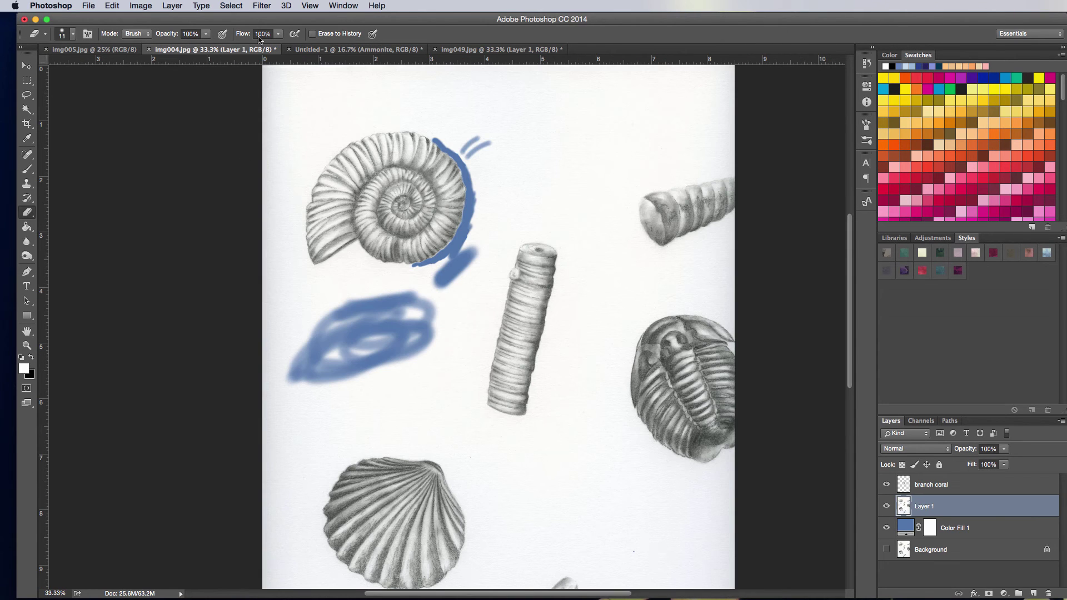
click(334, 50)
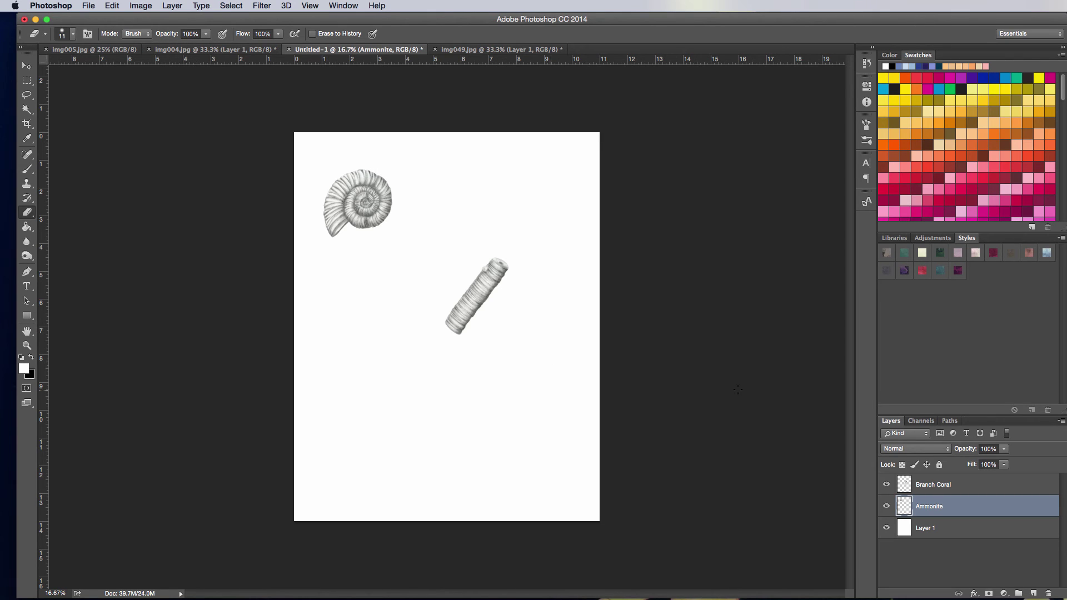
Apply a Levels adjustment to the Ammonite layer with black input about 28 and white input 245
click(140, 5)
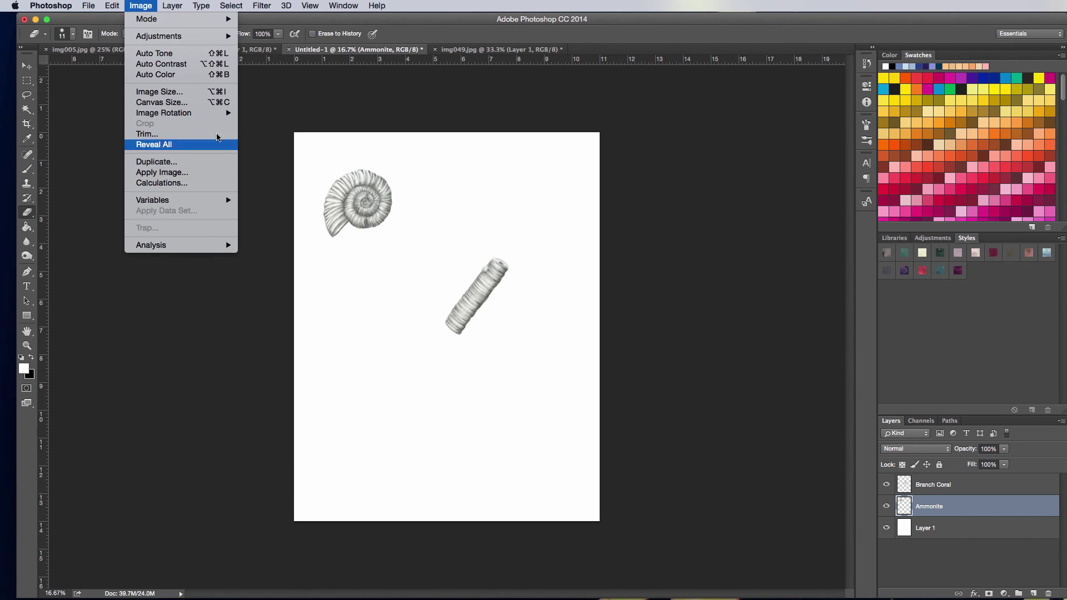
mouse_move(182, 4)
mouse_move(135, 4)
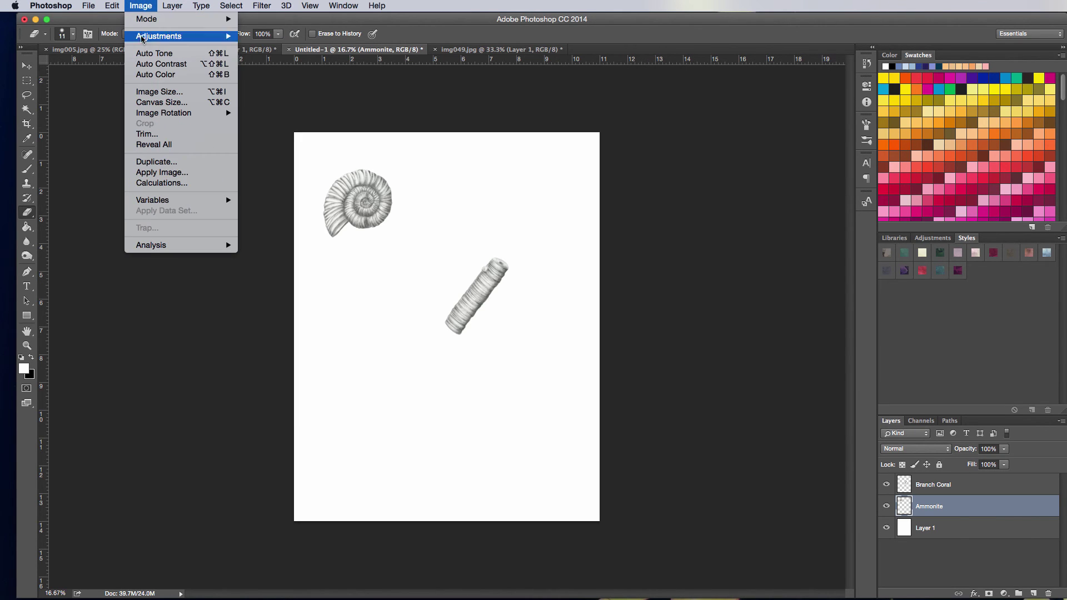
mouse_move(153, 39)
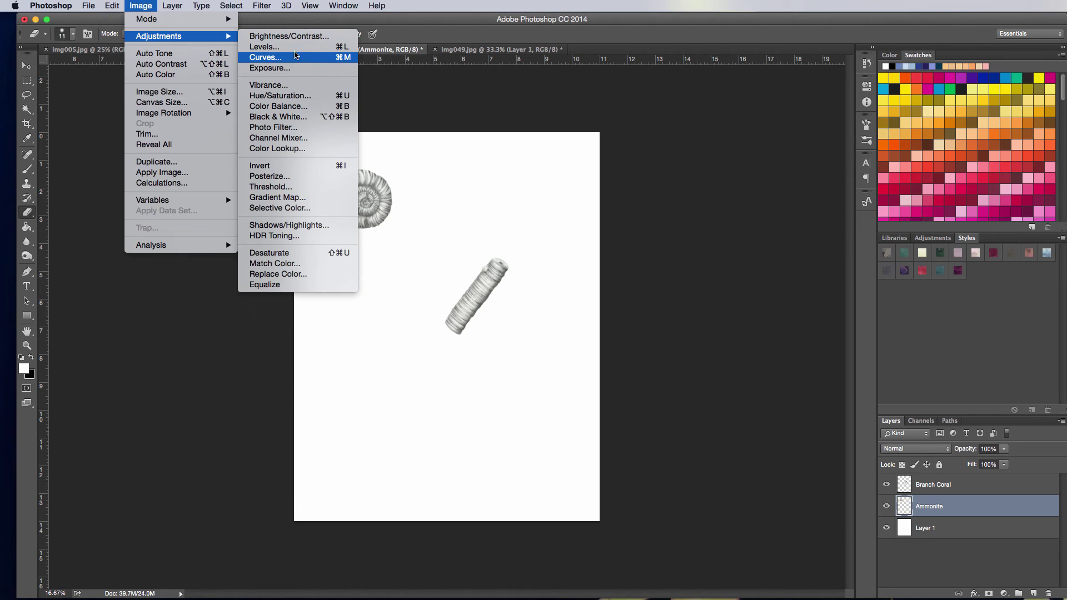
click(284, 47)
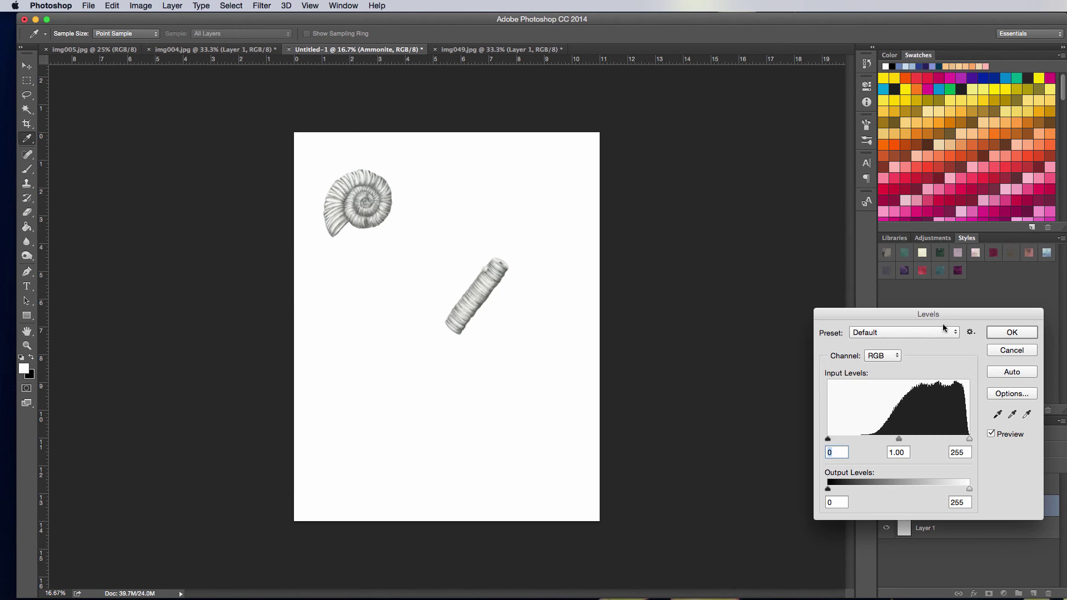
drag(949, 314, 870, 283)
drag(751, 410, 766, 413)
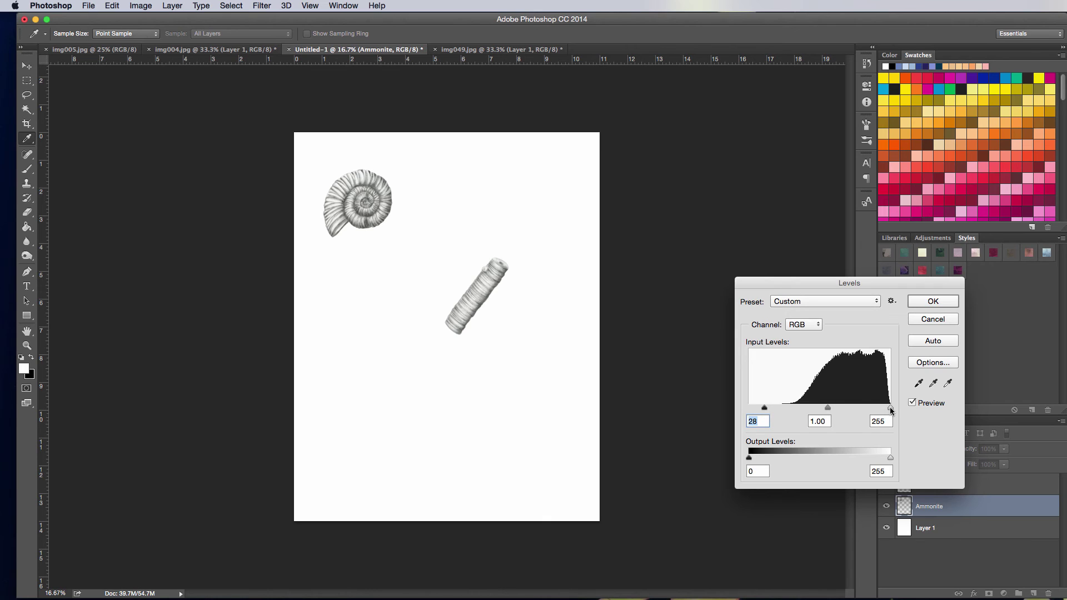
drag(890, 408, 886, 410)
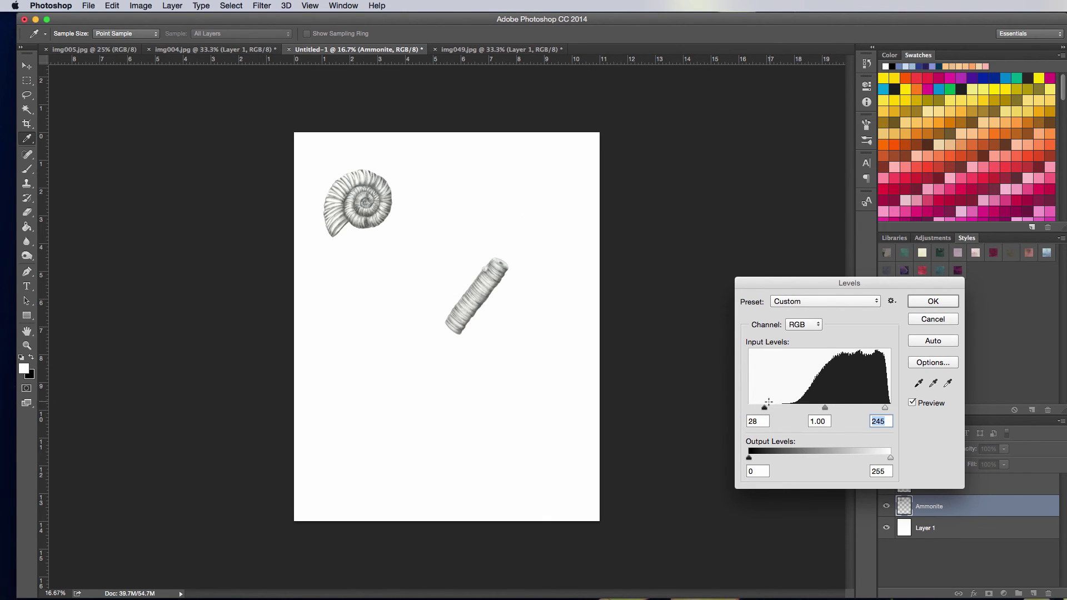
drag(765, 408, 764, 410)
click(951, 301)
key(e)
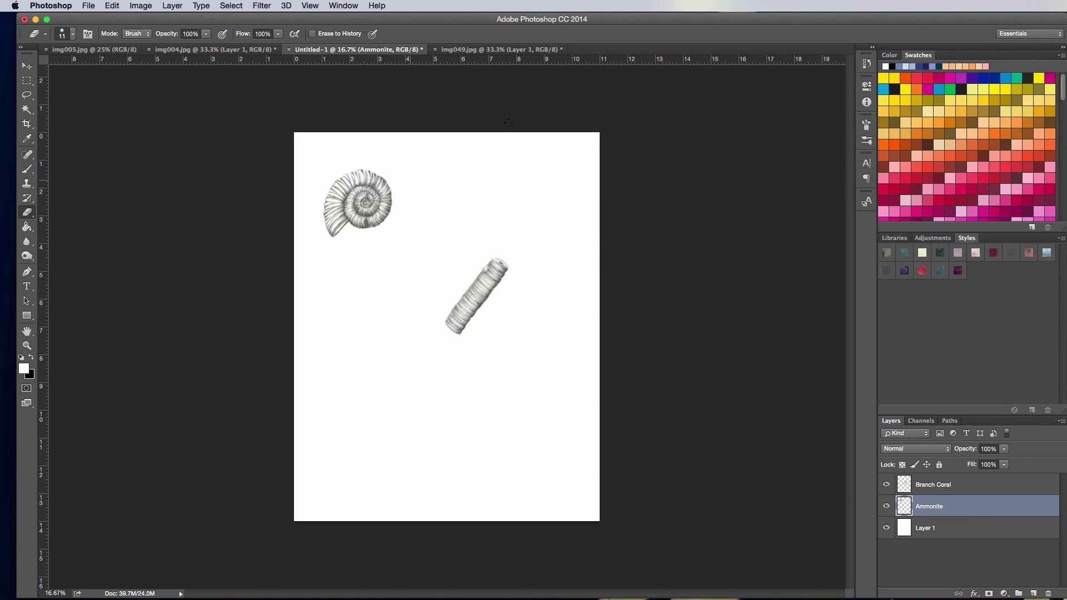
Open the paper texture paper2.jpg from the textures folder of the watercolour pack in AVSDesign's Graphics folder
click(215, 49)
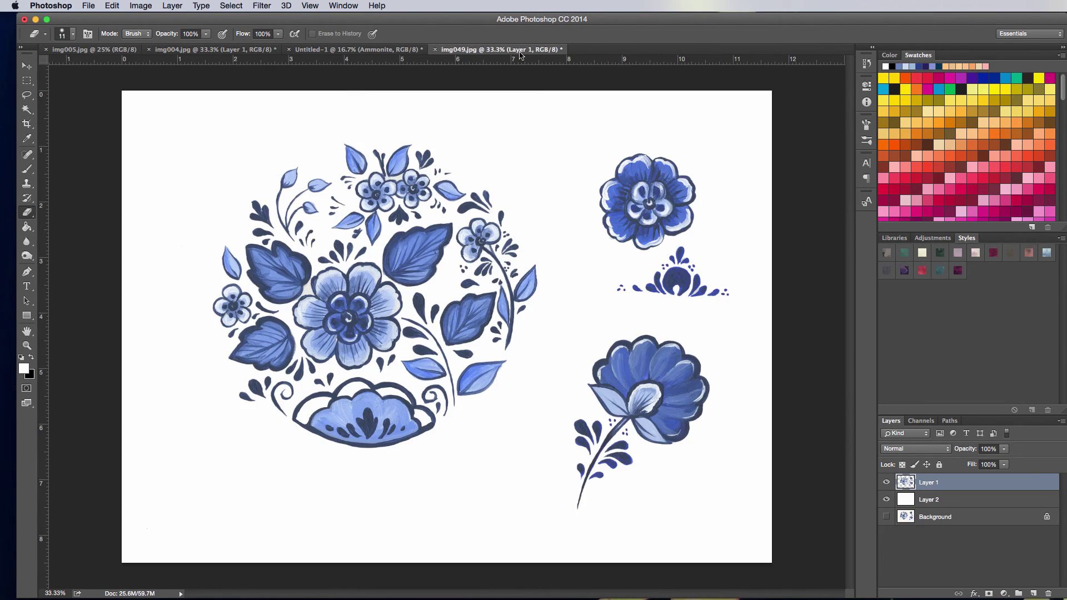
key(super+minus)
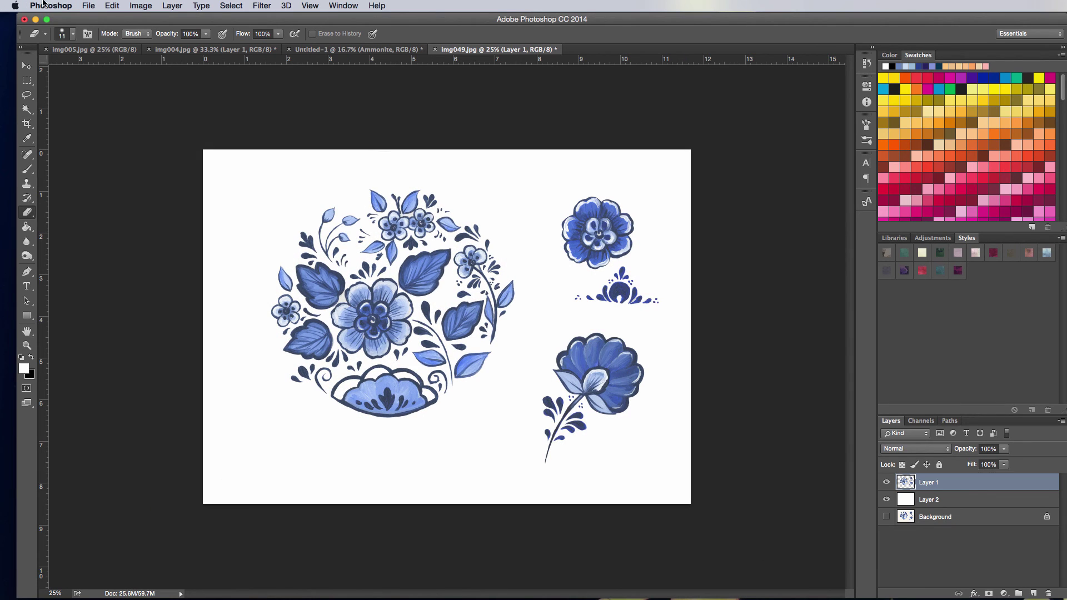
click(88, 6)
click(101, 32)
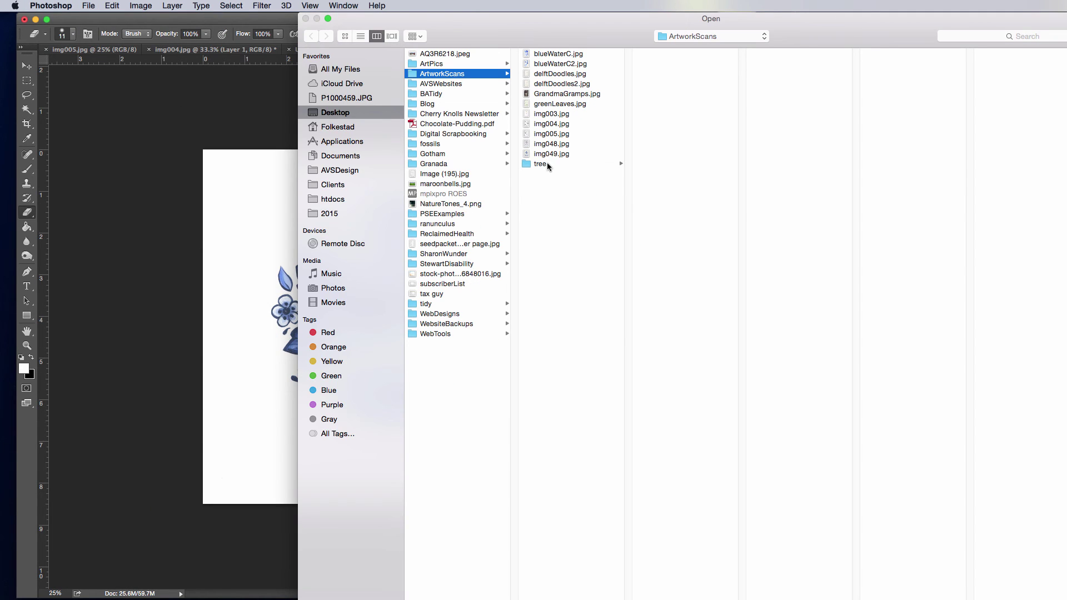
click(346, 172)
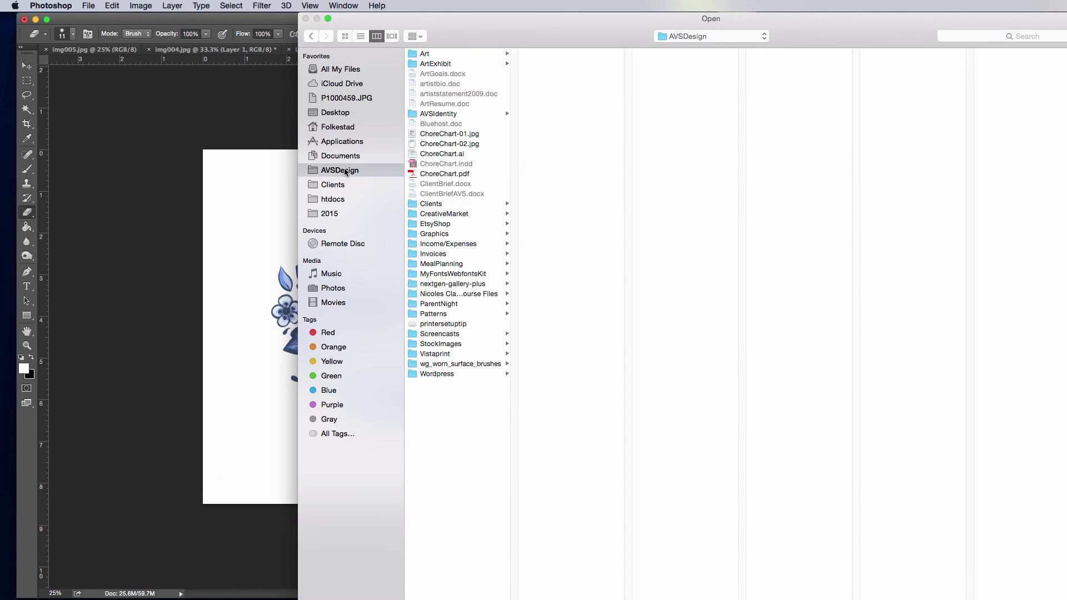
click(453, 237)
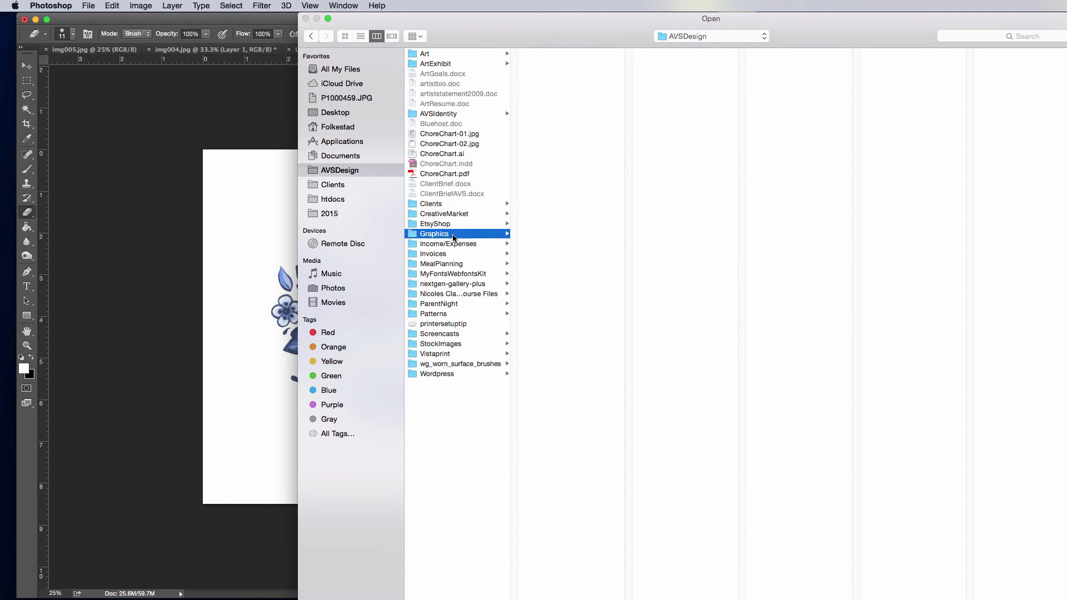
click(590, 84)
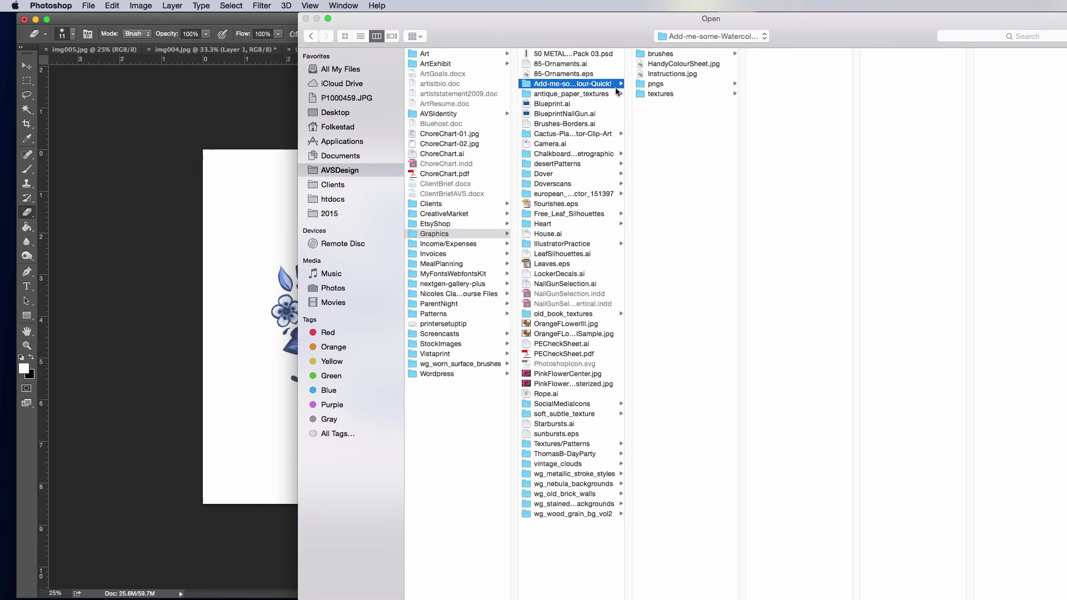
click(661, 95)
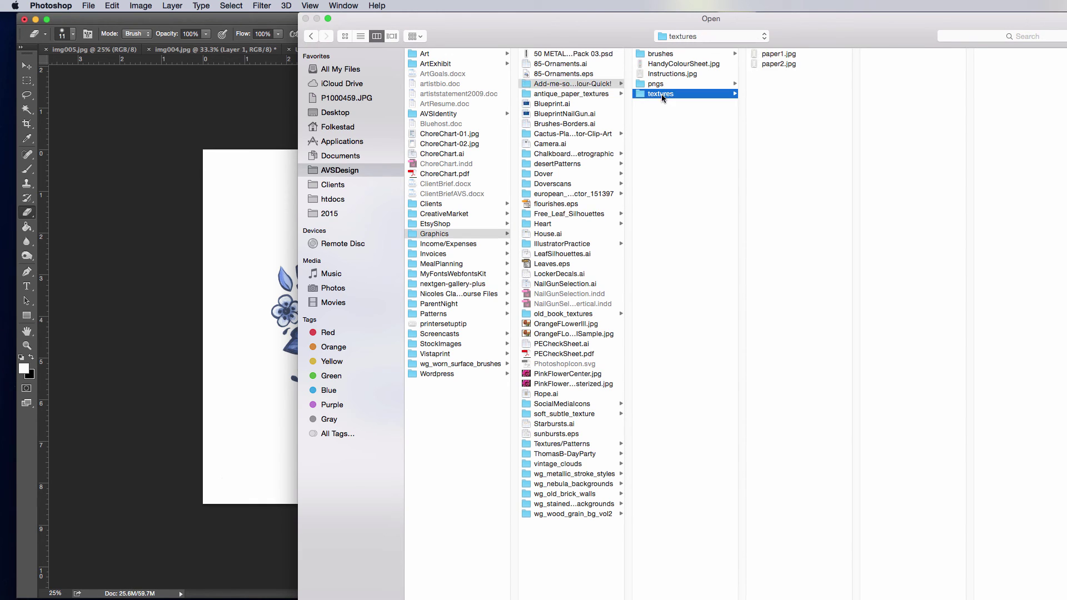
click(757, 64)
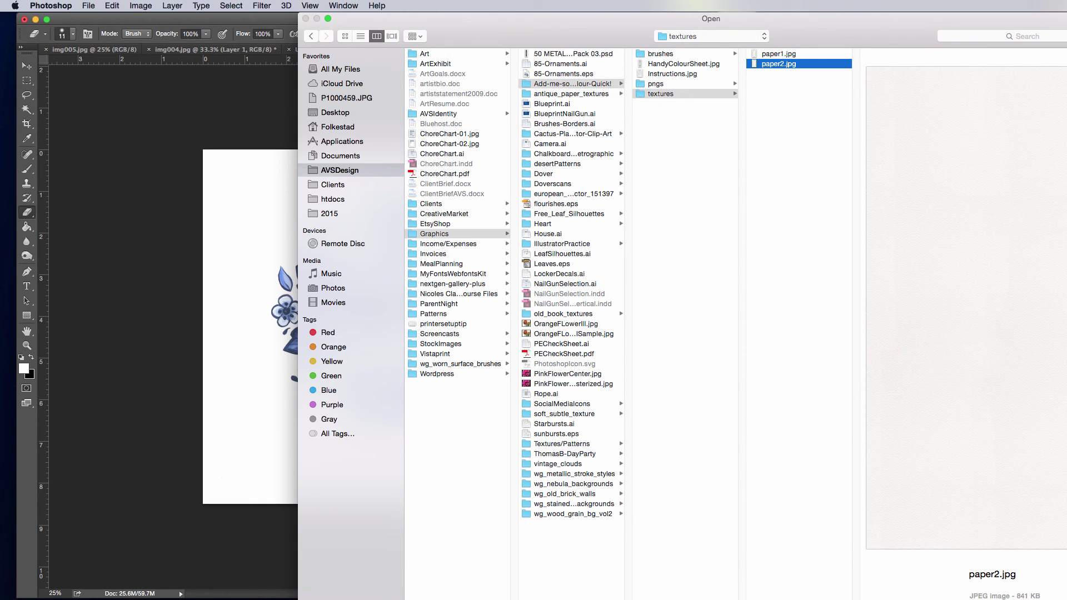
key(Return)
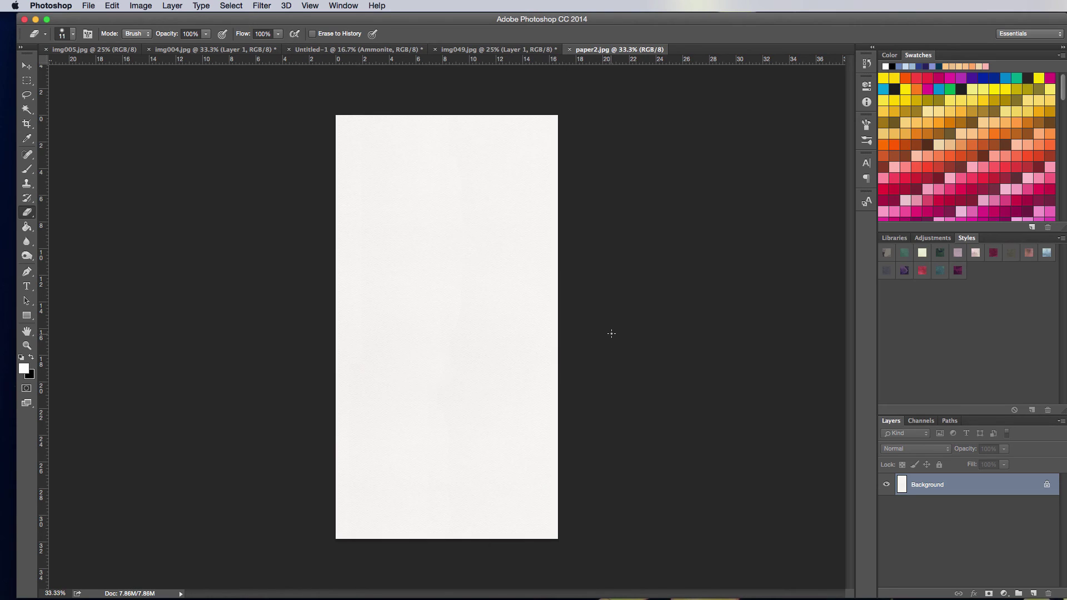
Copy the whole paper texture into img049.jpg just above Layer 2 and move it behind the left part of the round floral
key(super+a)
key(super+c)
click(485, 50)
click(939, 501)
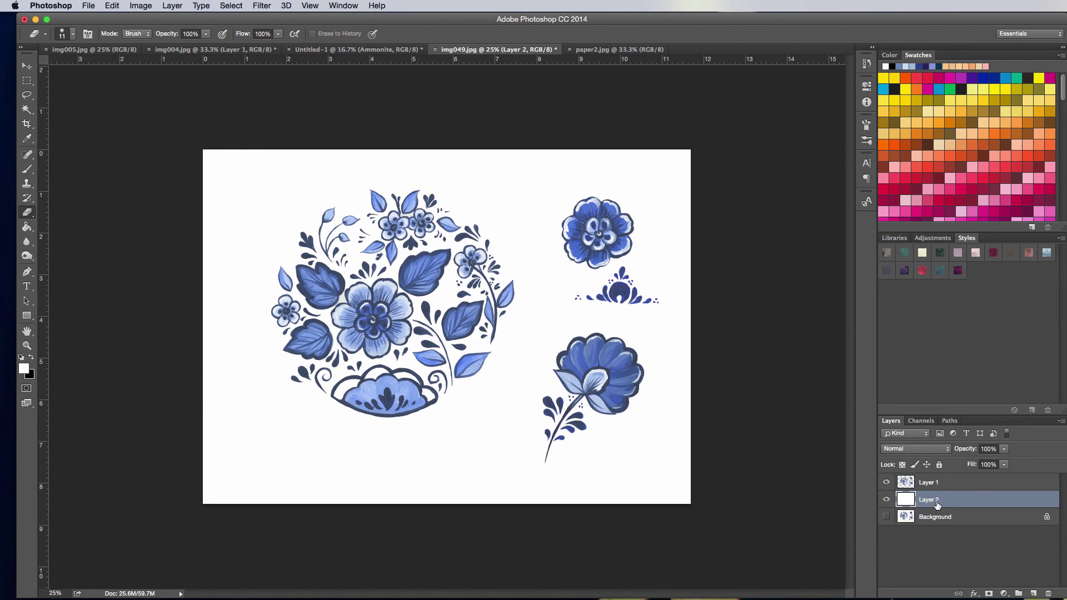
key(super+v)
key(v)
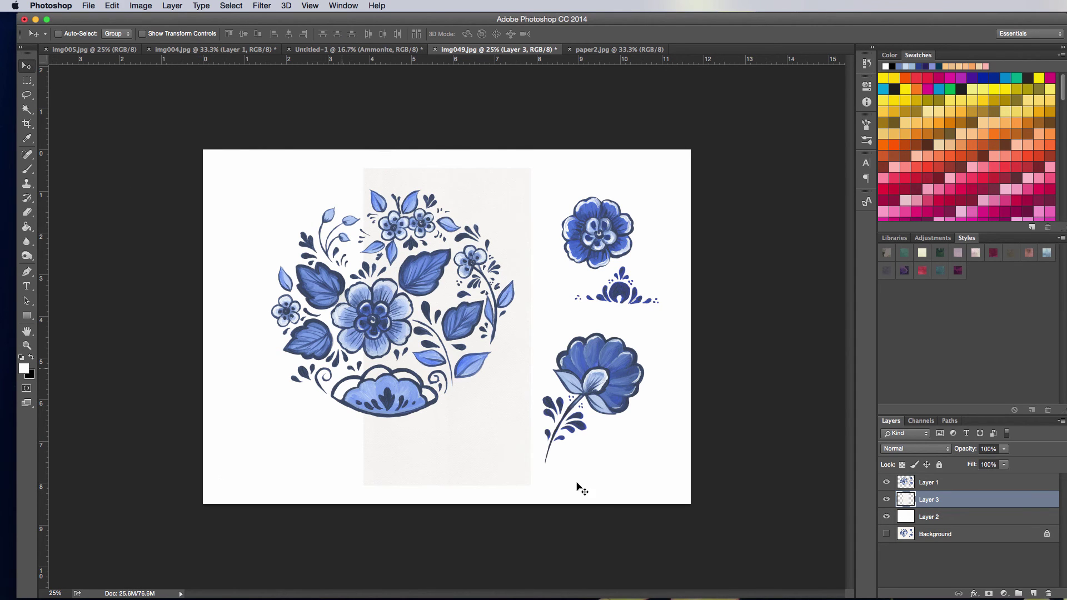
drag(497, 458, 371, 454)
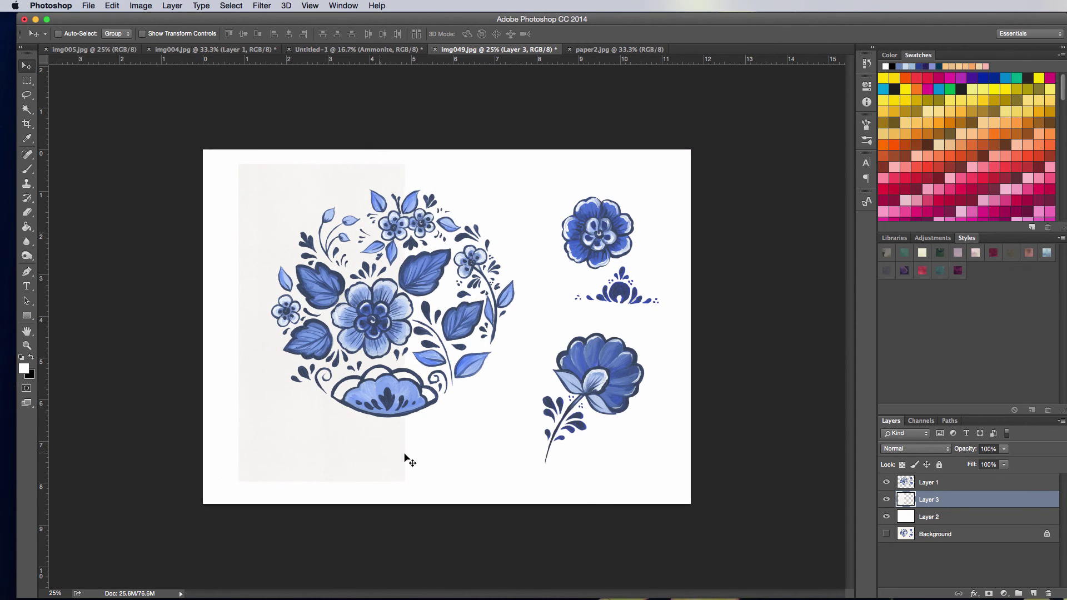
Inspect the paper texture behind the flowers up close, and hide the texture layer
key(super+equal)
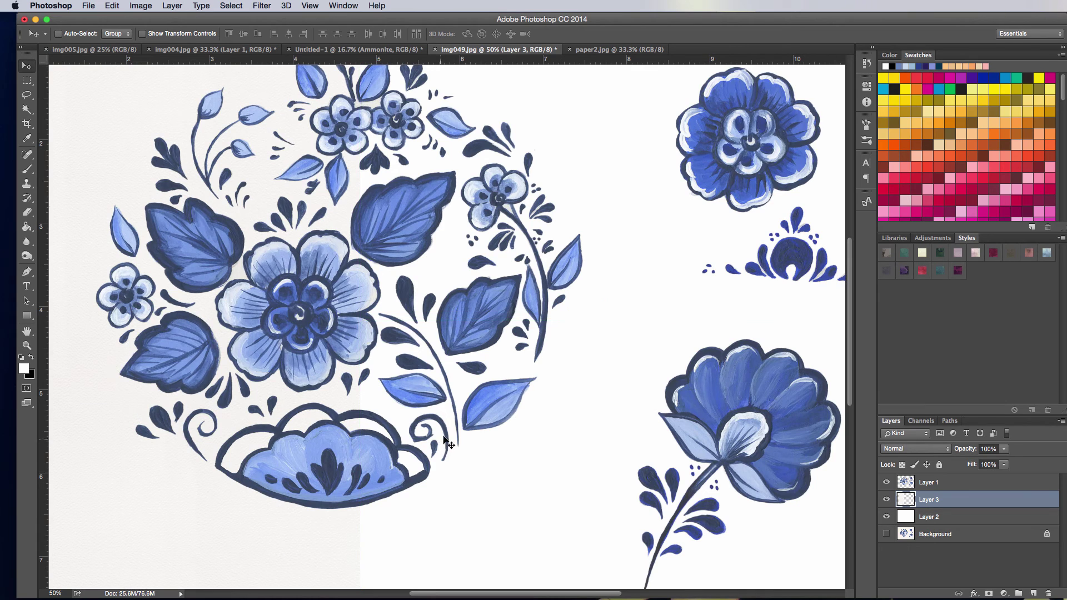
scroll(428, 427, left, 3)
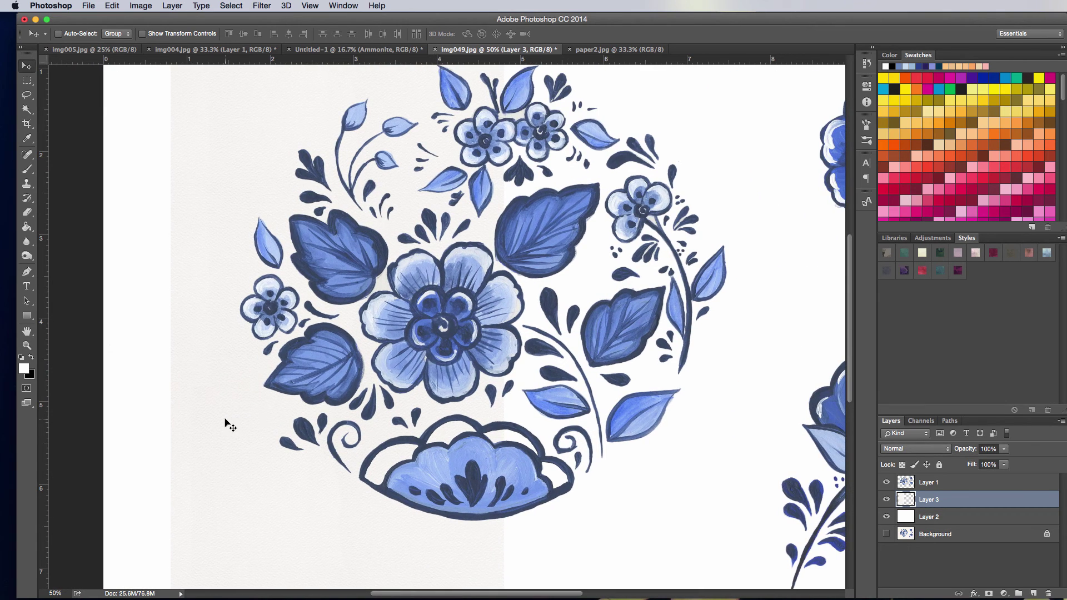
key(super+equal)
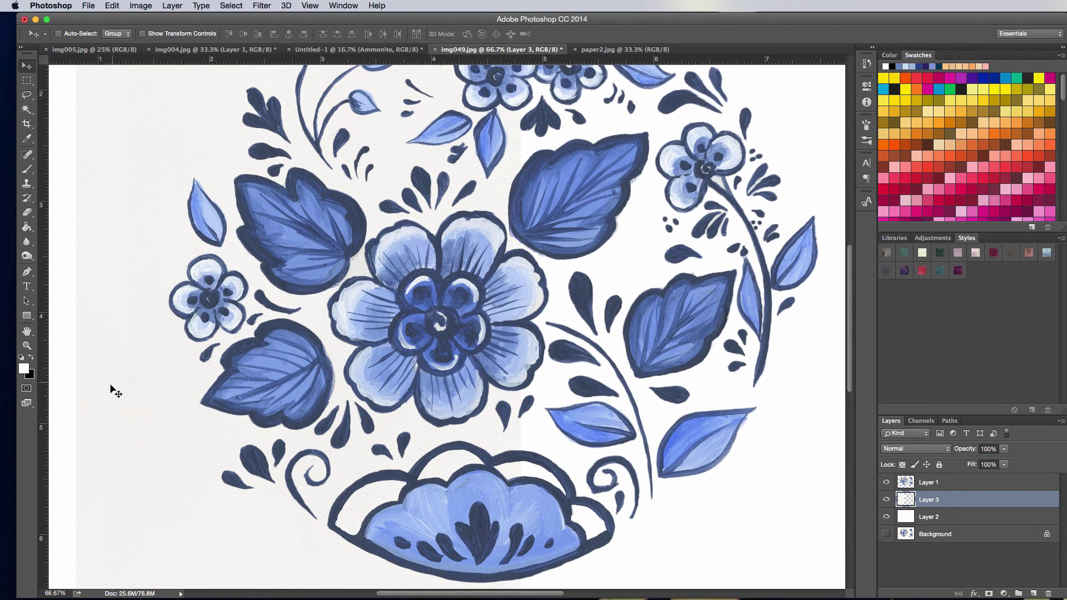
key(super+minus)
key(super+minus)
key(super+minus)
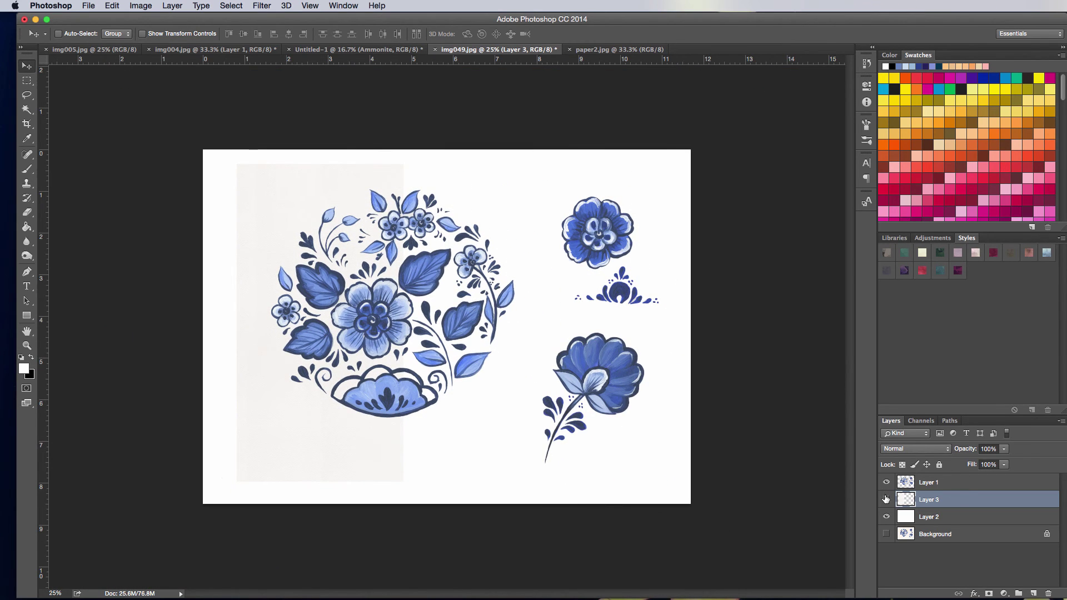
click(886, 500)
Open fzm-Canvas.Texture-03.jpg from the Canvas-Textures folder inside Textures/Patterns
click(89, 5)
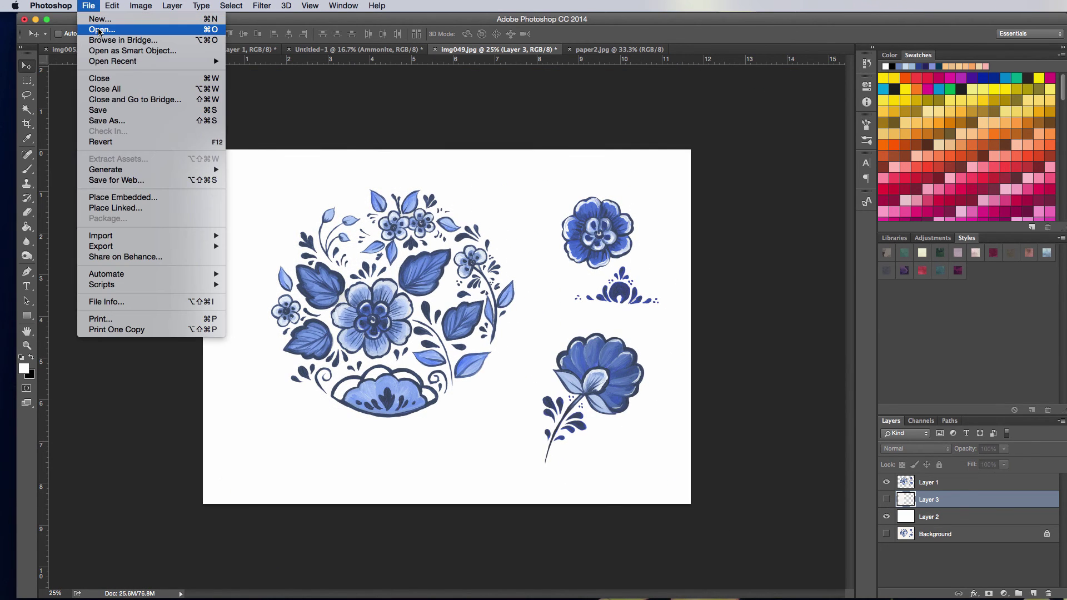
click(98, 28)
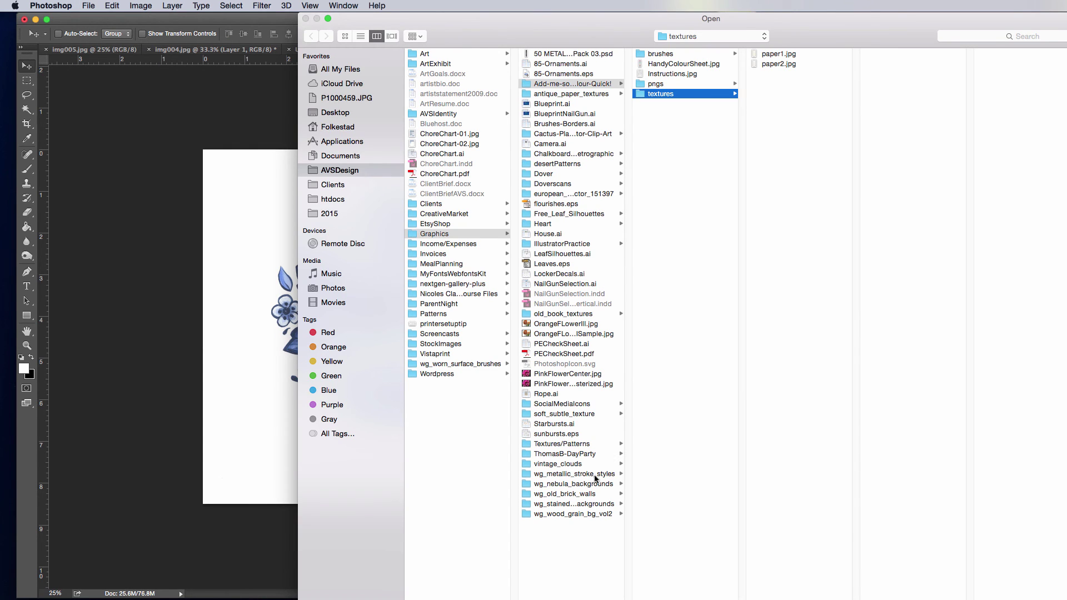
click(578, 444)
click(712, 63)
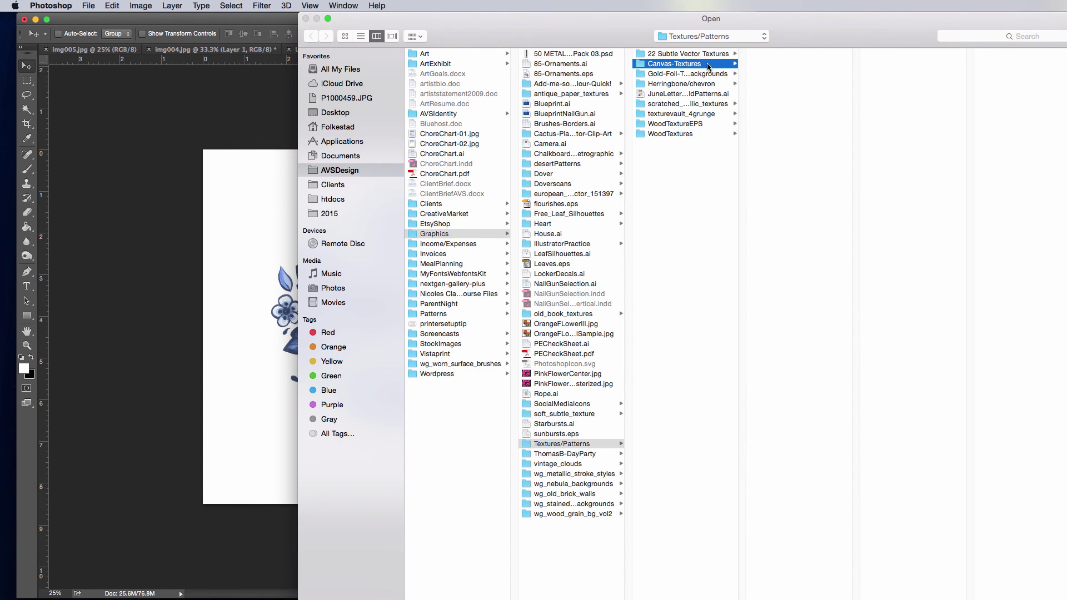
click(778, 56)
click(779, 73)
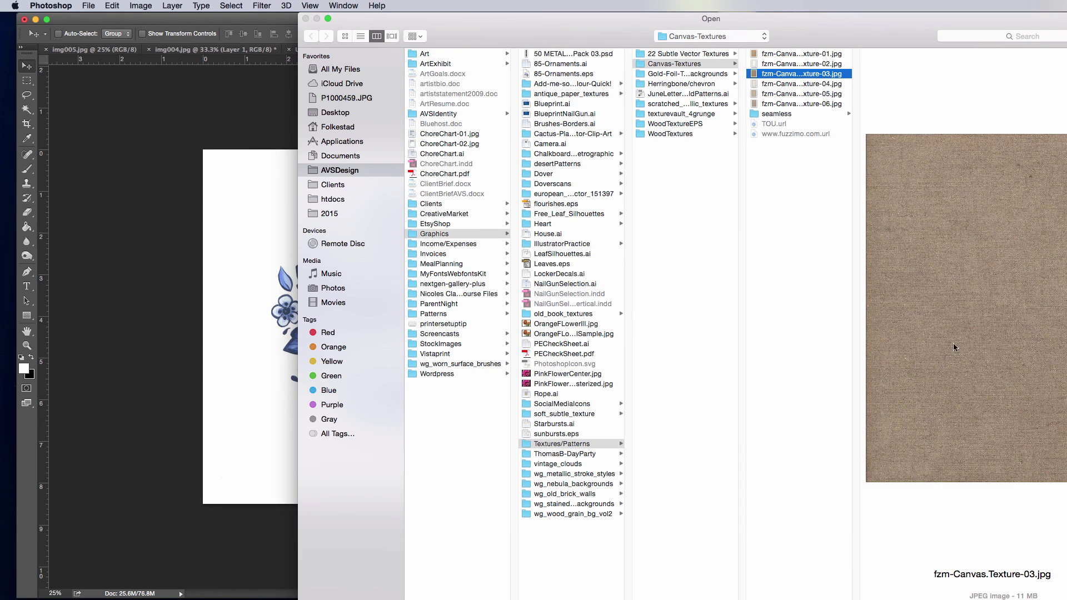
key(Return)
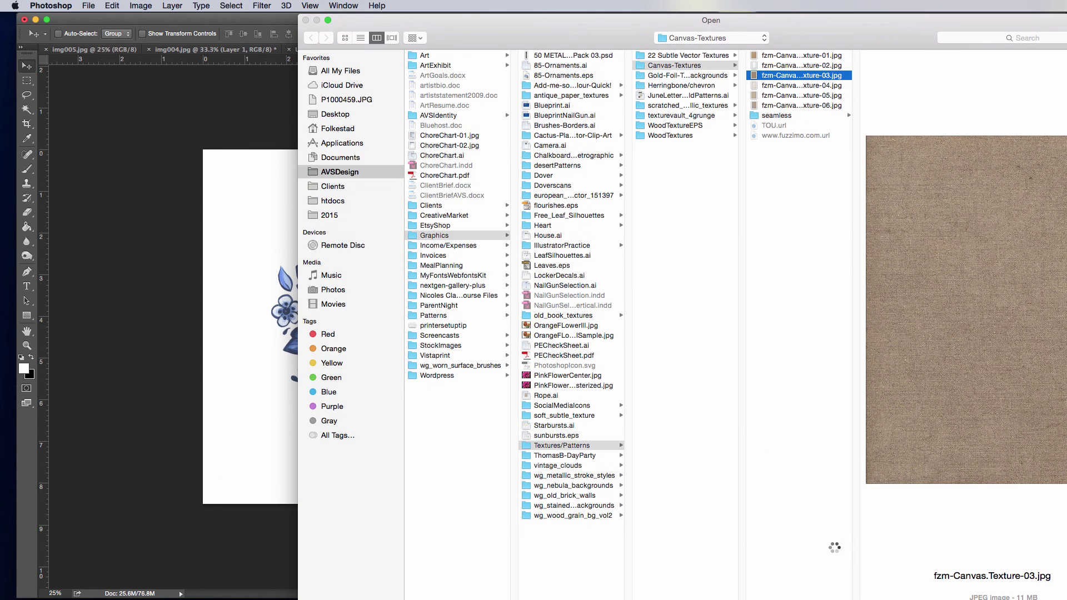
Copy the whole canvas texture into img049.jpg just above Layer 3 and check it behind the flowers up close
key(super+a)
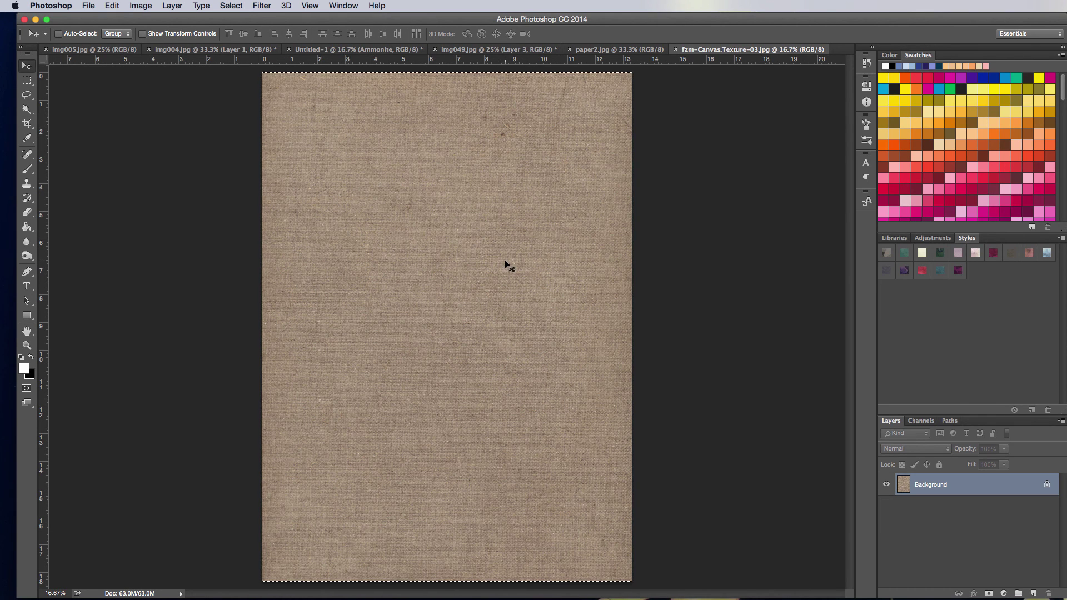
key(super+c)
click(339, 49)
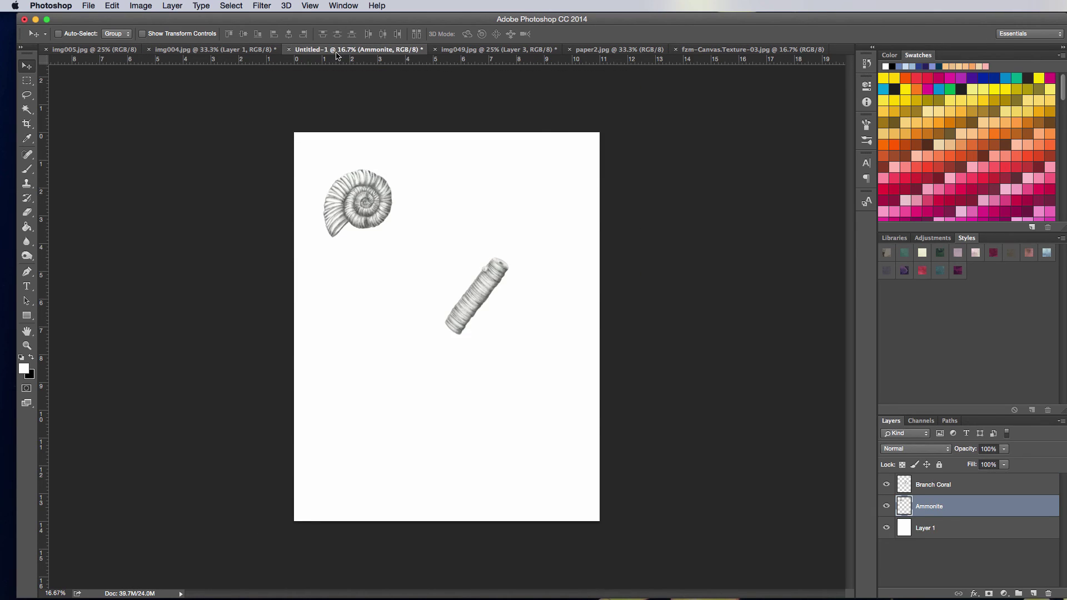
click(487, 50)
key(super+v)
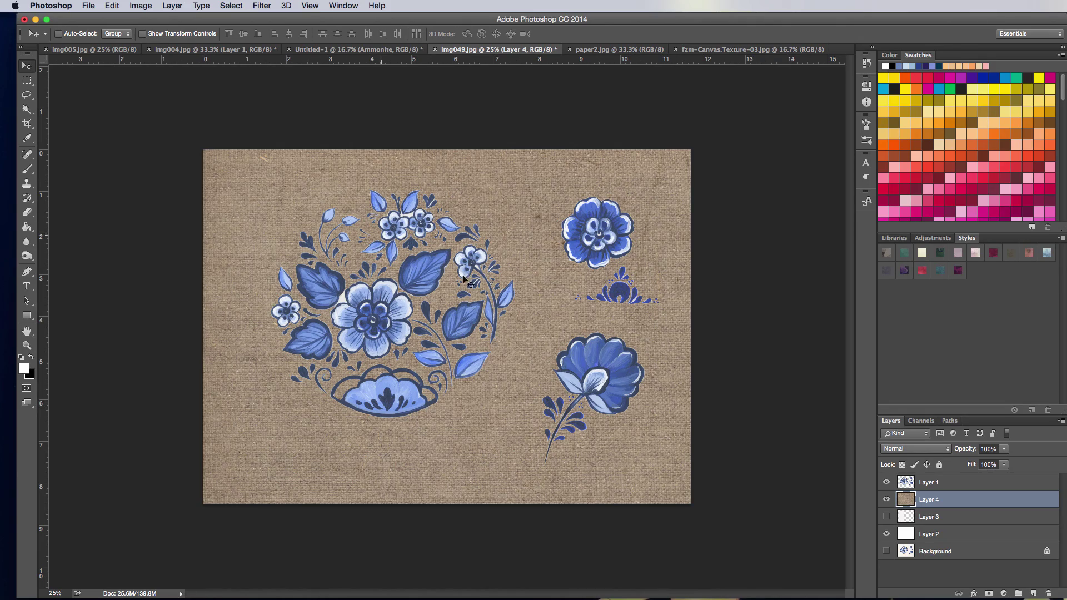
key(super+plus)
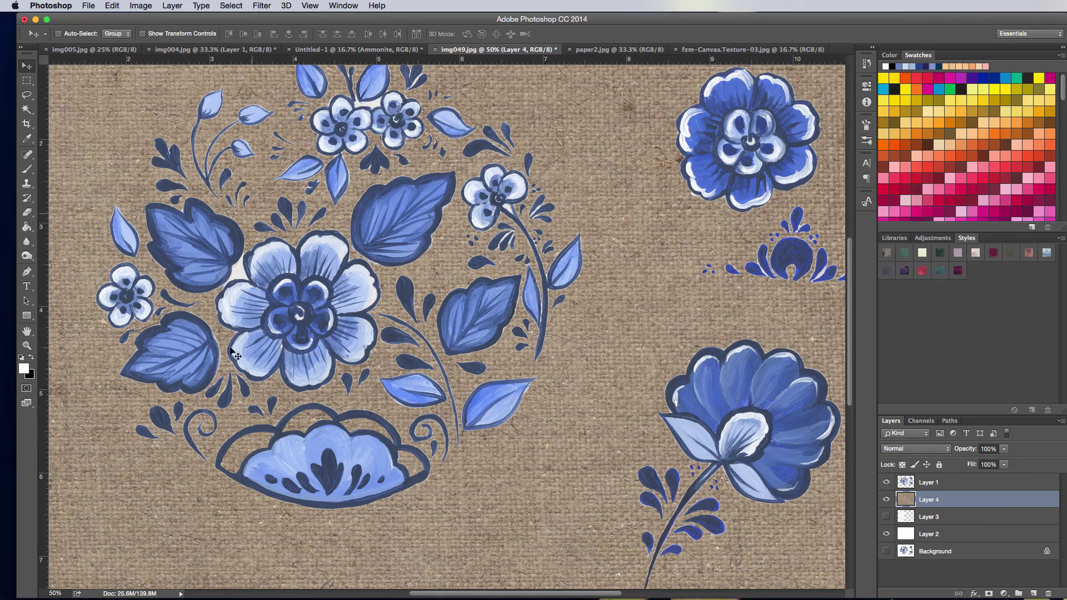
scroll(445, 397, up, 2)
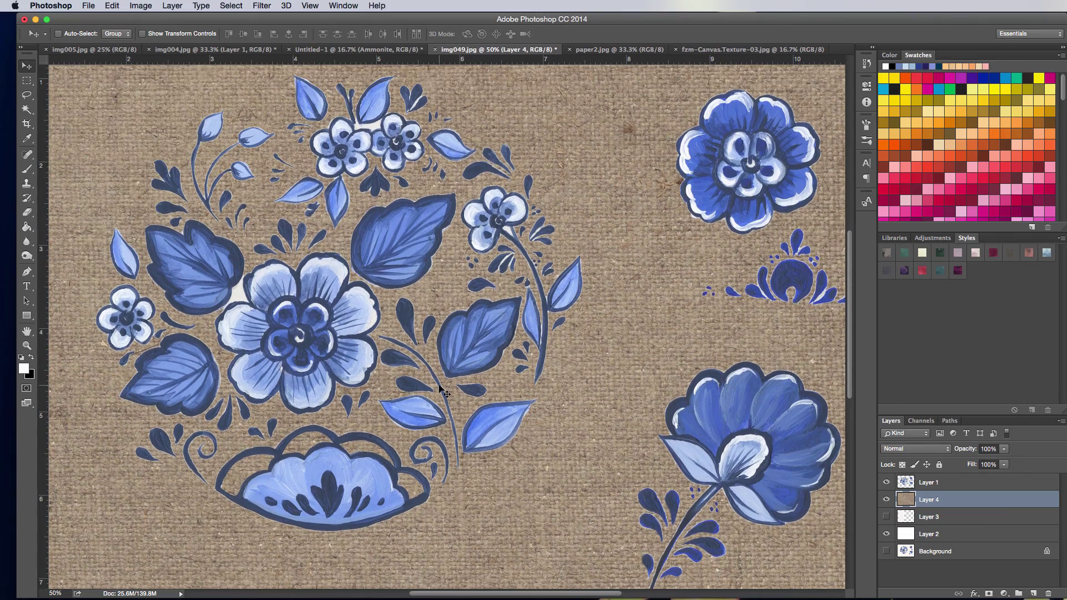
key(super+minus)
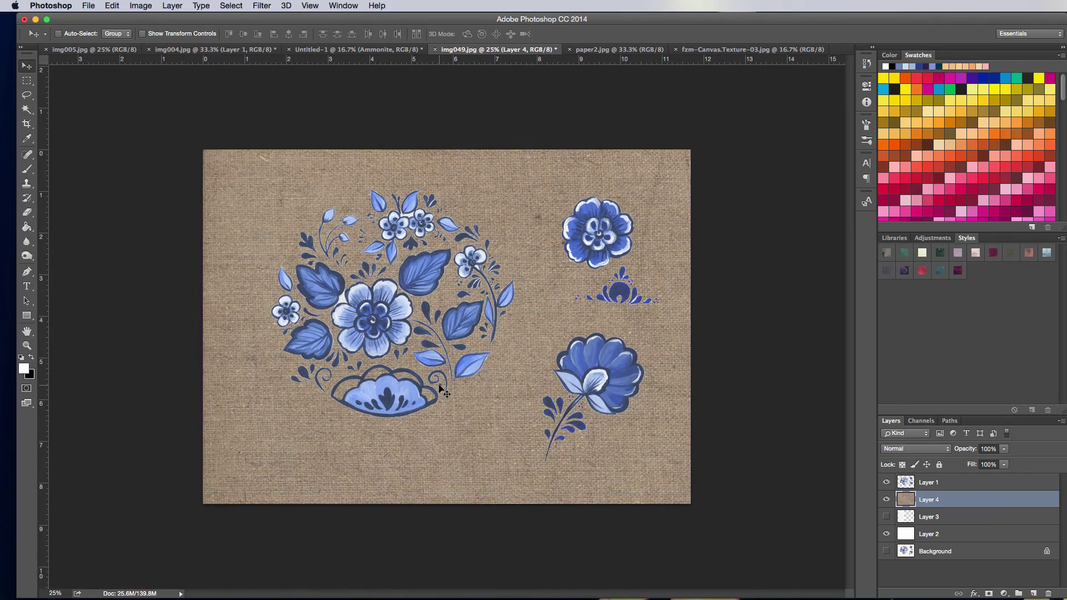
Try the Color Burn blend mode on the flower artwork in Layer 1 and check its opacity setting
click(925, 483)
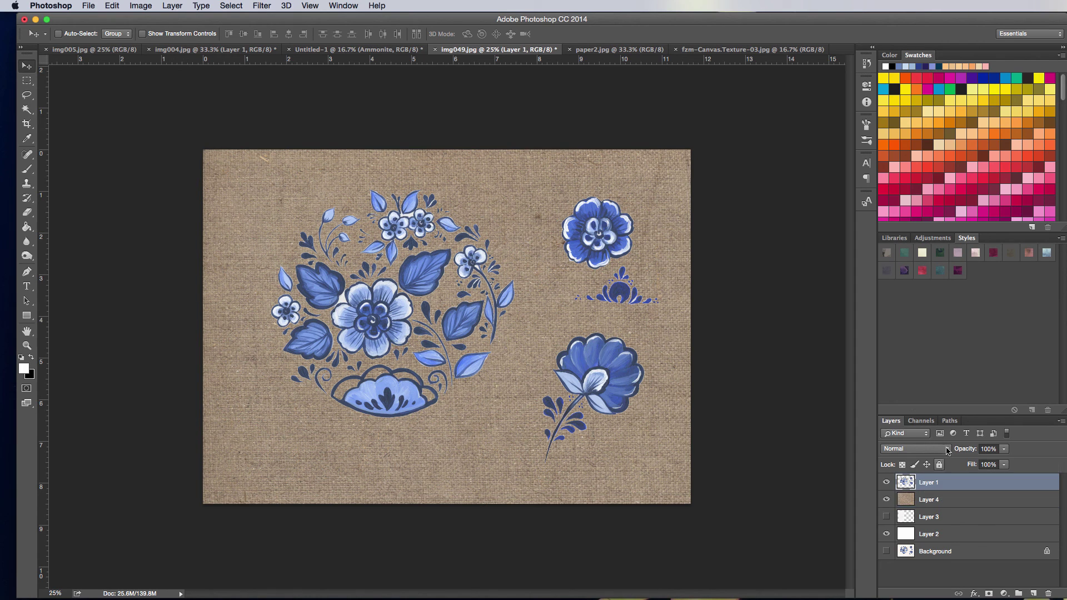
click(948, 449)
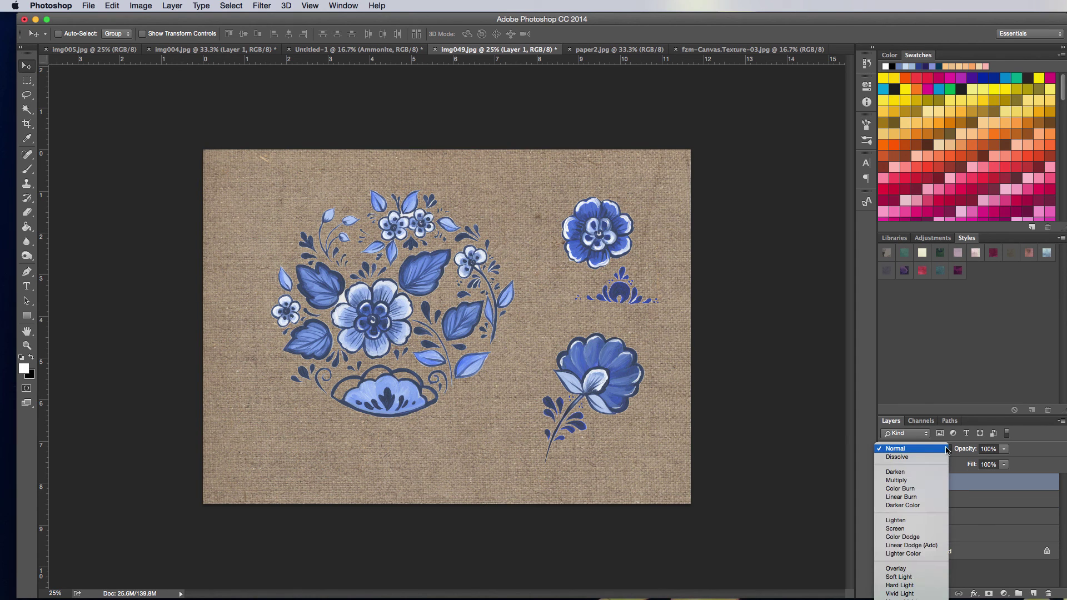
click(924, 489)
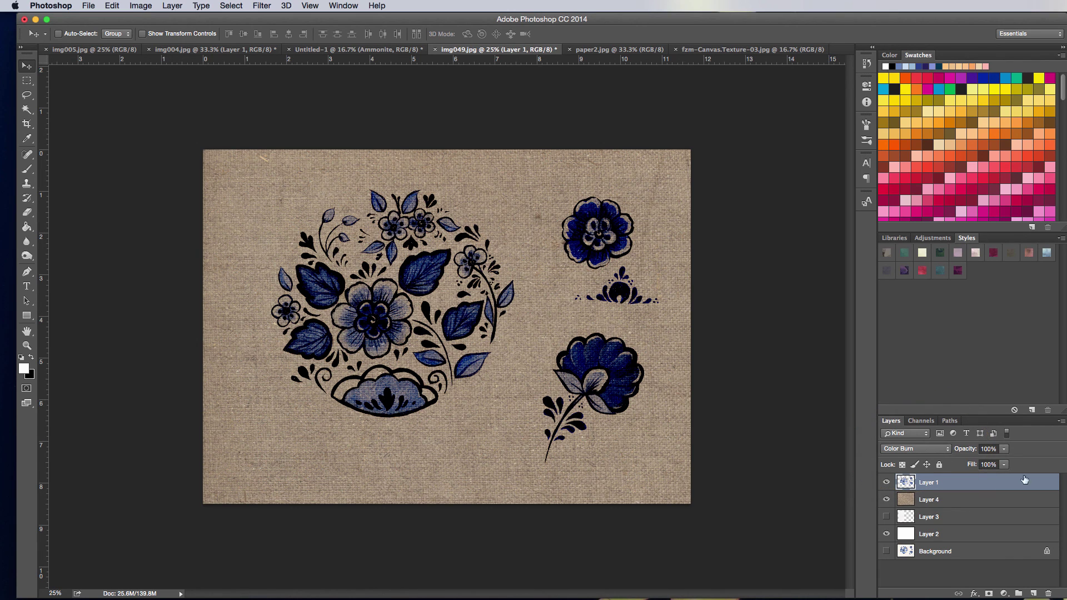
click(1004, 449)
drag(1006, 461, 984, 463)
key(Escape)
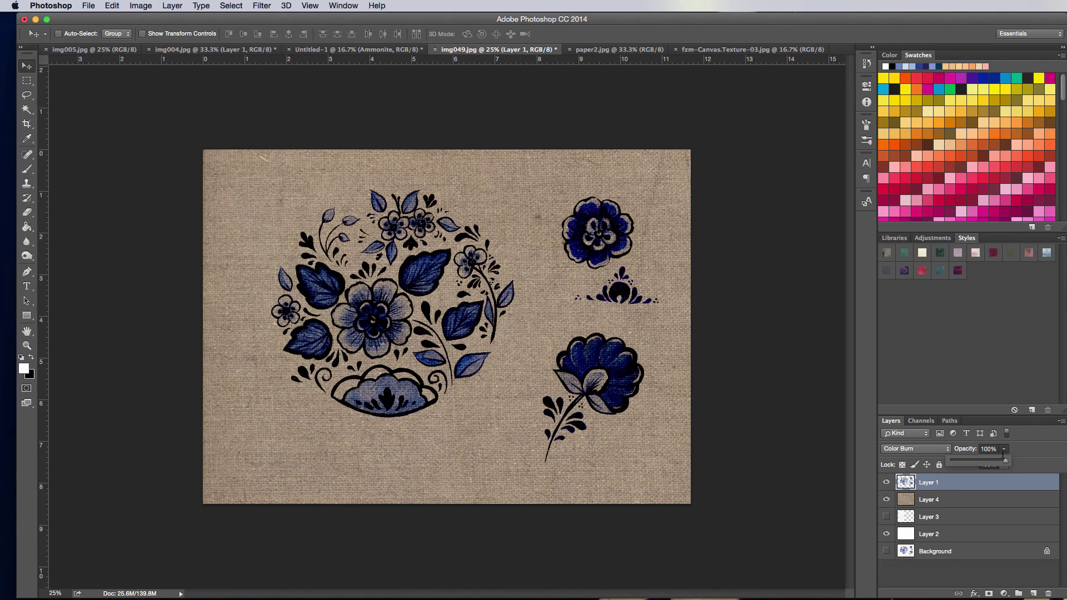
Try the Overlay blend mode on Layer 1 and return it to Normal
click(948, 449)
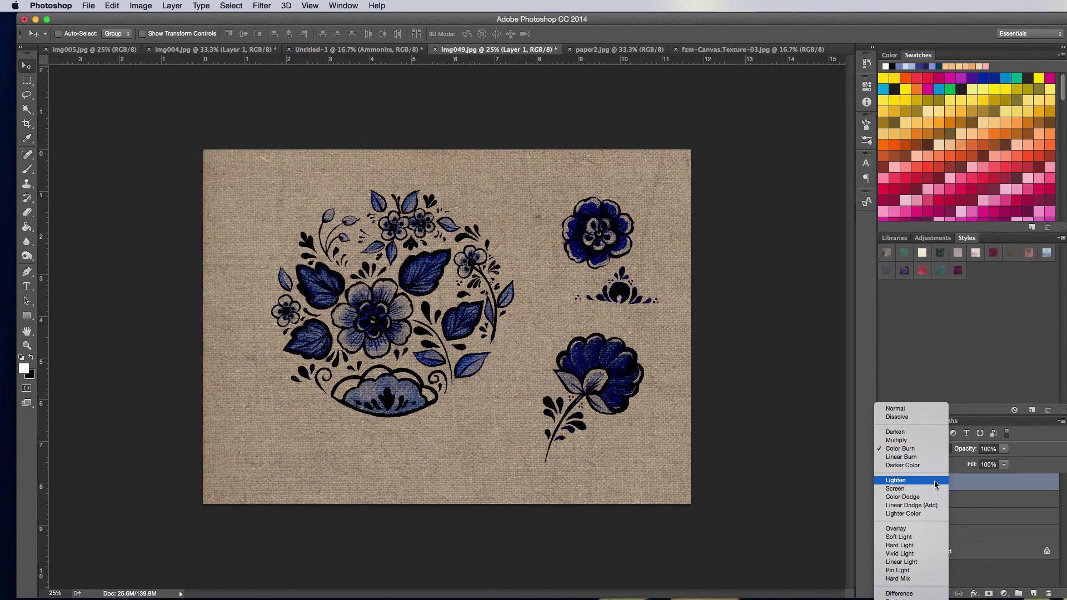
click(936, 529)
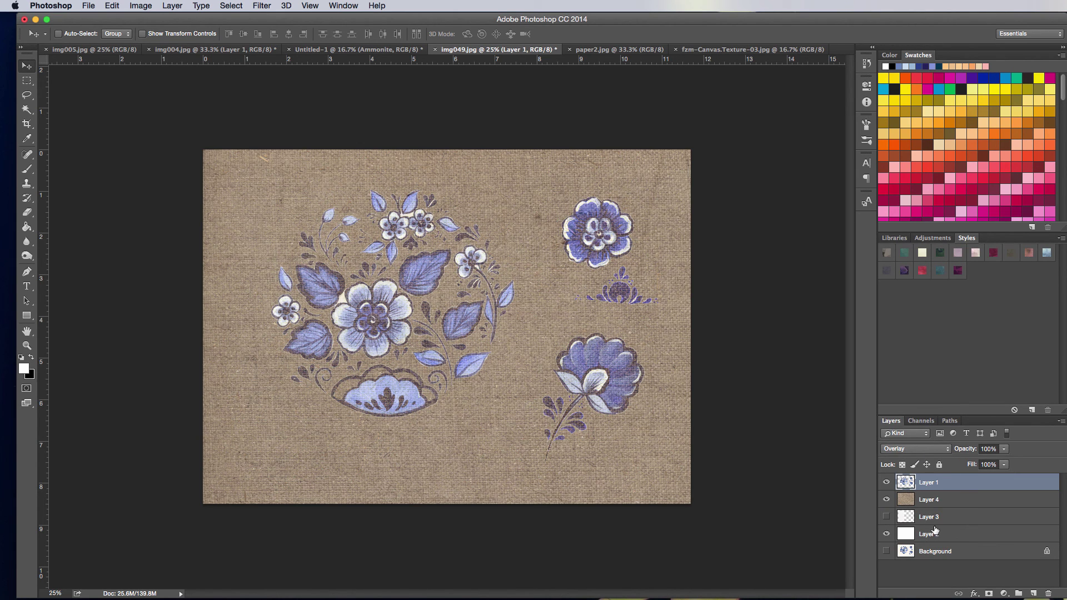
click(917, 449)
click(927, 329)
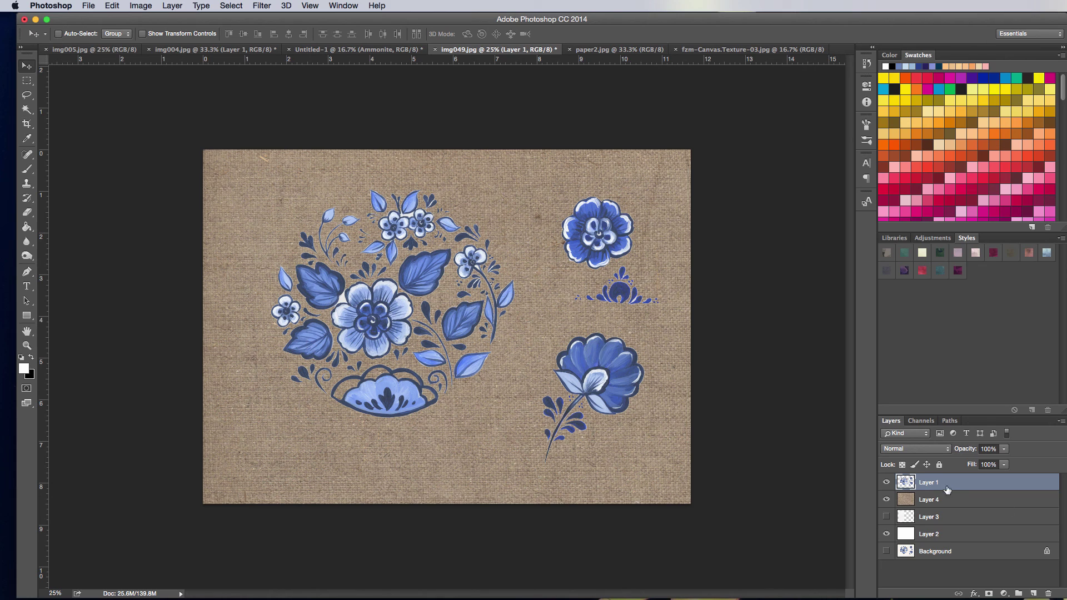
Try the Multiply blend mode on Layer 1 and set it back to Normal
click(933, 449)
click(922, 481)
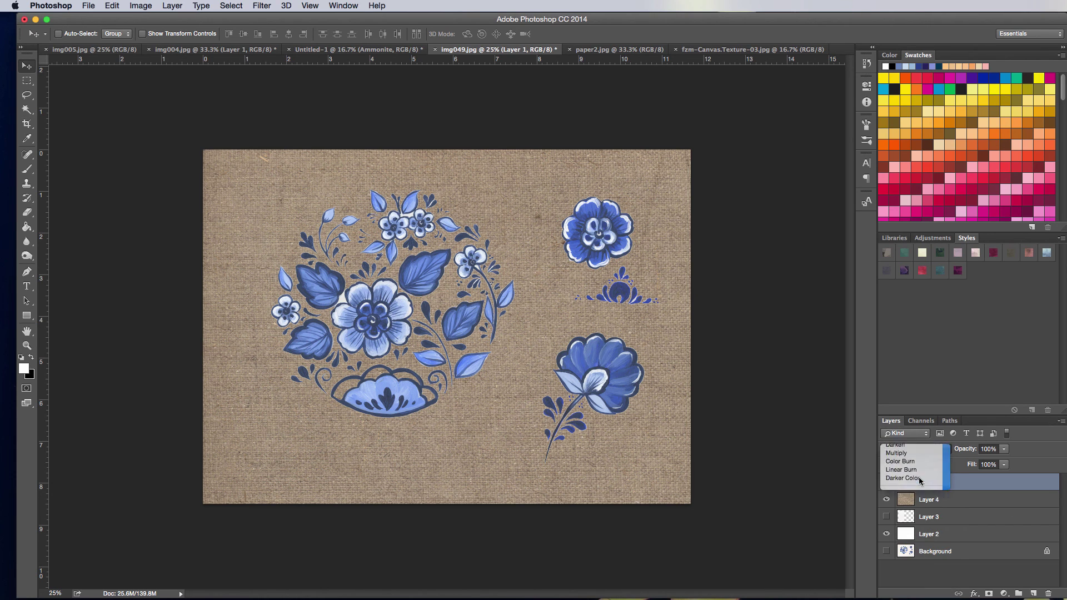
click(927, 449)
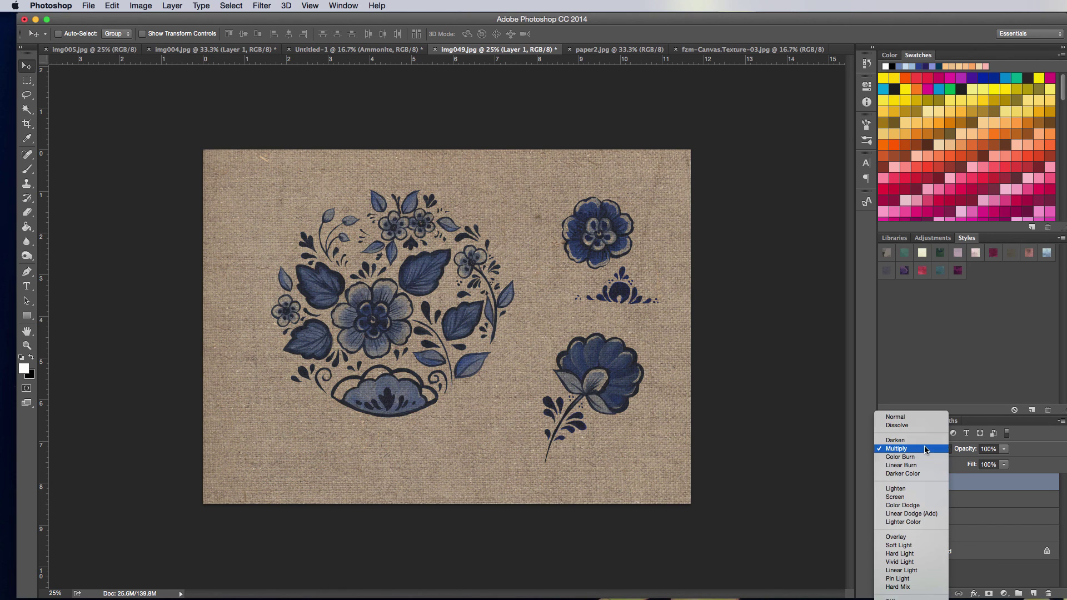
click(923, 417)
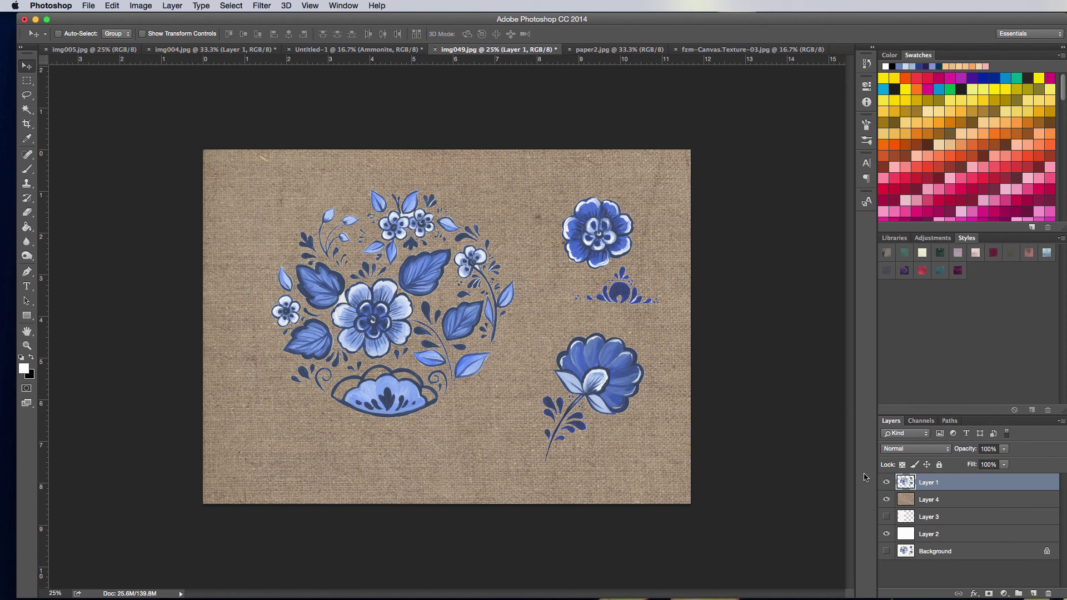
Delete the canvas texture layer, Layer 4, from img049.jpg
click(925, 502)
click(1049, 593)
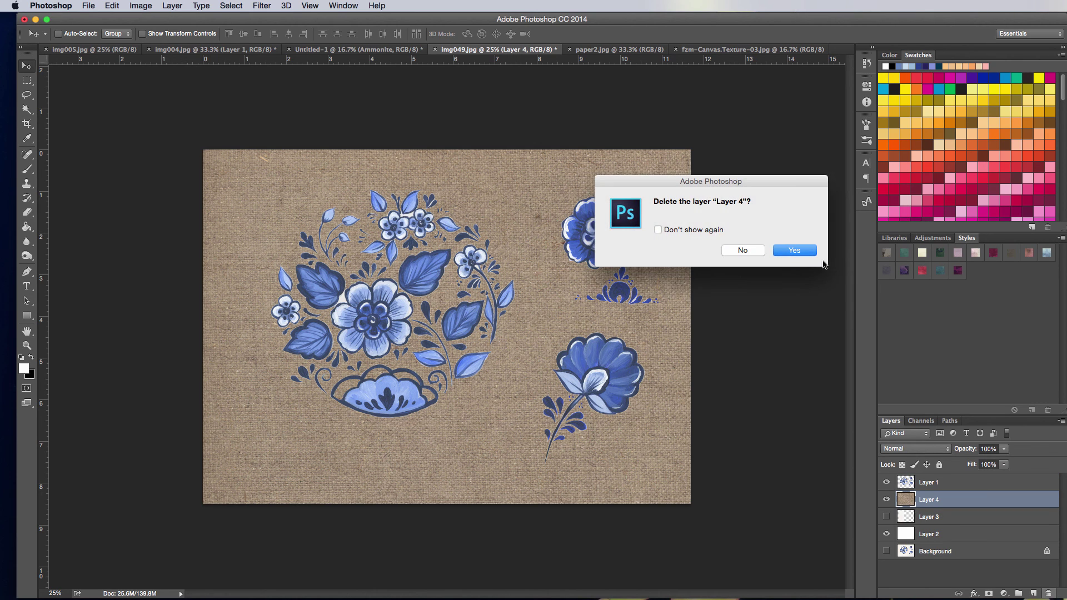
click(804, 252)
Review the fossil scan in img004.jpg at full-page view and the cut-out fossils in Untitled-1
click(261, 49)
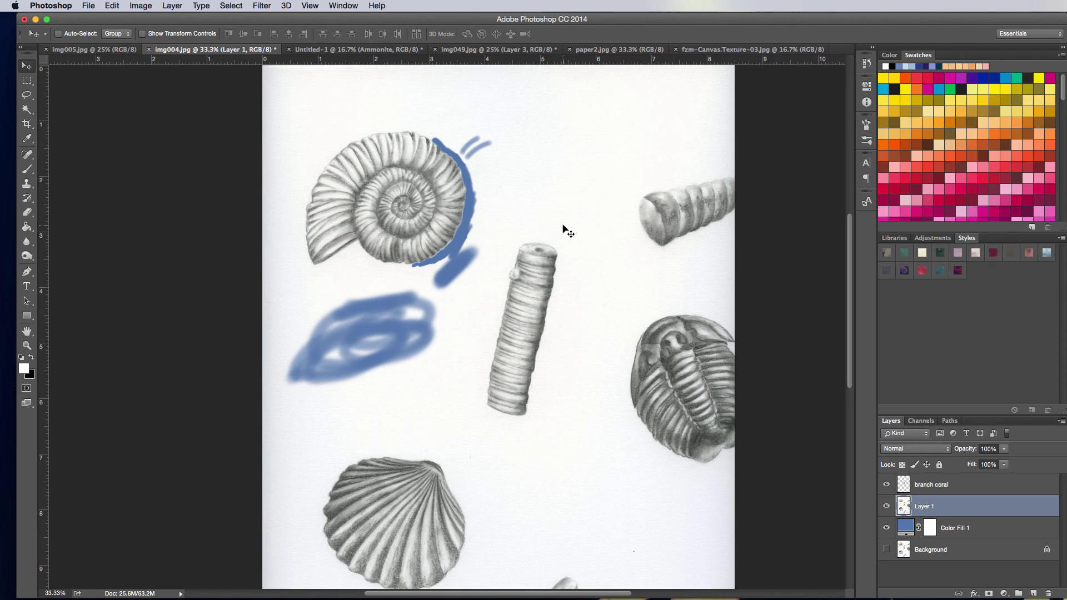
key(super+minus)
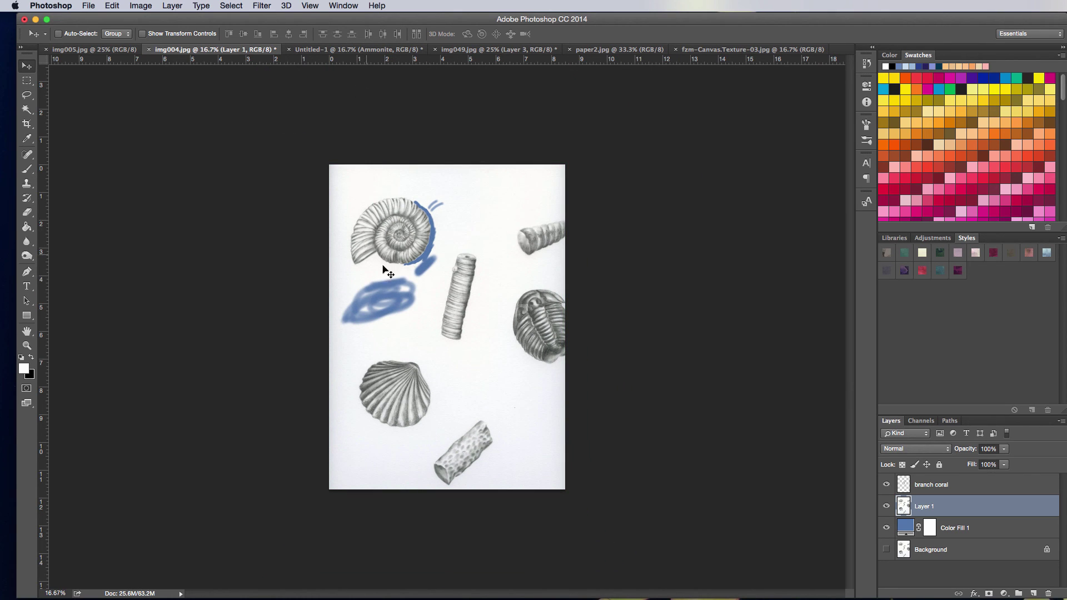
key(ctrl+Tab)
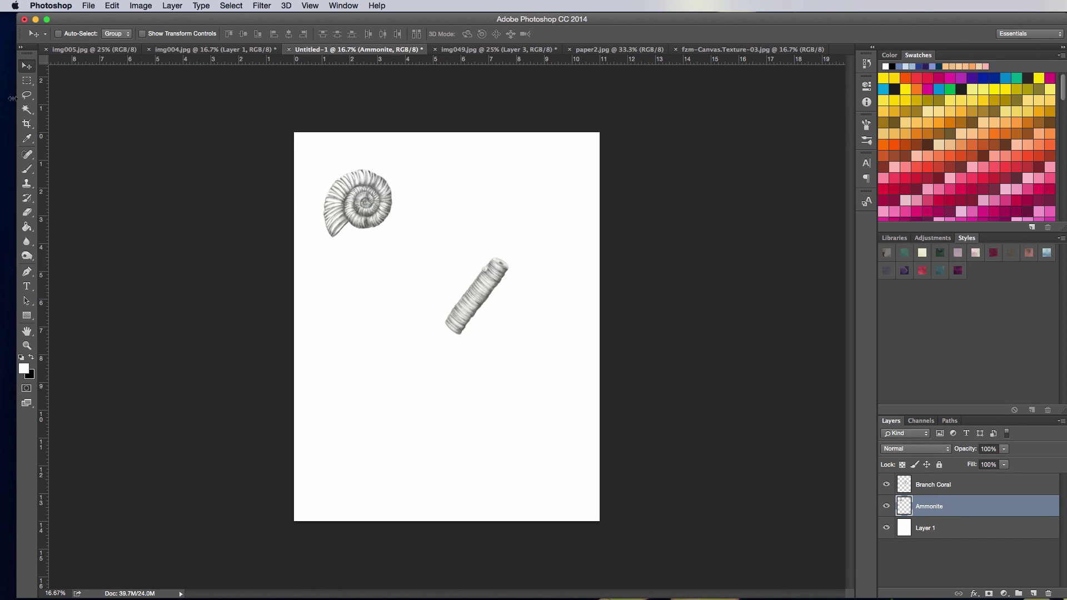
Examine the Quick Selection tool and the Eraser's brush size and hardness settings in Untitled-1
drag(29, 109, 57, 108)
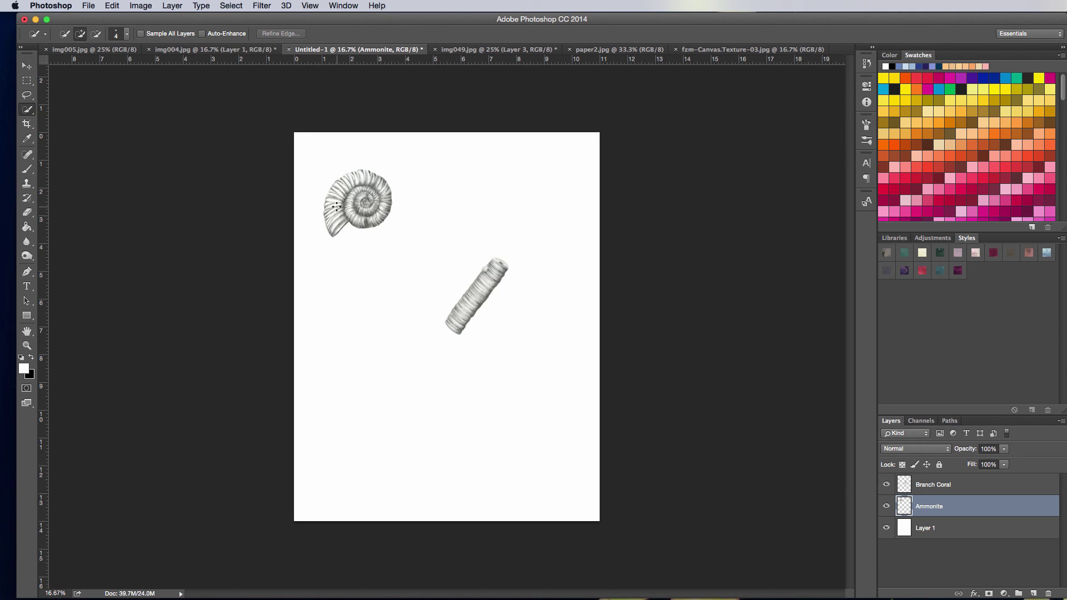
click(30, 211)
click(71, 33)
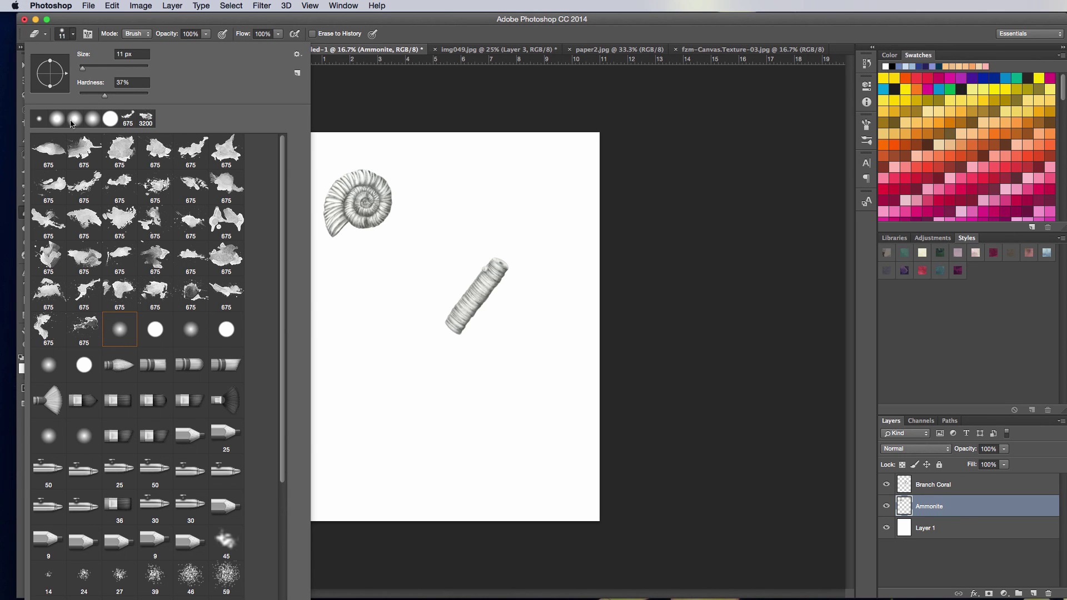
click(84, 68)
drag(107, 99, 113, 100)
click(463, 110)
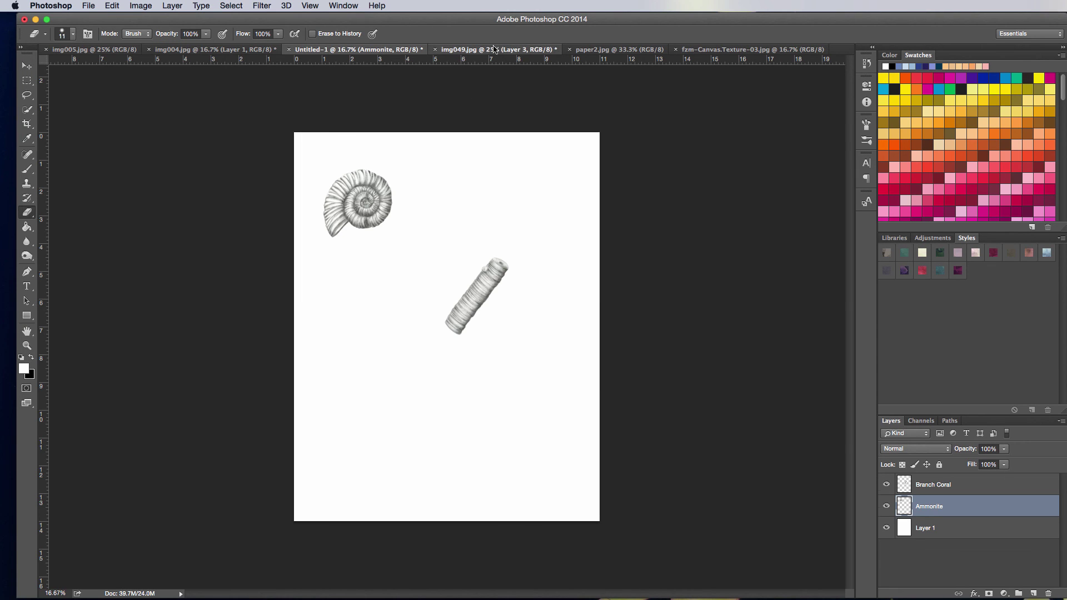
Delete the hidden paper texture layer, Layer 3, from img049.jpg
click(499, 50)
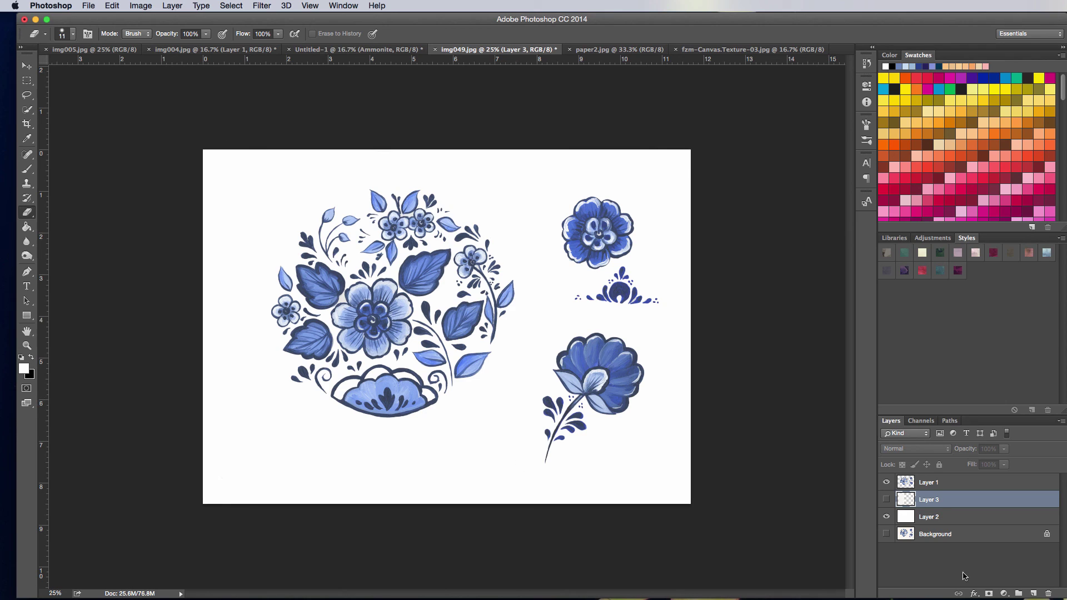
click(939, 484)
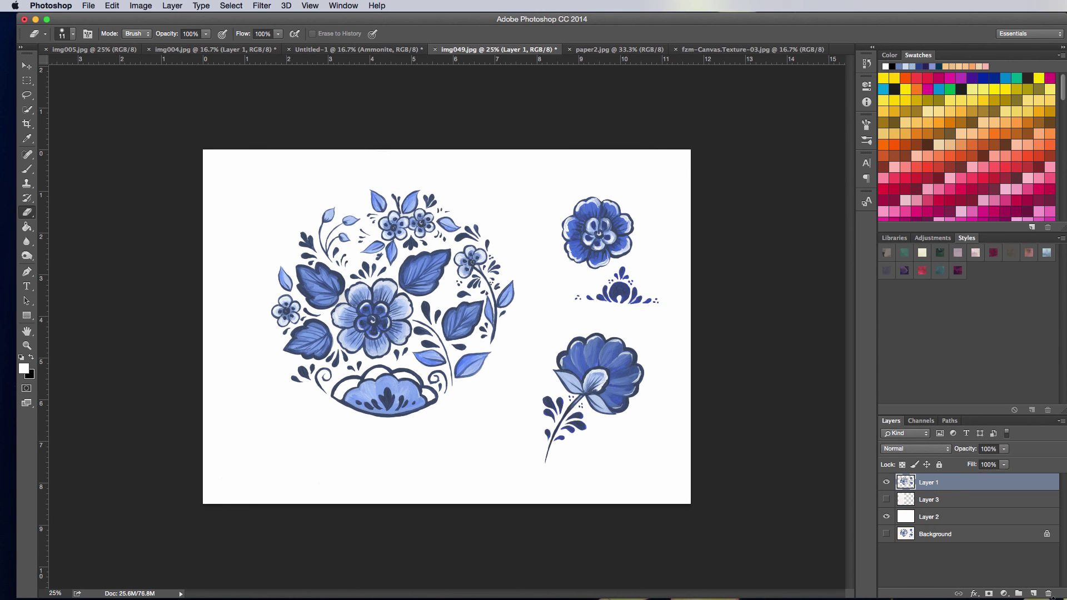
click(987, 499)
click(1049, 594)
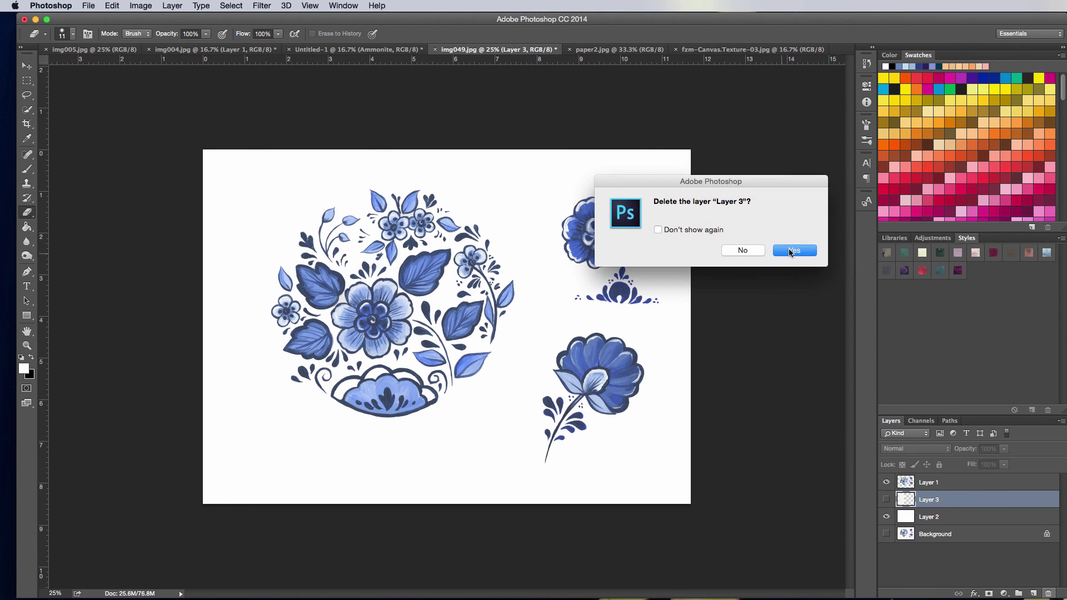
click(791, 252)
Examine the Magic Wand tool's selection options and return to the Move tool
click(31, 110)
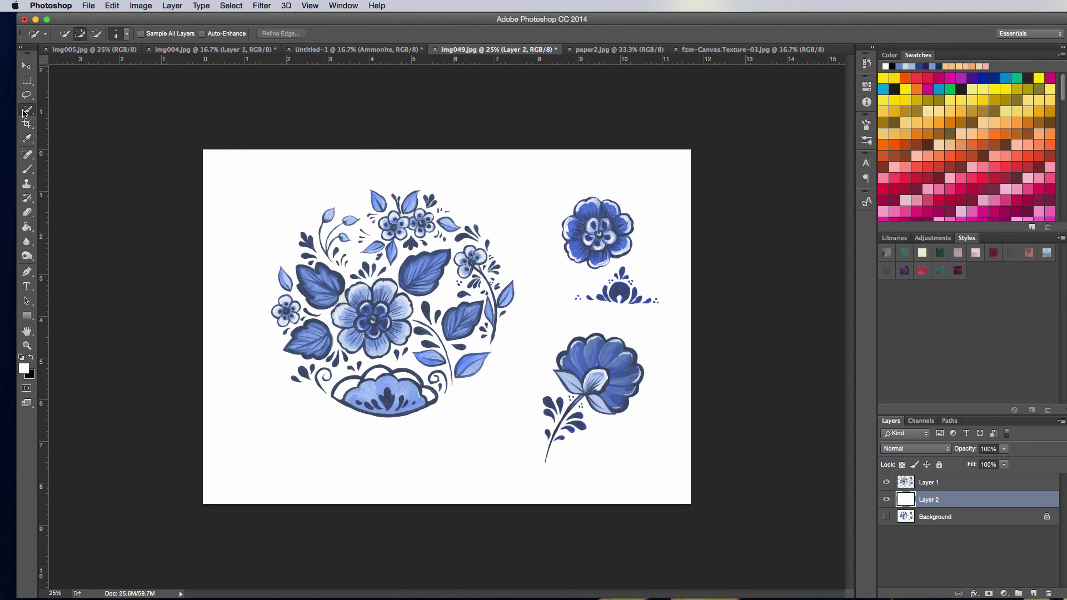
right_click(31, 110)
click(72, 120)
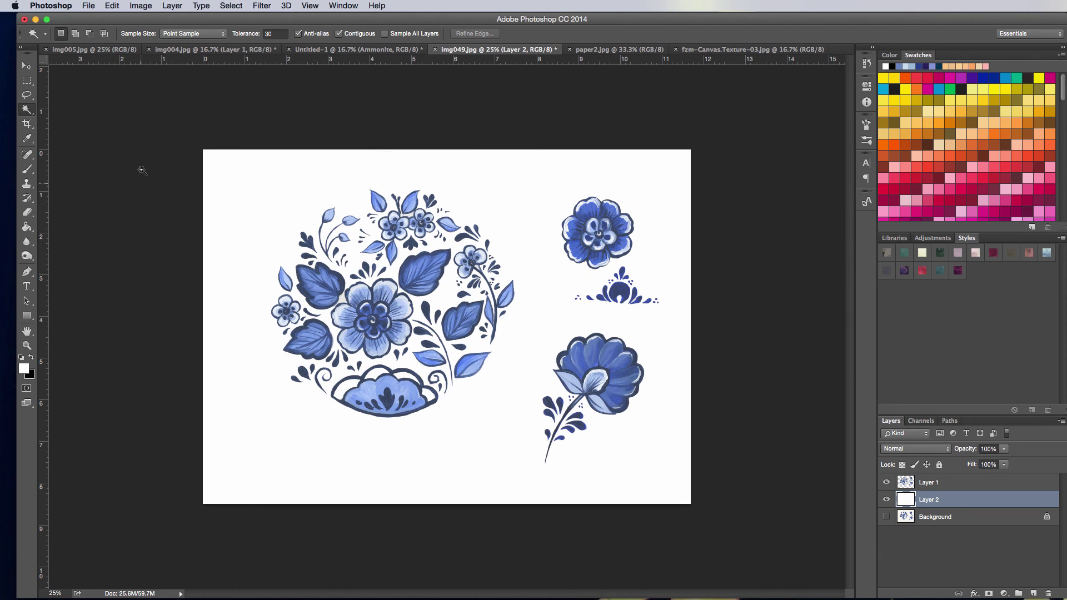
click(26, 66)
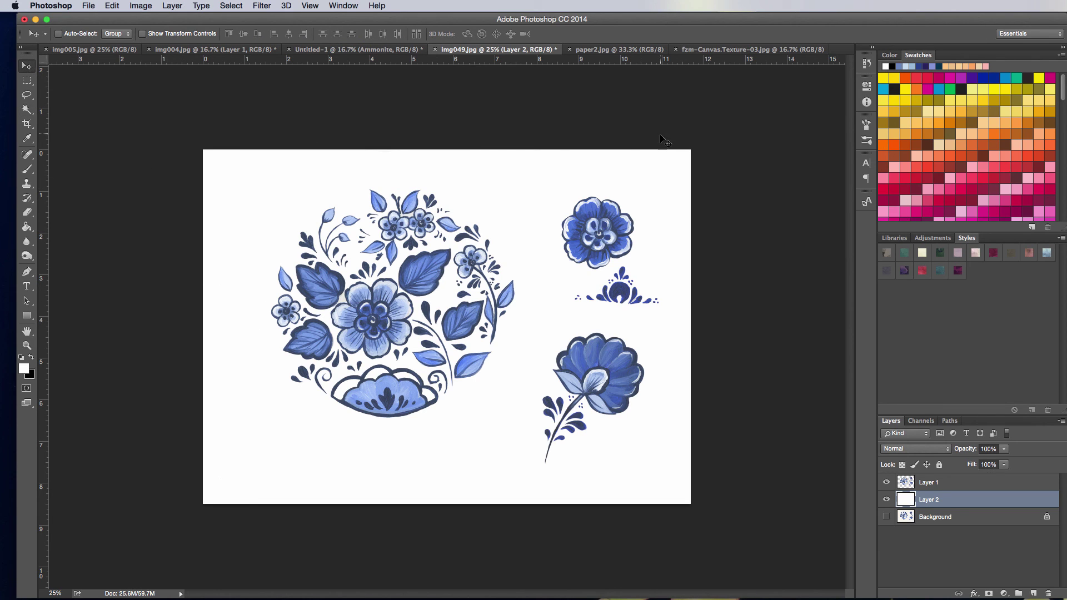
key(ctrl+shift+Tab)
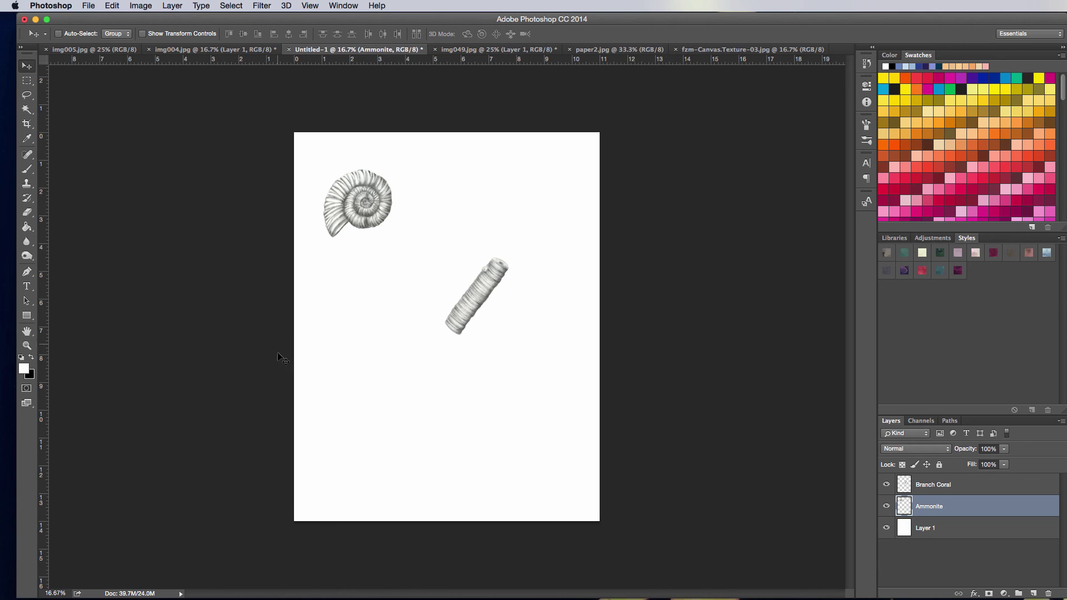
click(507, 56)
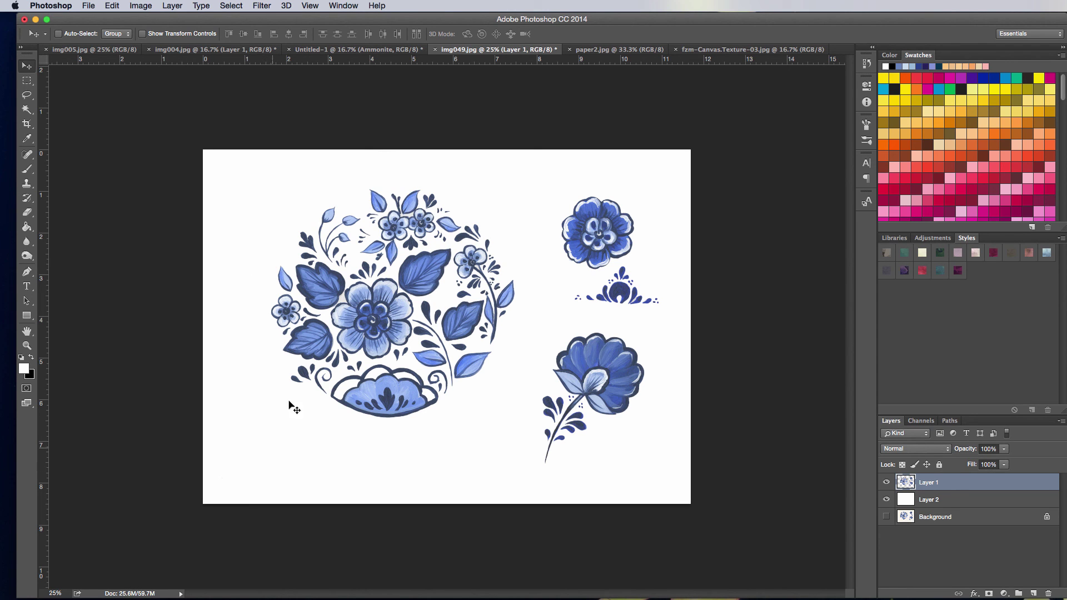
key(super+equal)
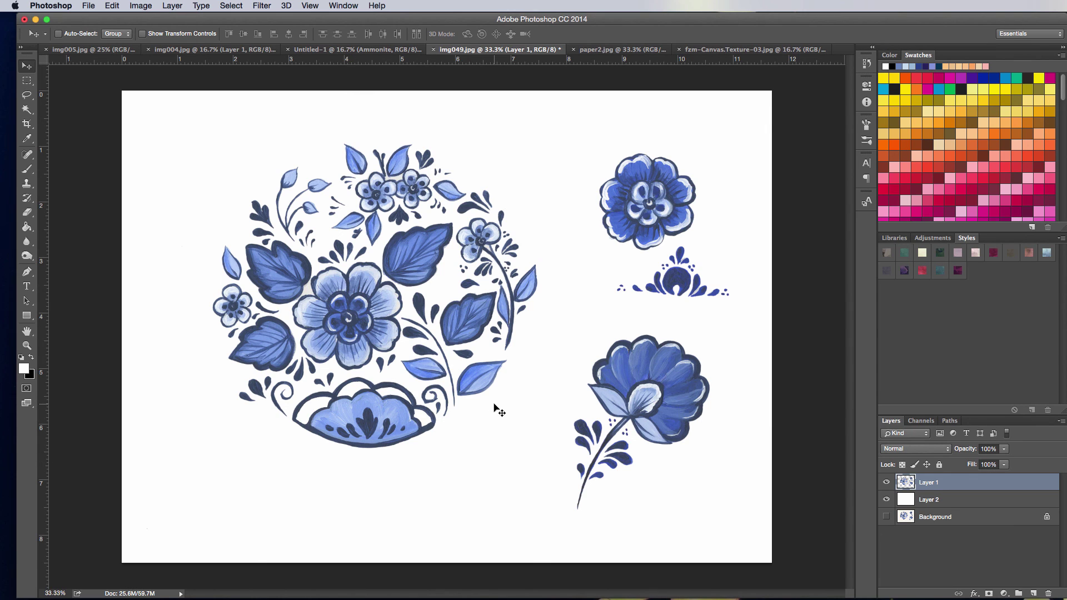
key(super+minus)
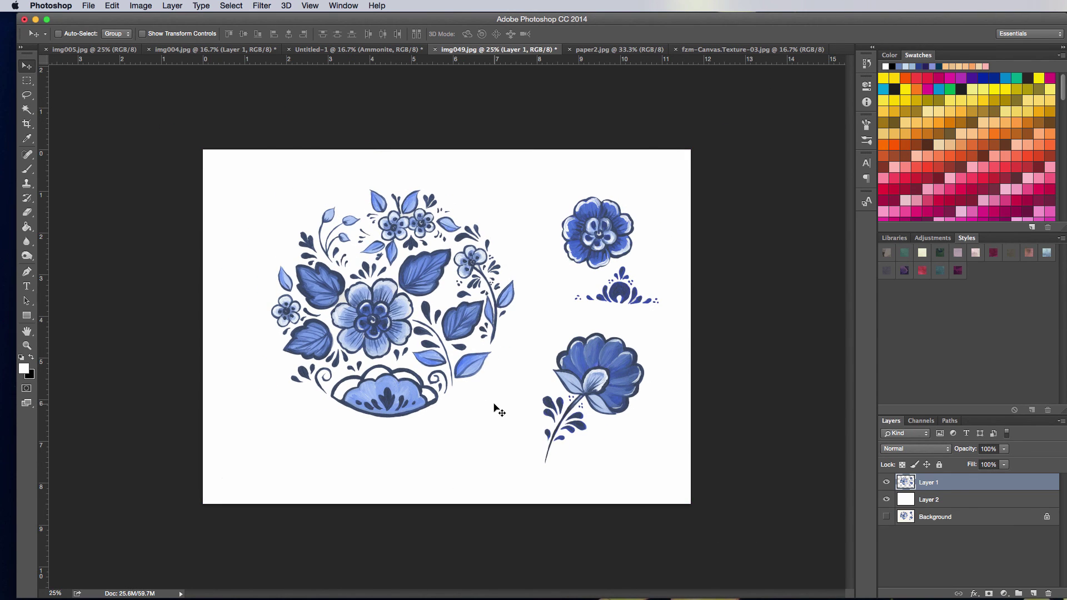